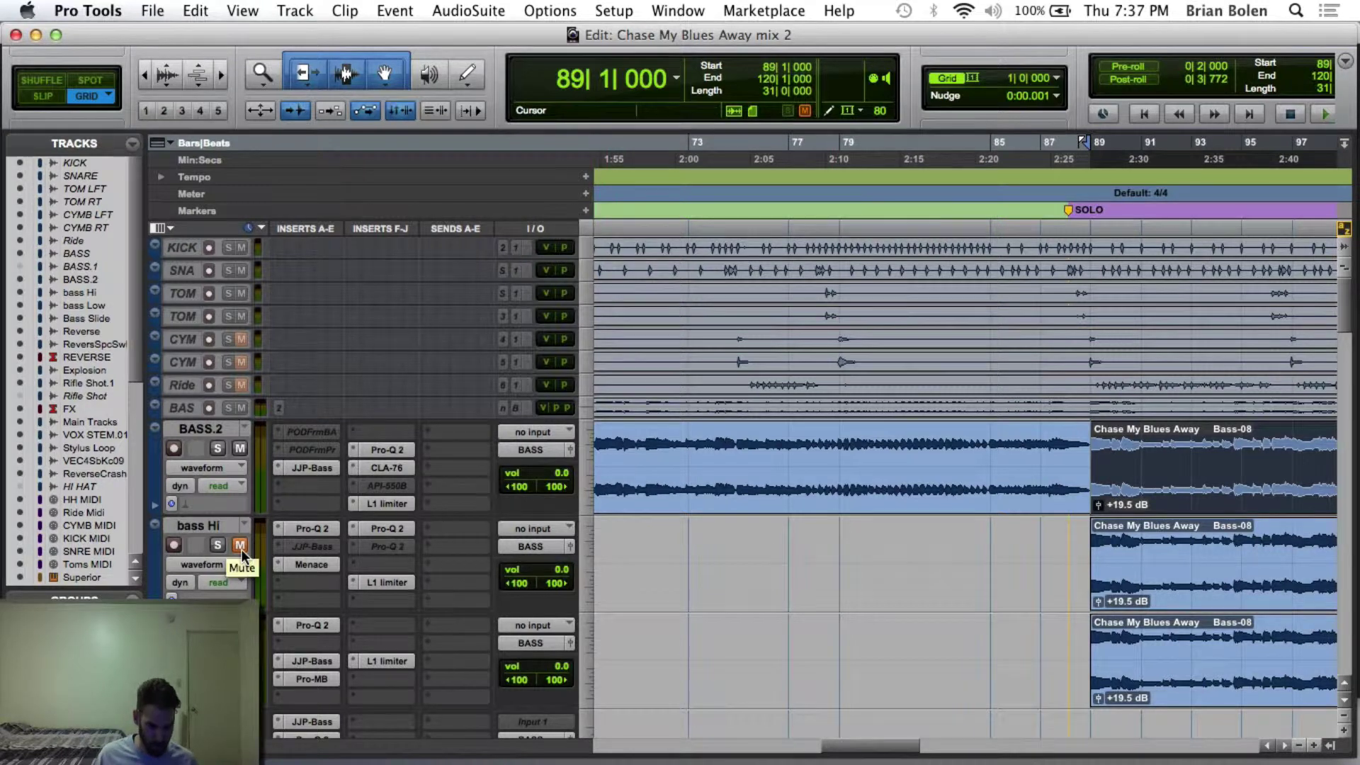
Step: Play the bass tracks from bar 89 at the start of the SOLO section
scroll(690, 532, "down", 1)
scroll(691, 533, "up", 1)
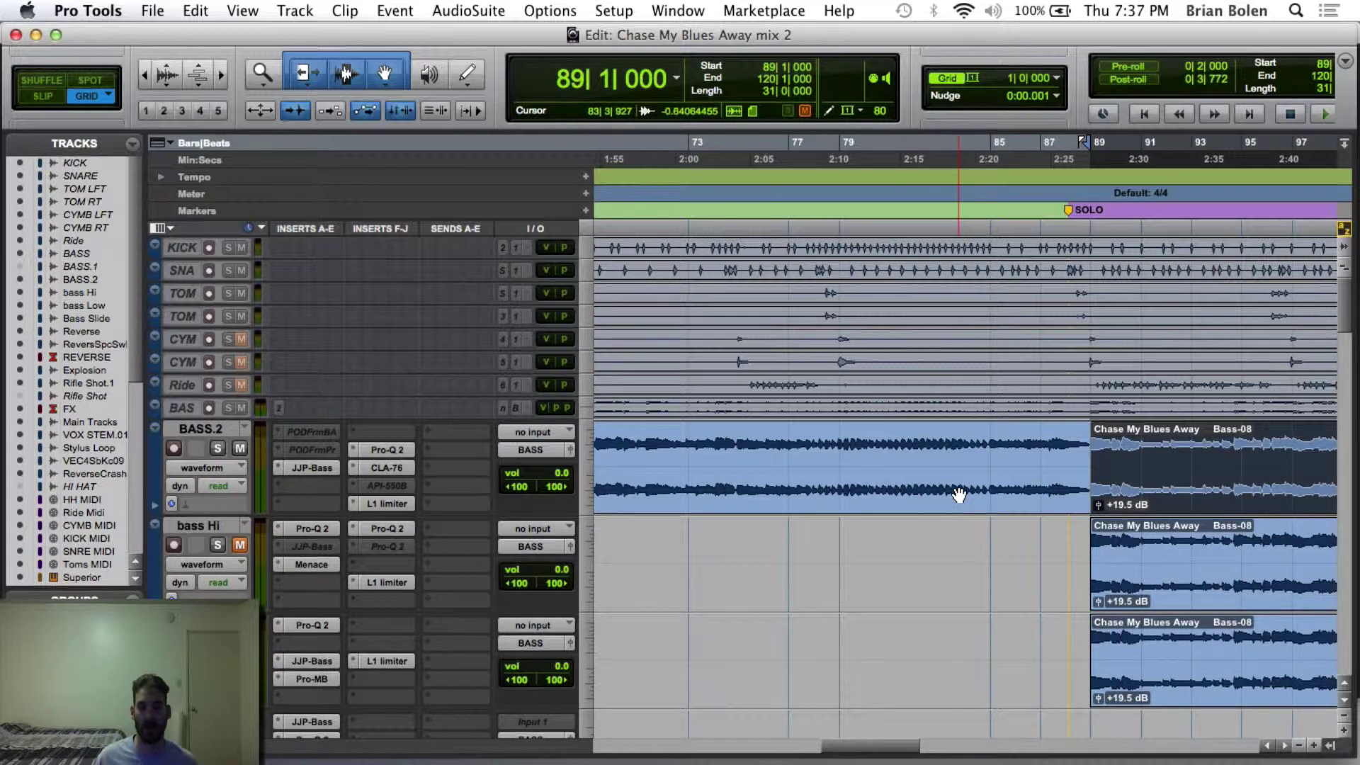
key("space")
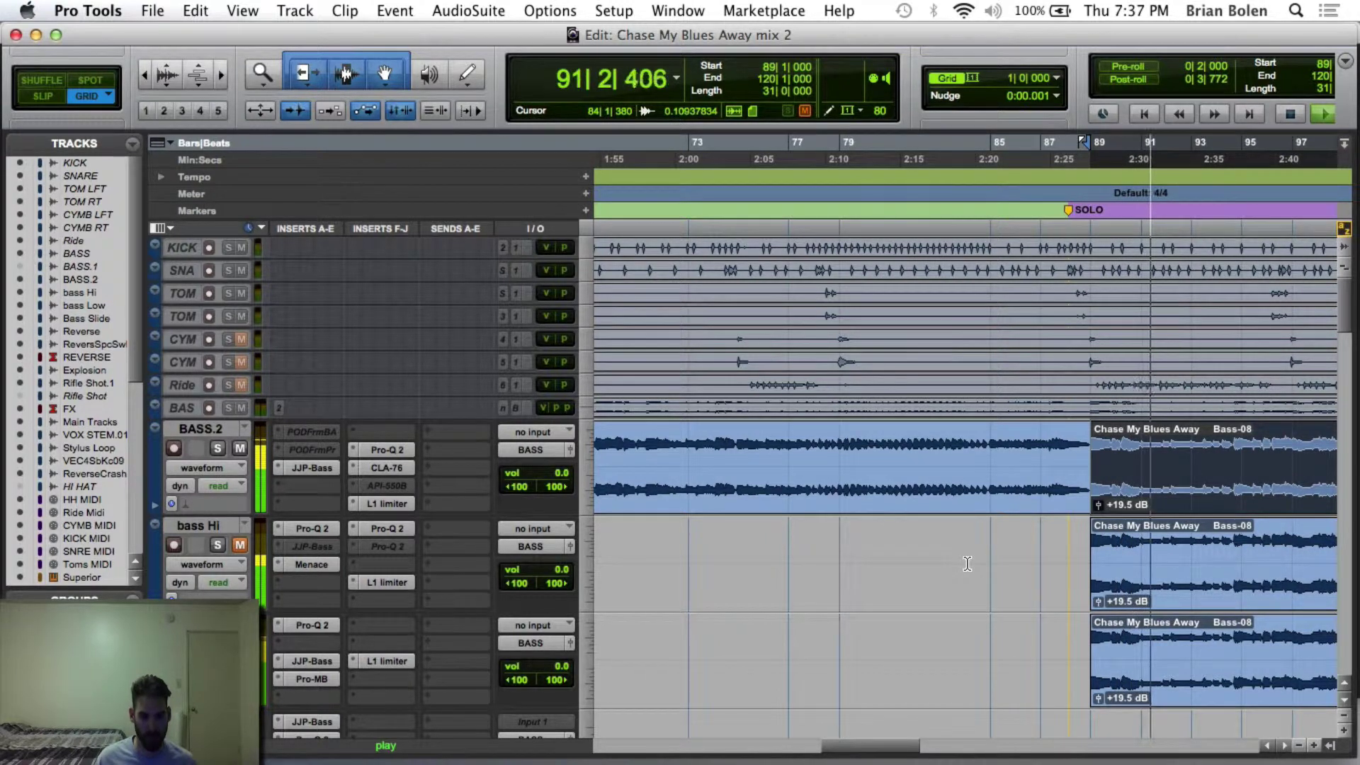
scroll(995, 550, "right", 10)
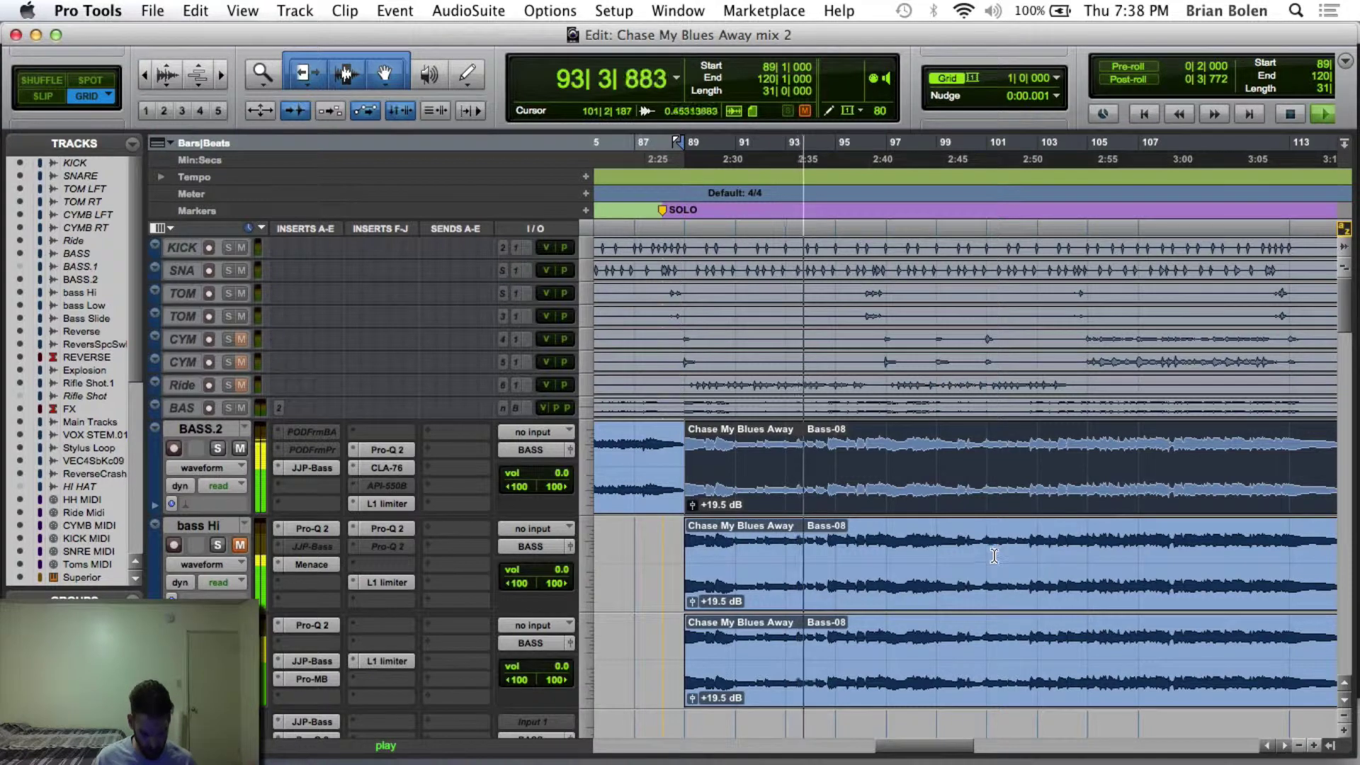
scroll(995, 550, "down", 1)
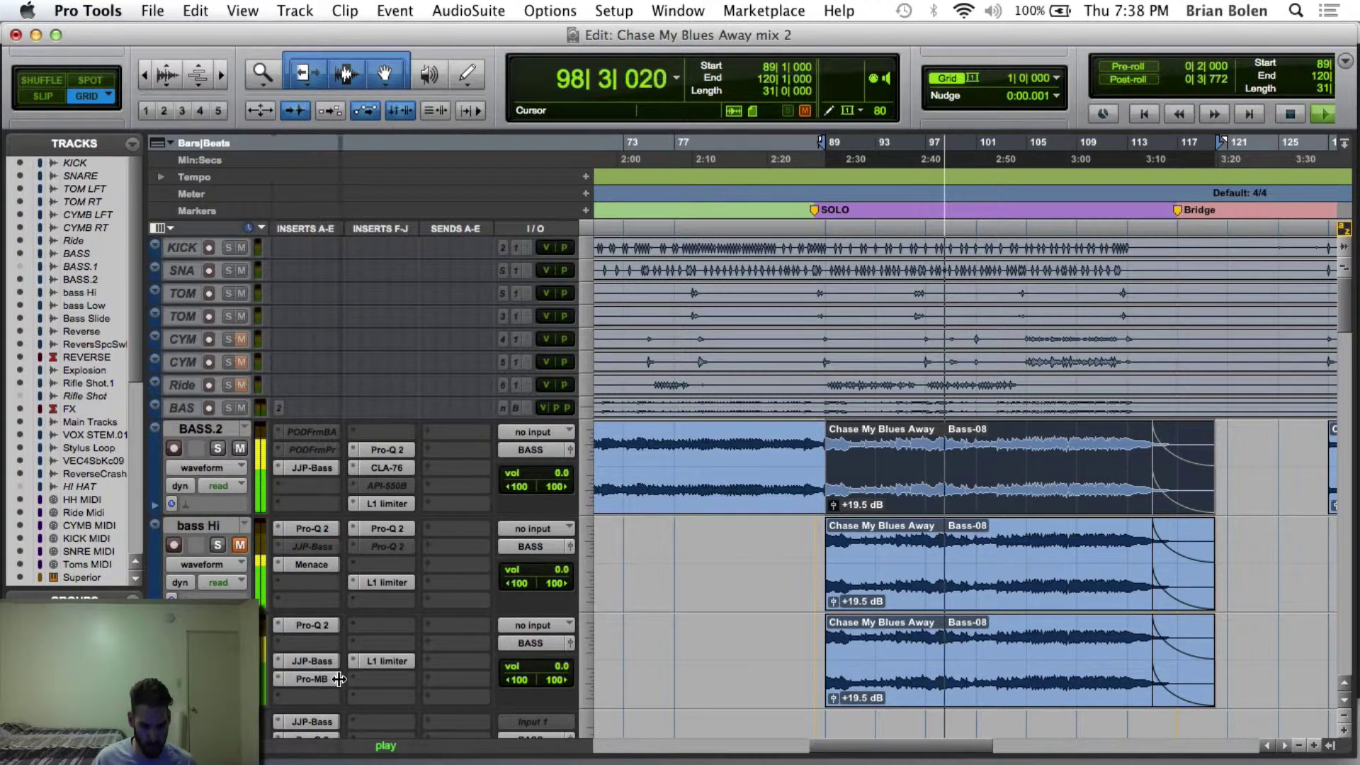
Step: Widen the track list so the full track names fit, and stop playback
left_click_drag(272, 678, 320, 677)
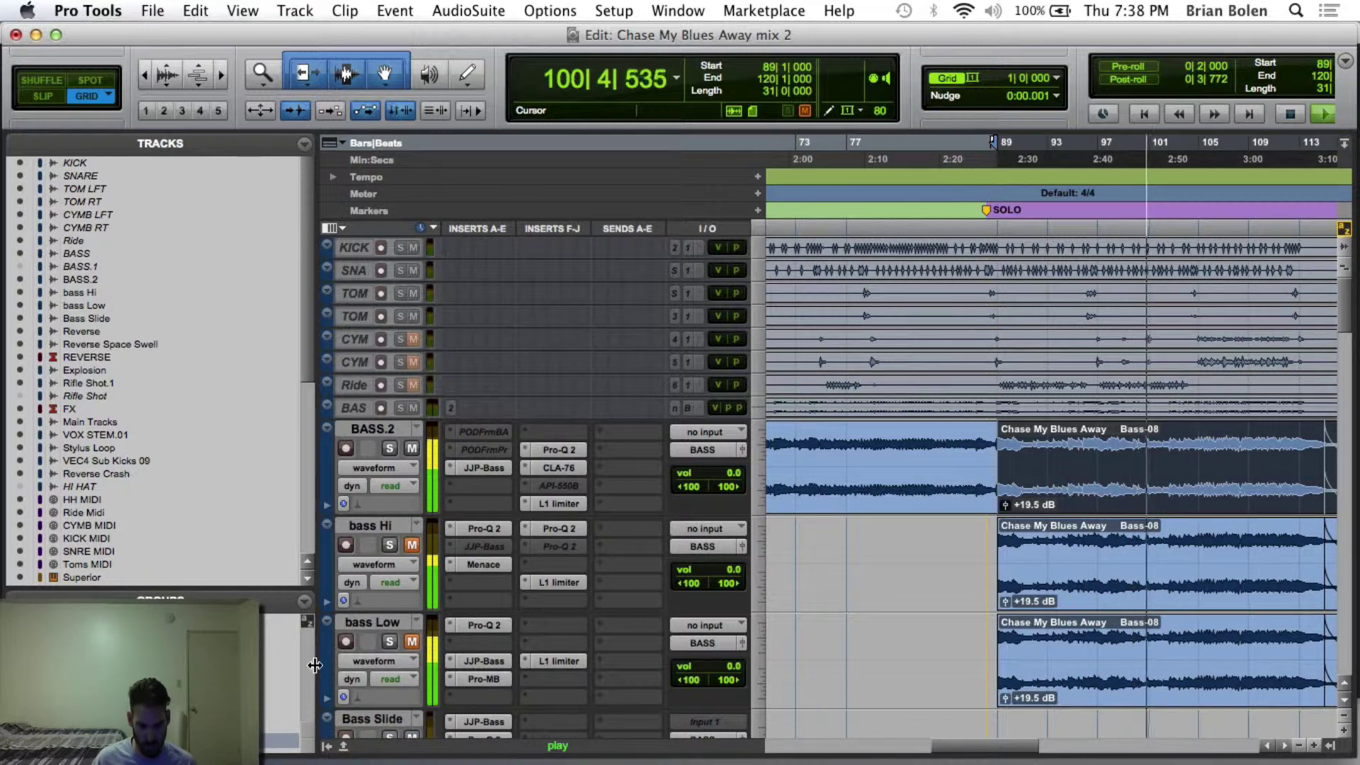
left_click_drag(315, 666, 322, 664)
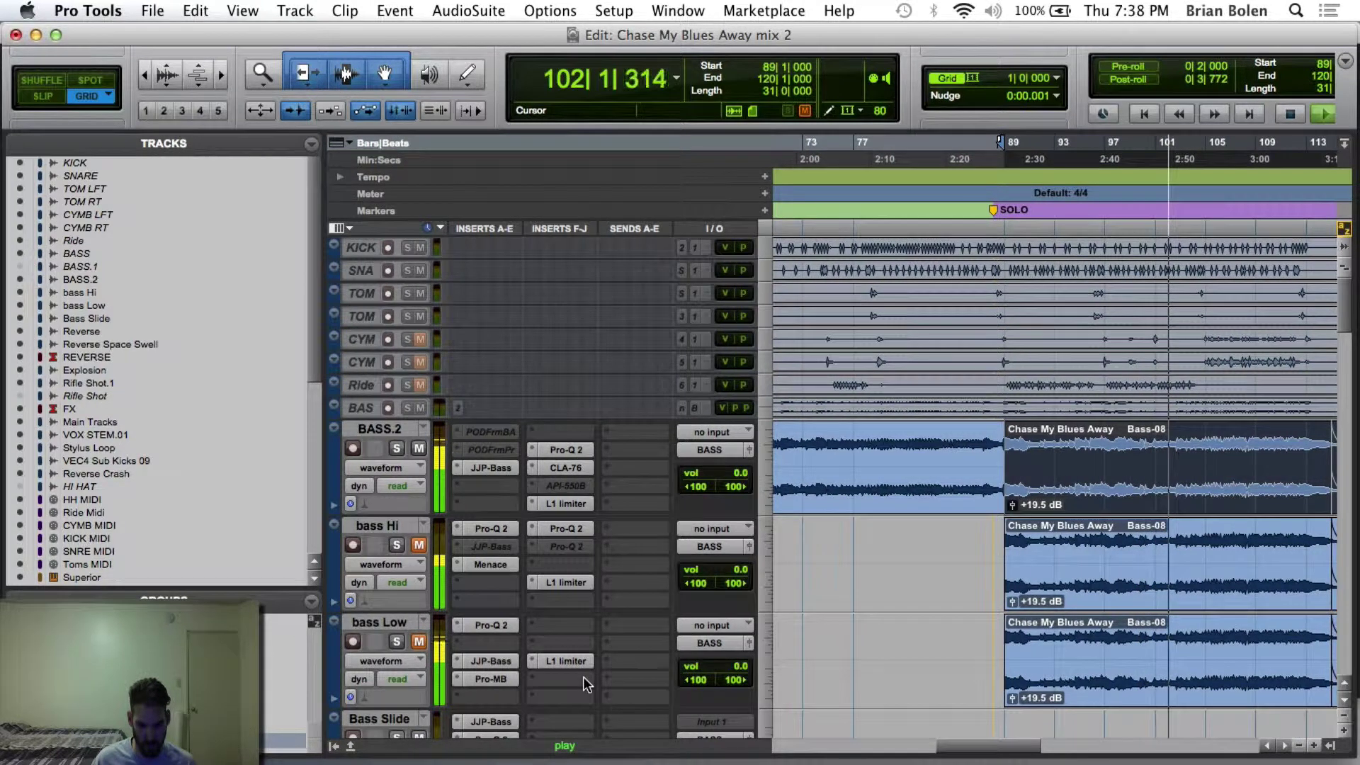
key("space")
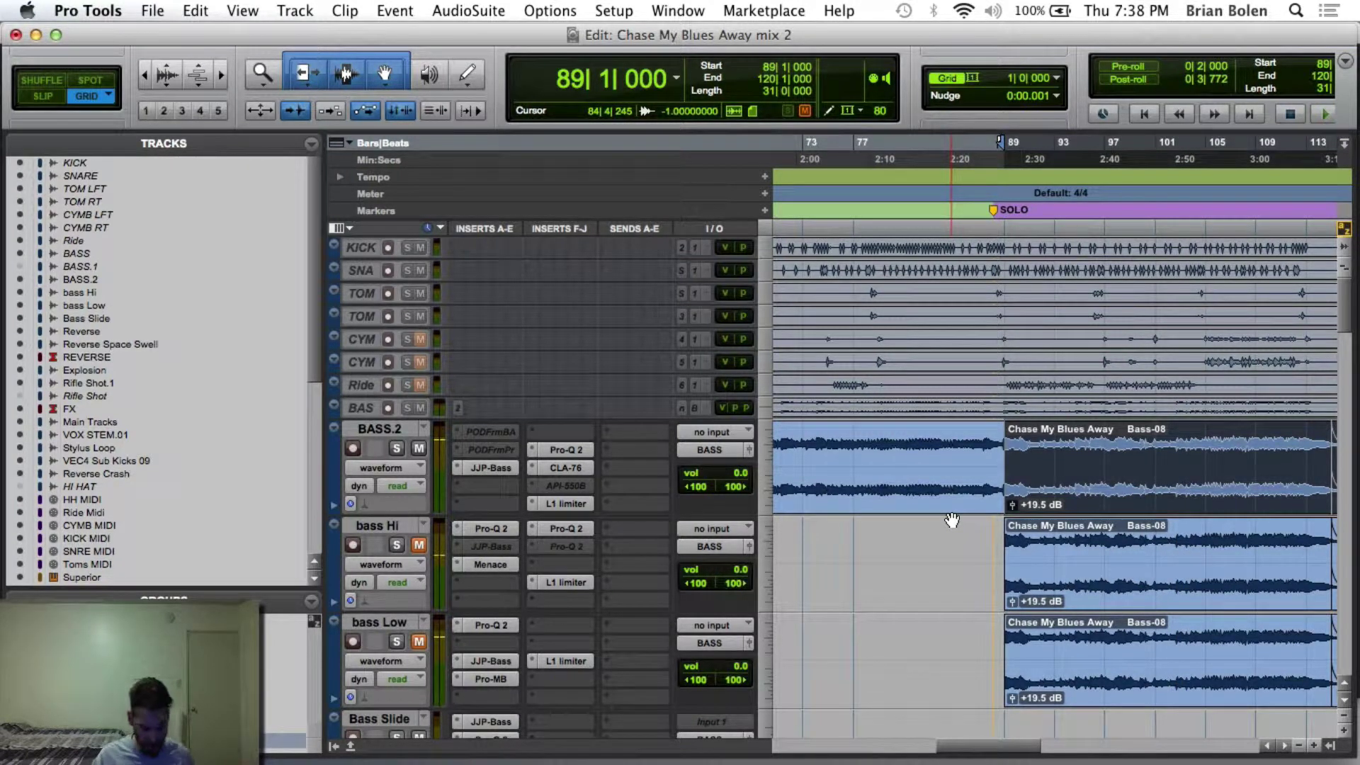
Step: Play from bar 77 to hear the bass transition into the SOLO section
key("F1")
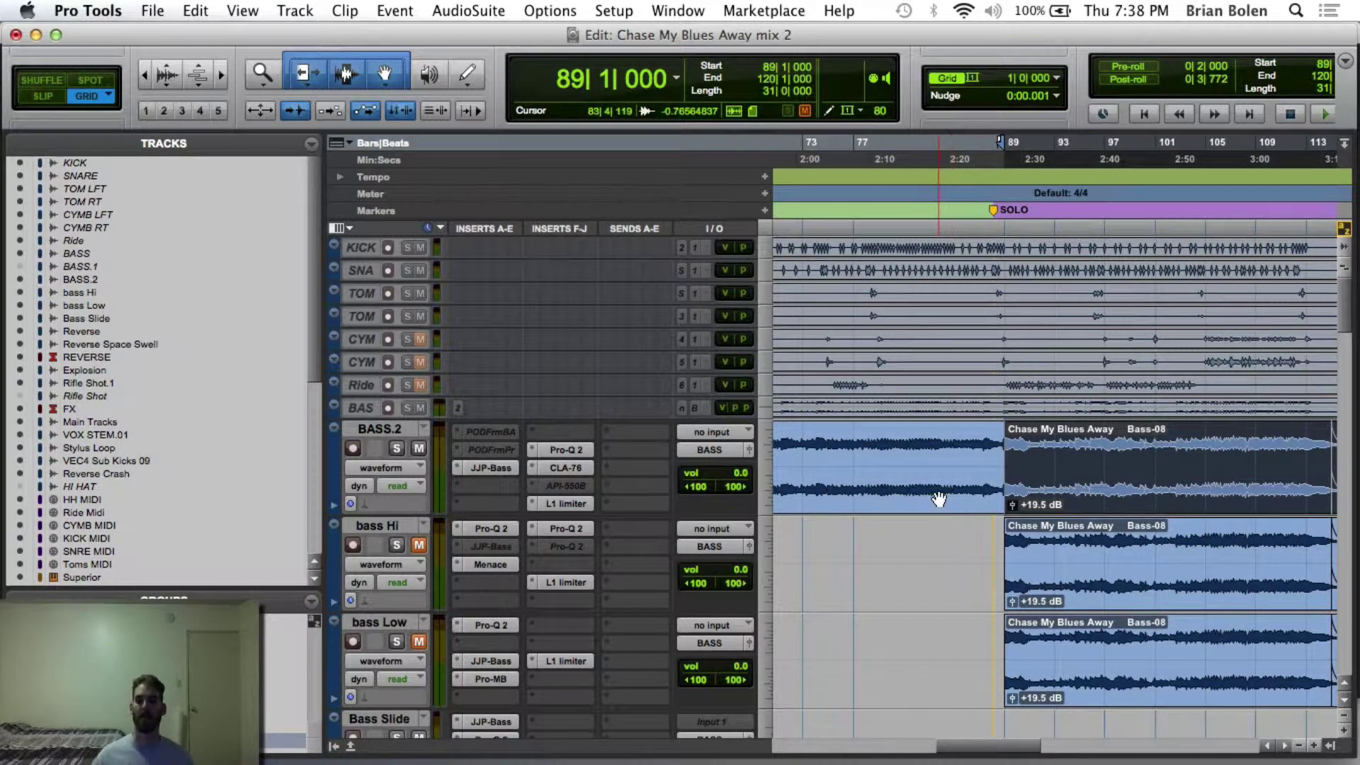
left_click(849, 447)
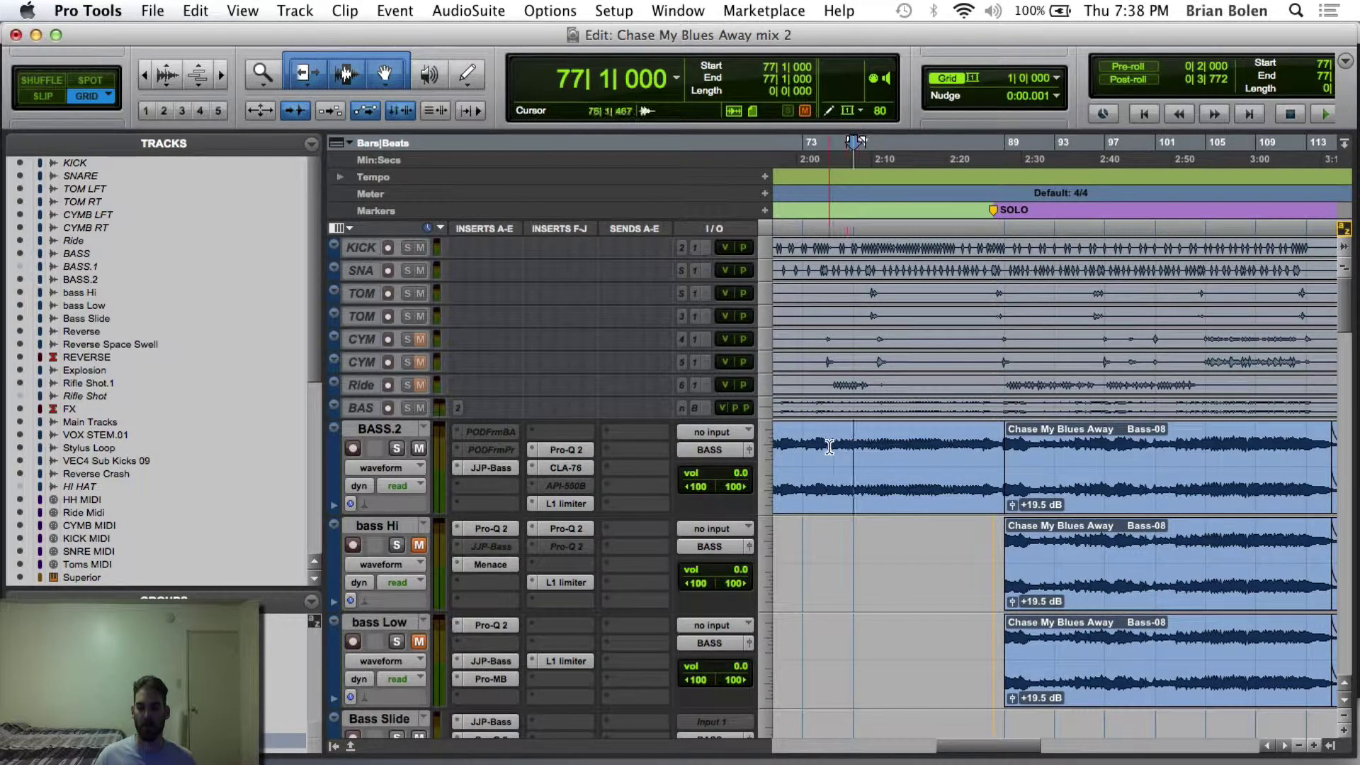
key("space")
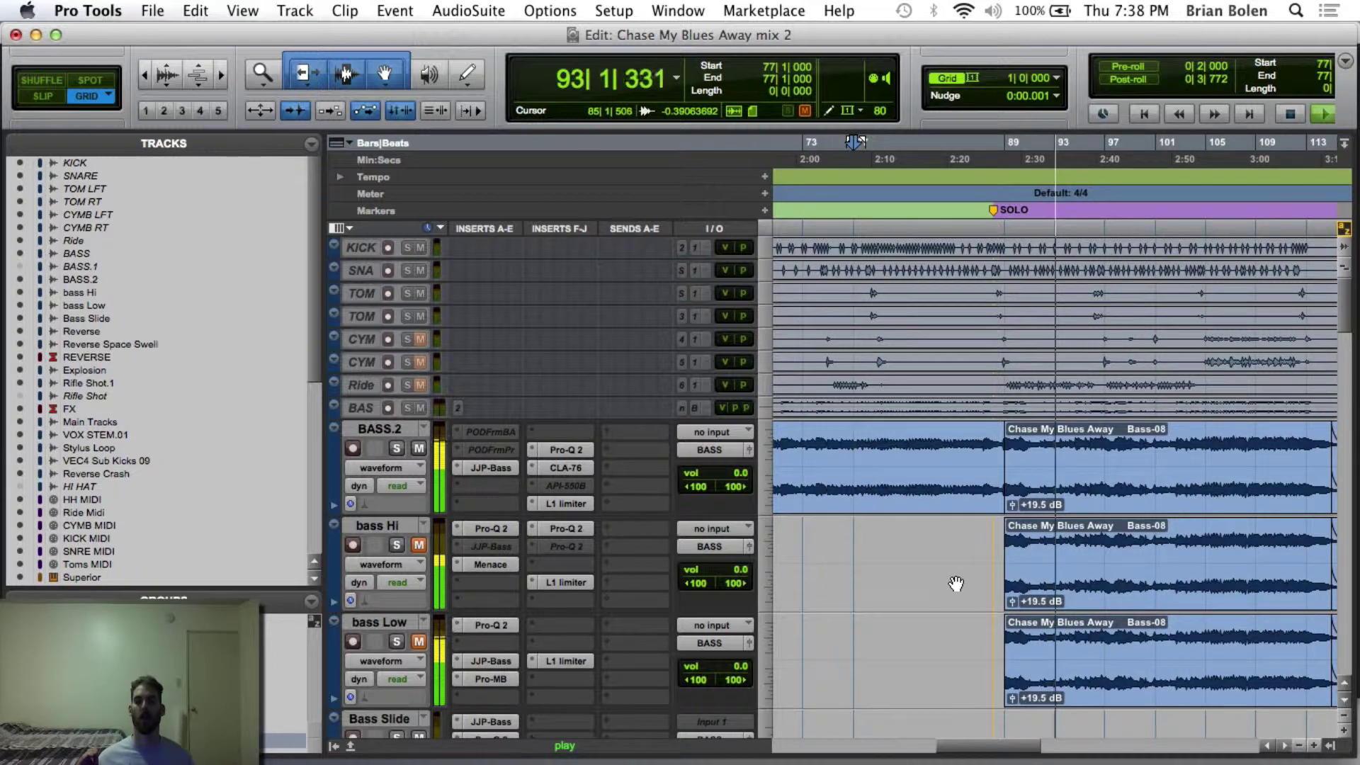
key("space")
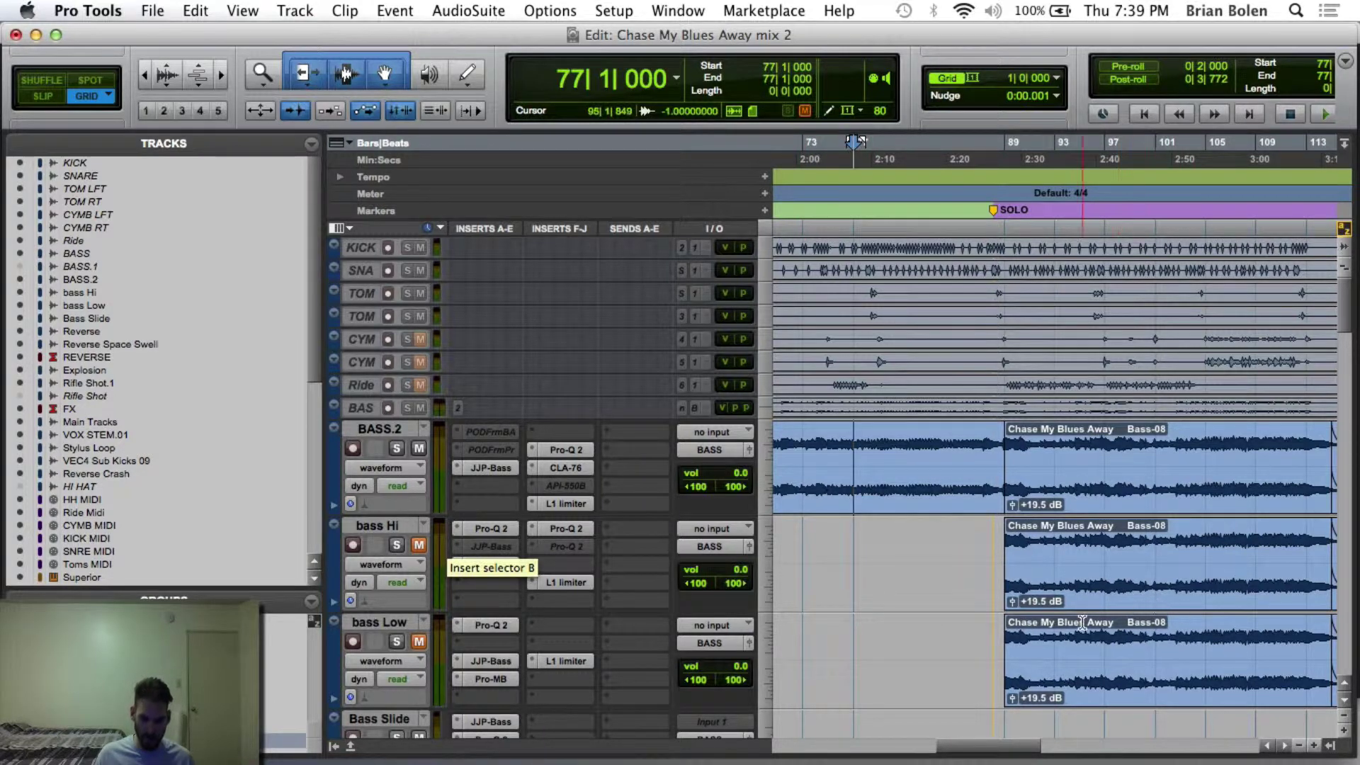
Step: Mute the Bass-08 clip in the SOLO section of the BASS.2 track
scroll(842, 599, "down", 1)
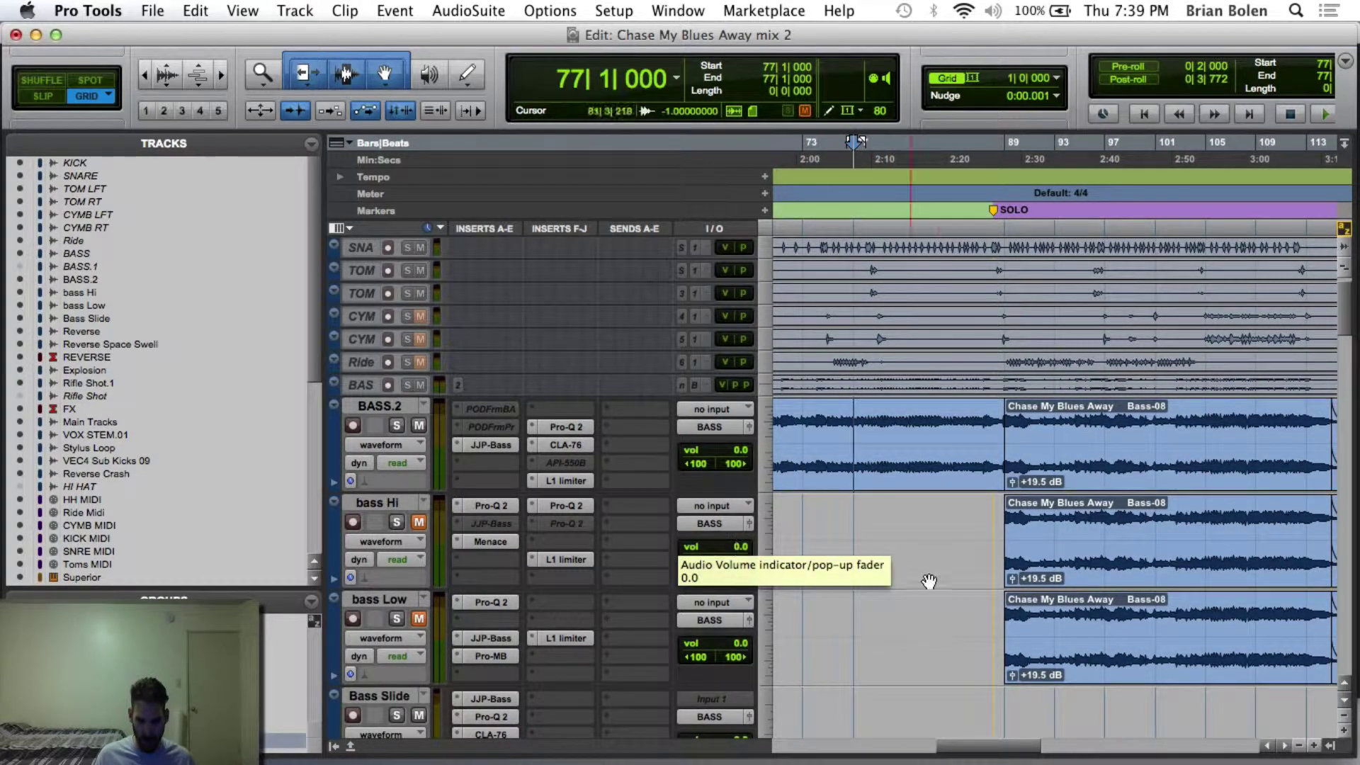
left_click(1094, 443)
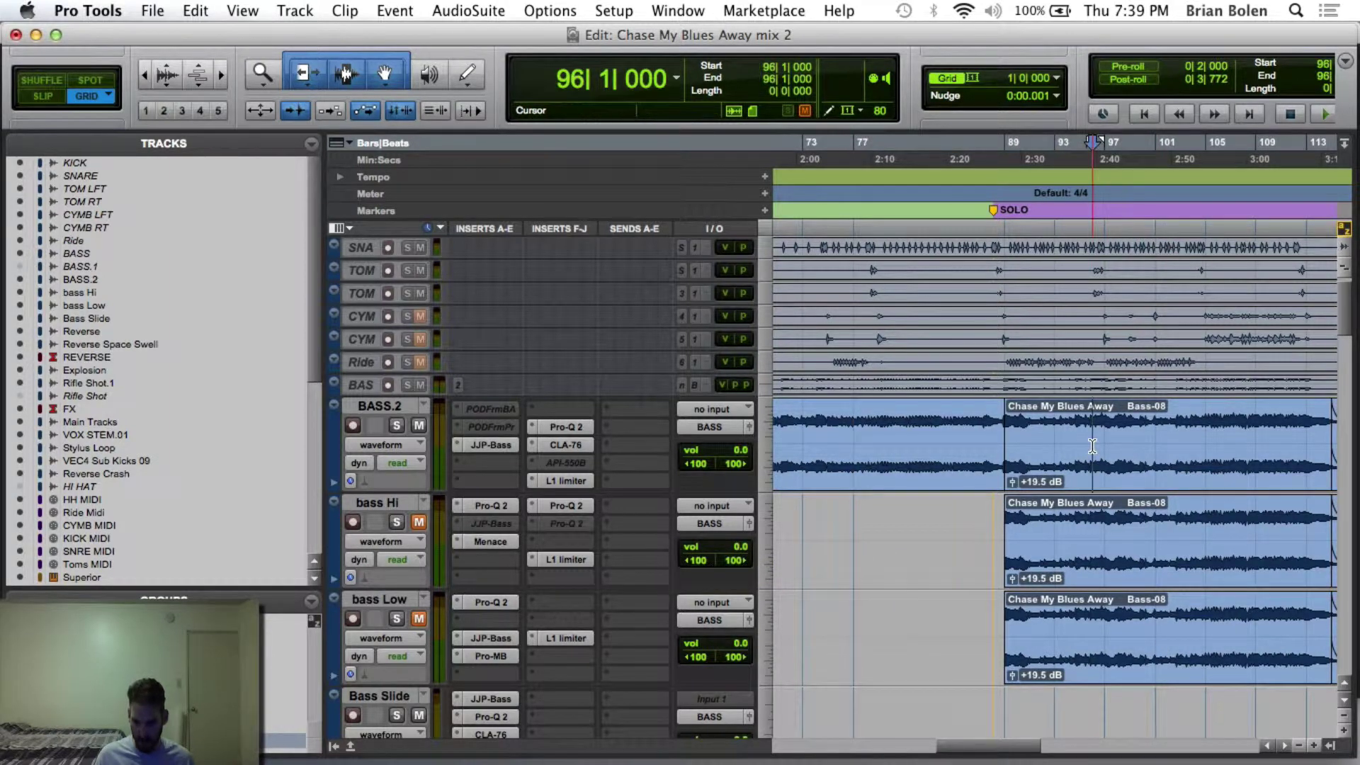
left_click(1091, 469)
key("super+m")
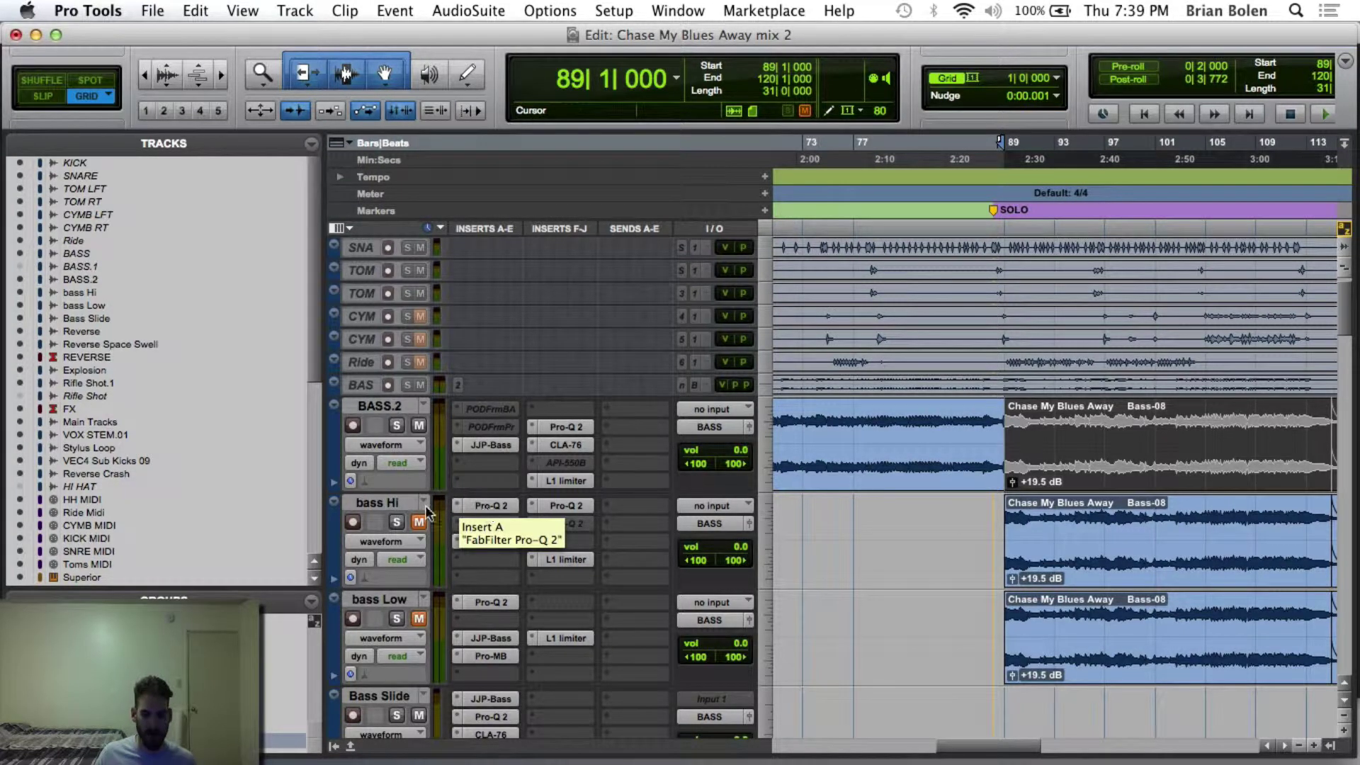
Step: Inspect the Pro-Q 2 low-cut band on bass Hi and the high-cut band on bass Low, and close the plug-in
left_click(497, 504)
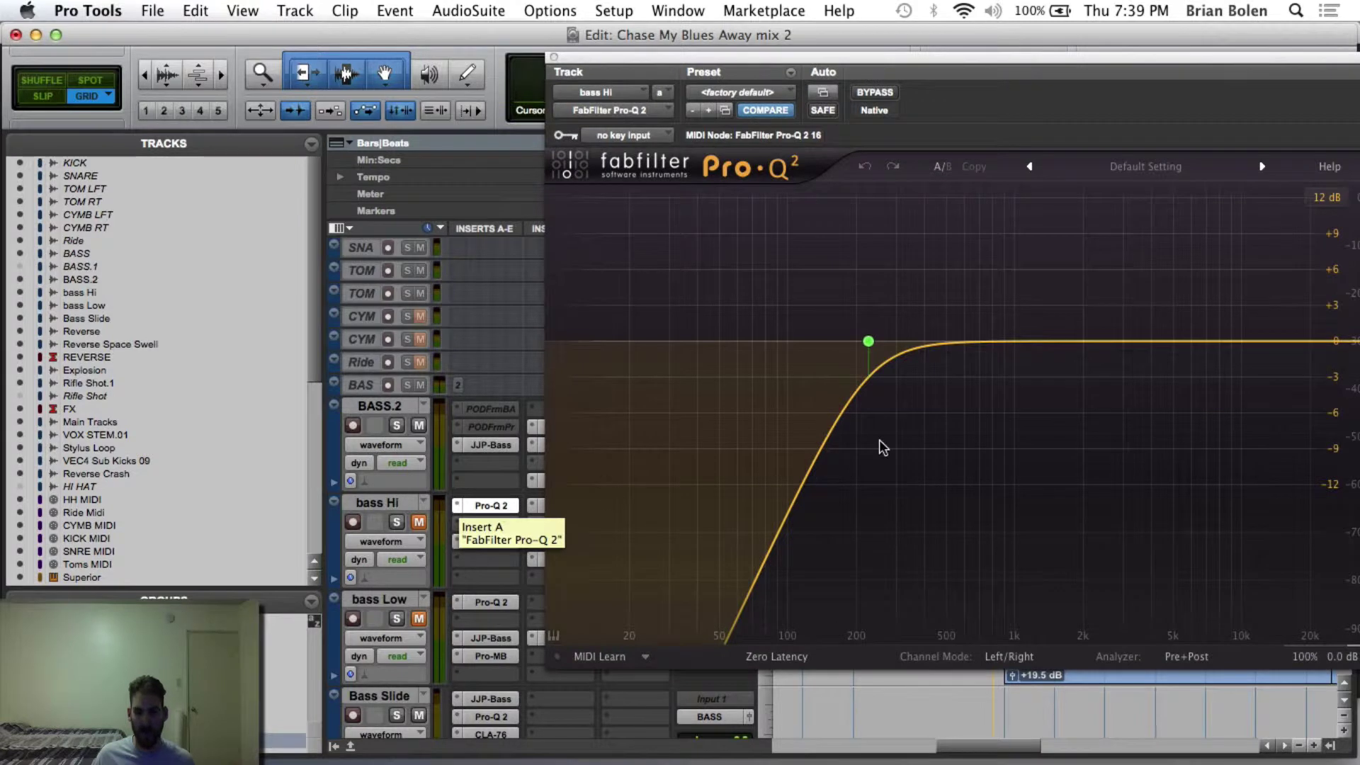
left_click(868, 344)
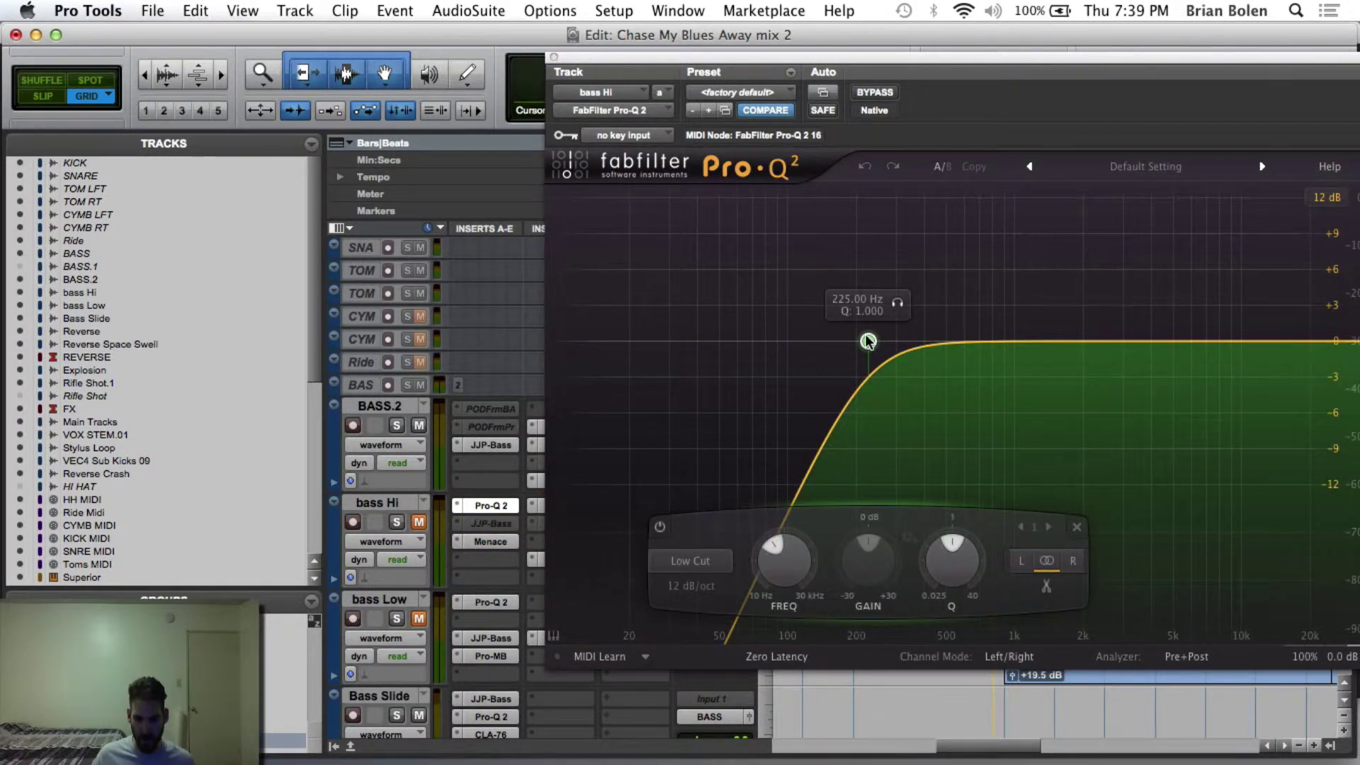
left_click(499, 602)
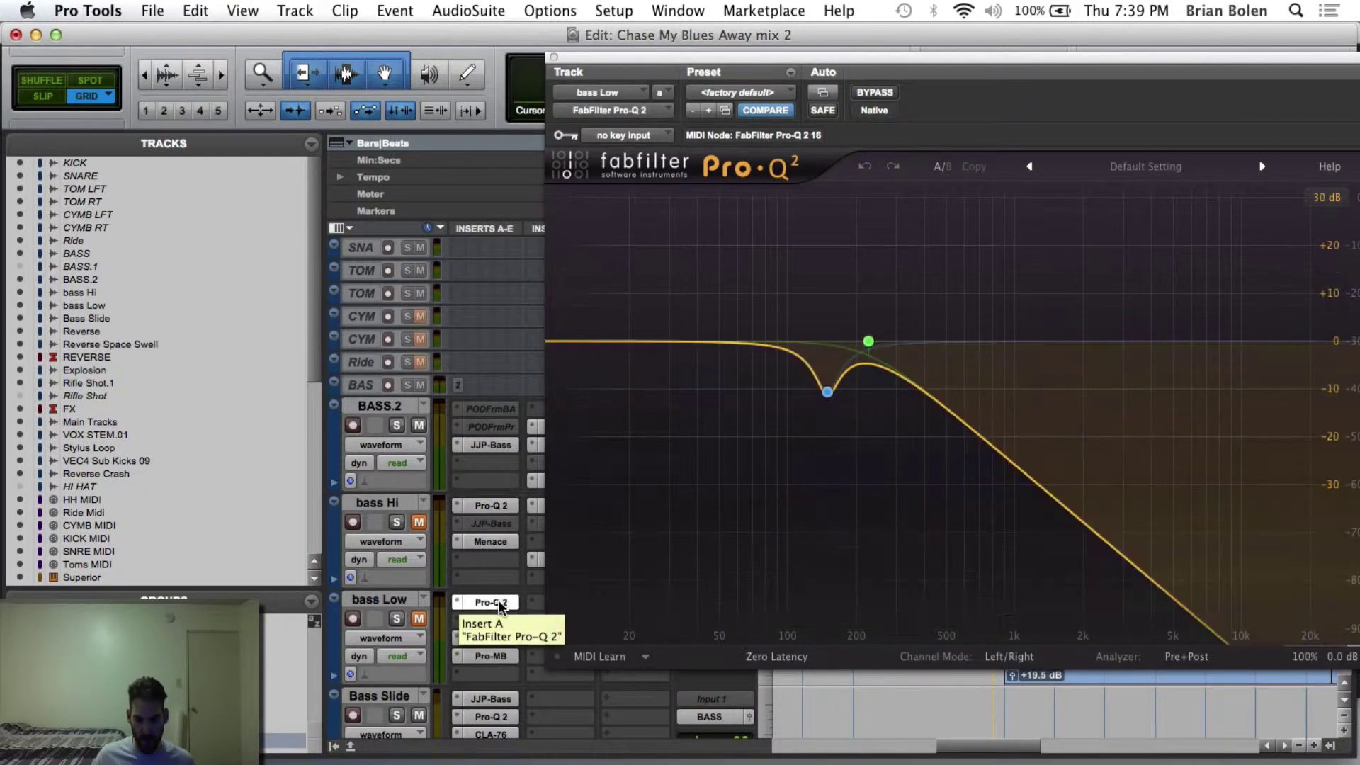
left_click(868, 343)
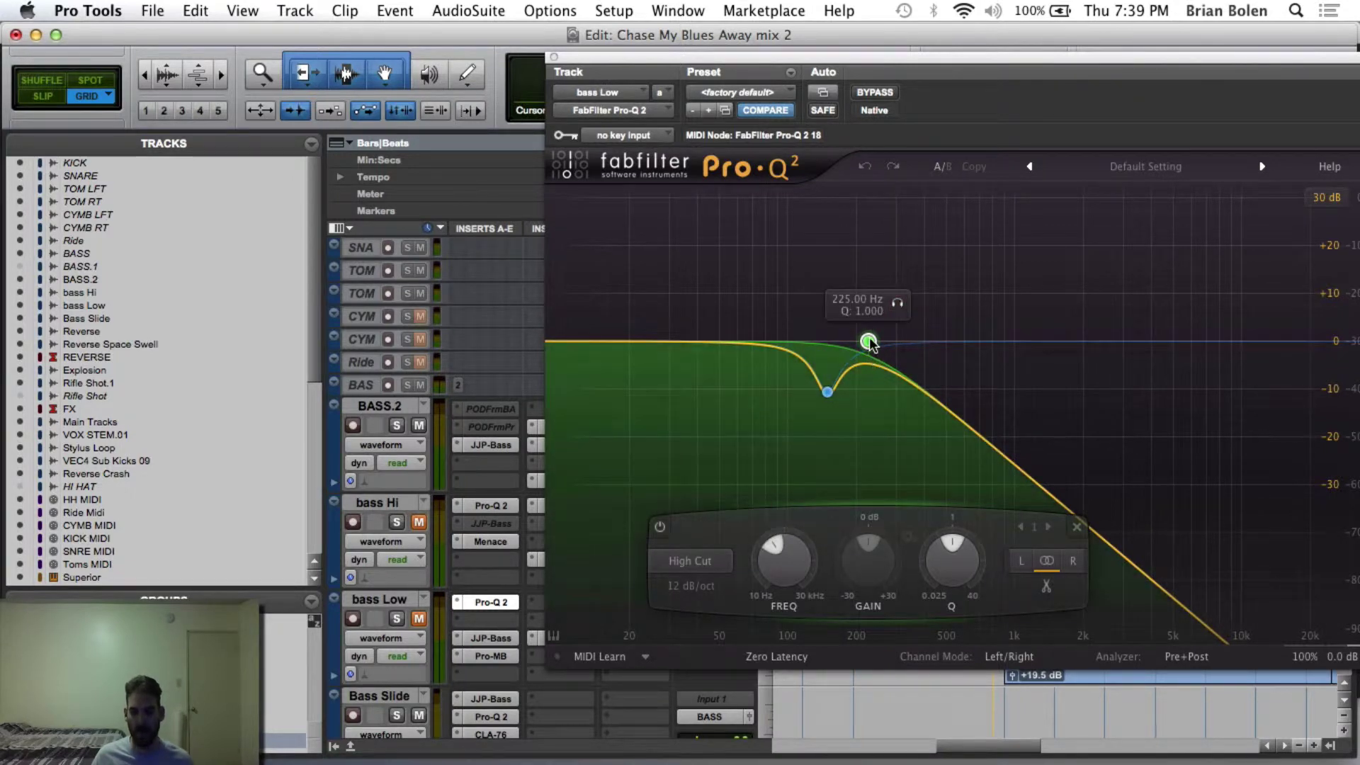
left_click(555, 57)
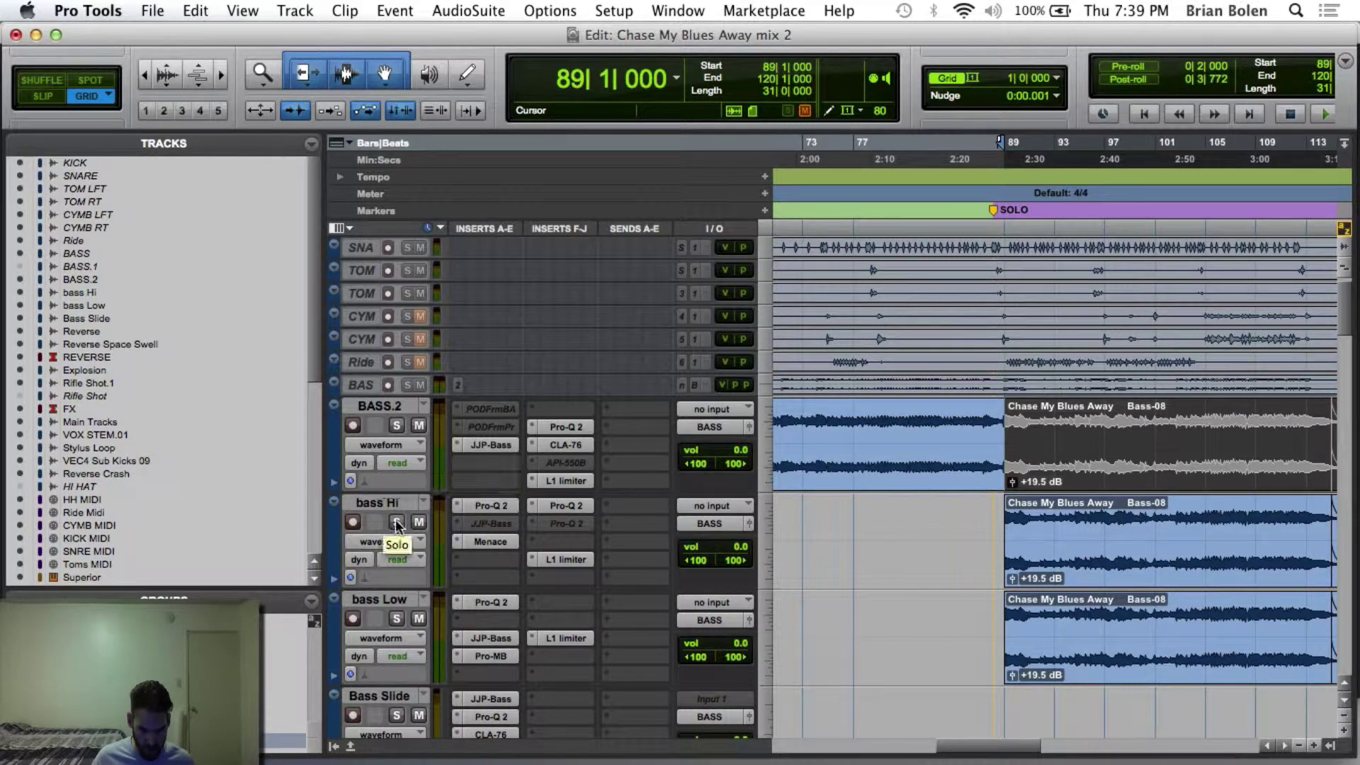
Step: Show the Toneforge Menace insert on bass Hi and solo the bass Hi and bass Low tracks
left_click(487, 542)
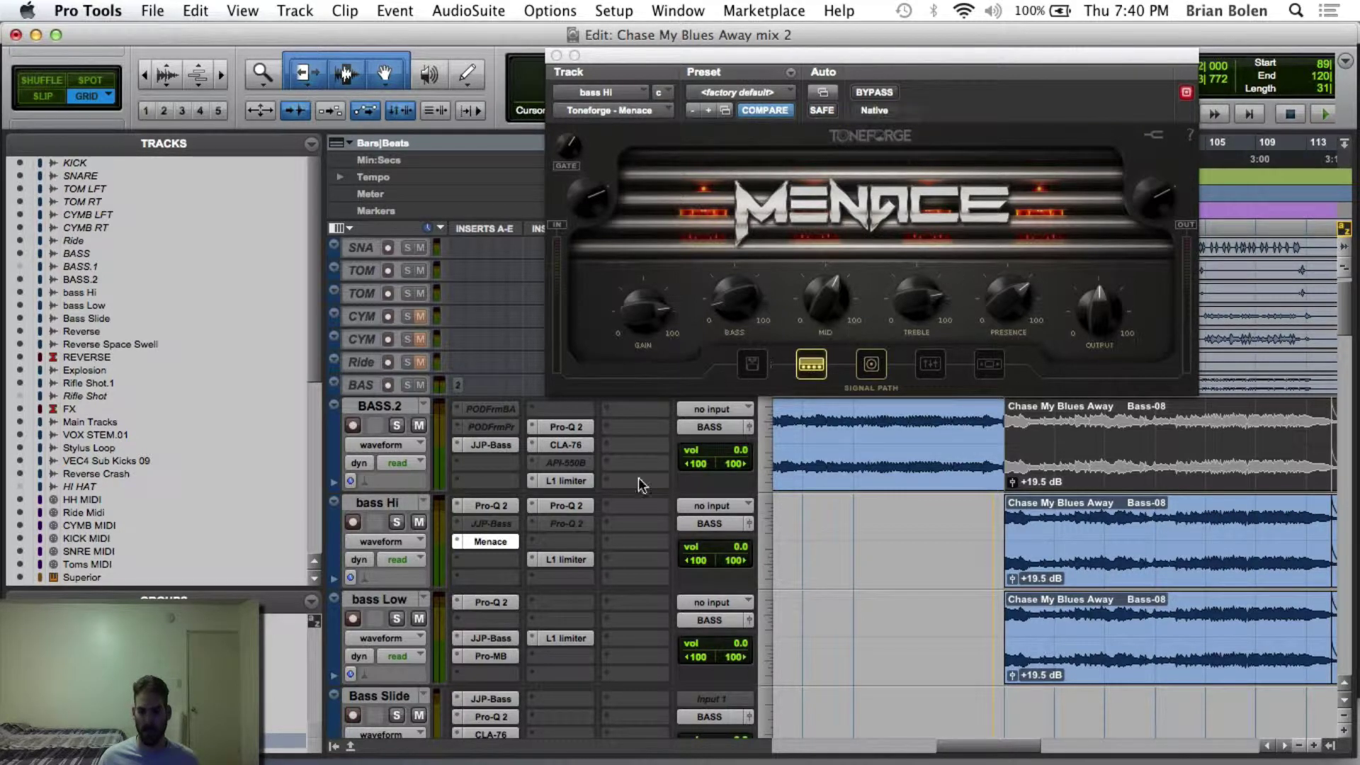
left_click(398, 522)
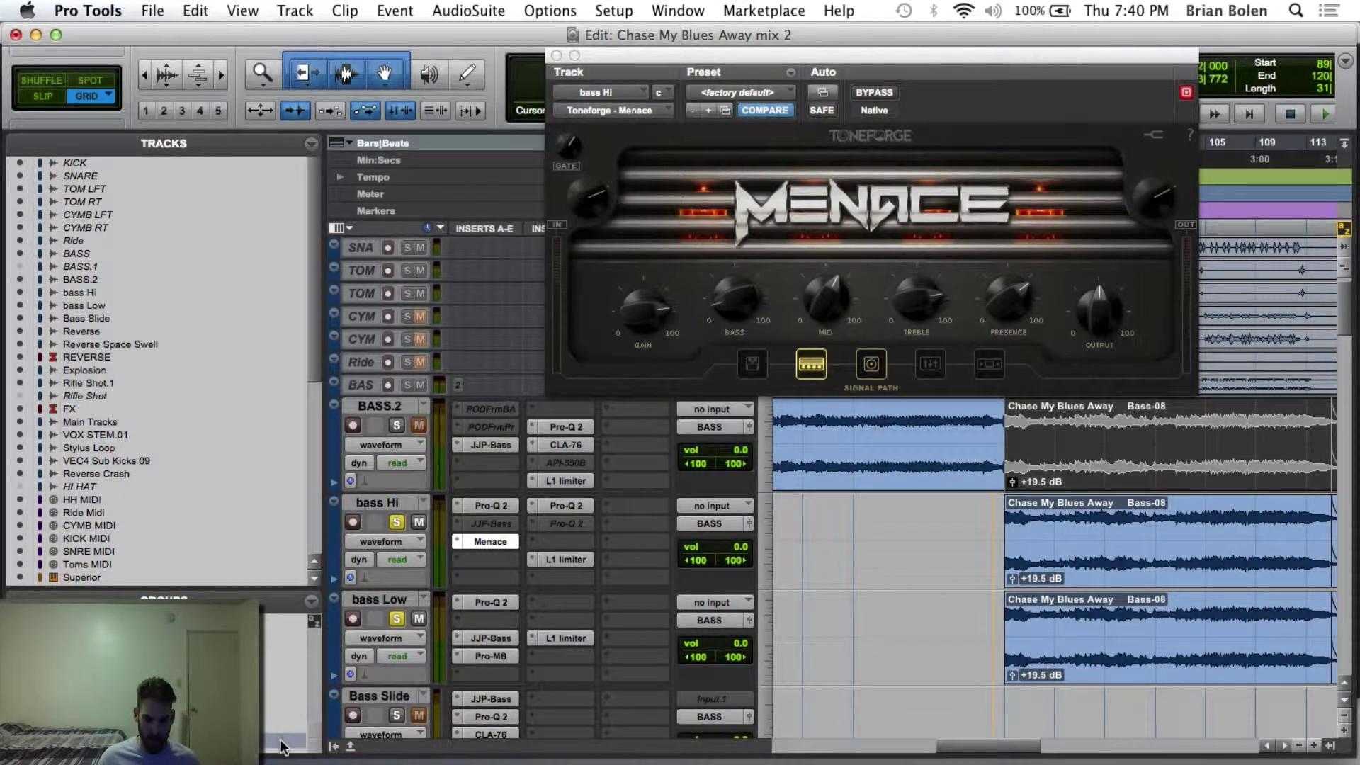
Step: Listen to bass Hi alone with its Pro-Q 2 analyzer open, and restore the solo on bass Low
left_click(490, 507)
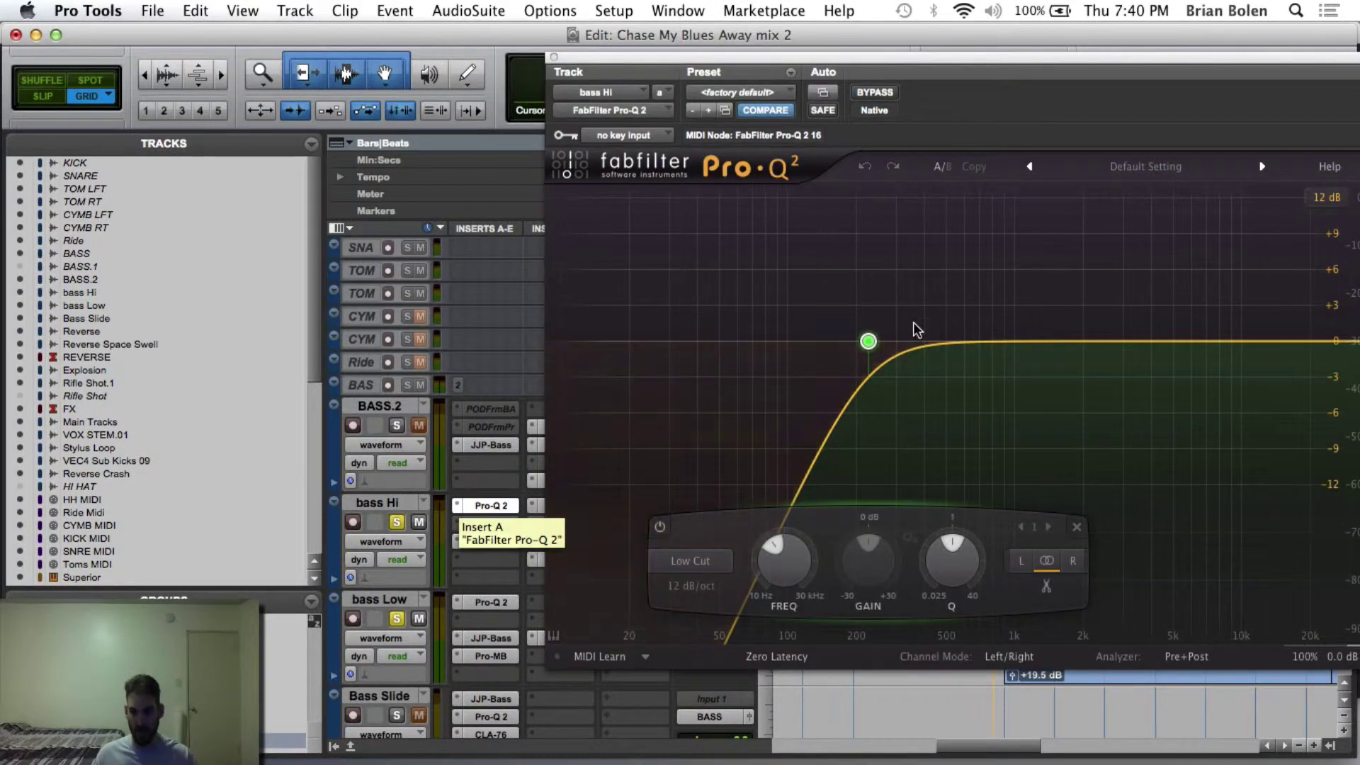
mouse_move(864, 348)
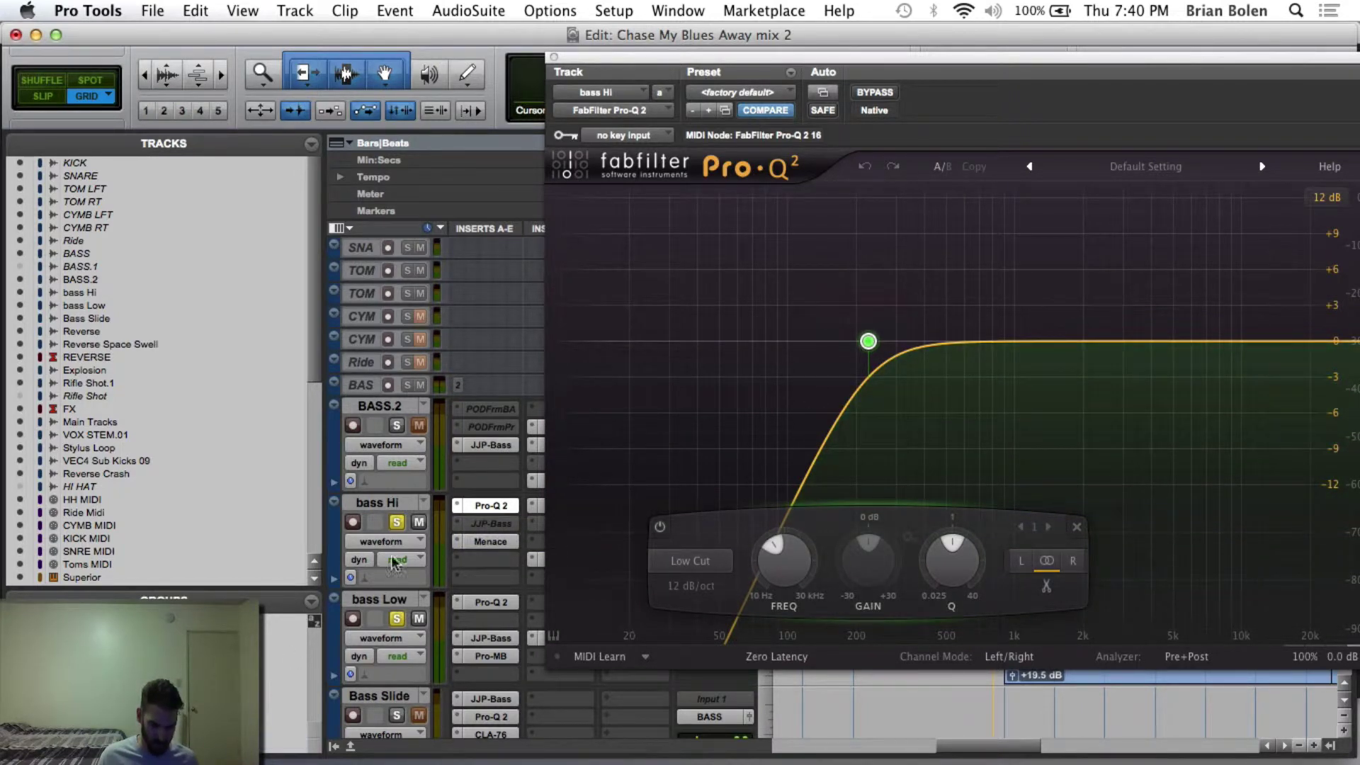
key("space")
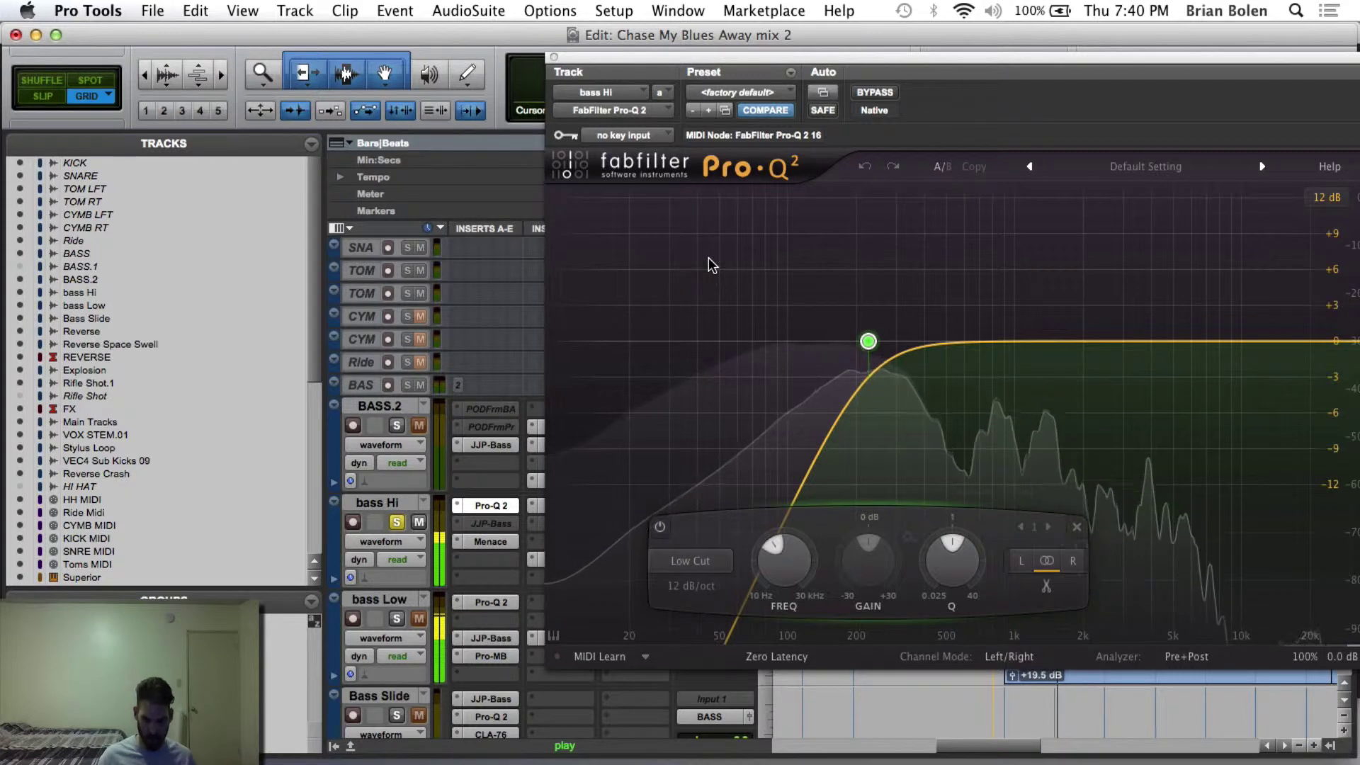
left_click(396, 618)
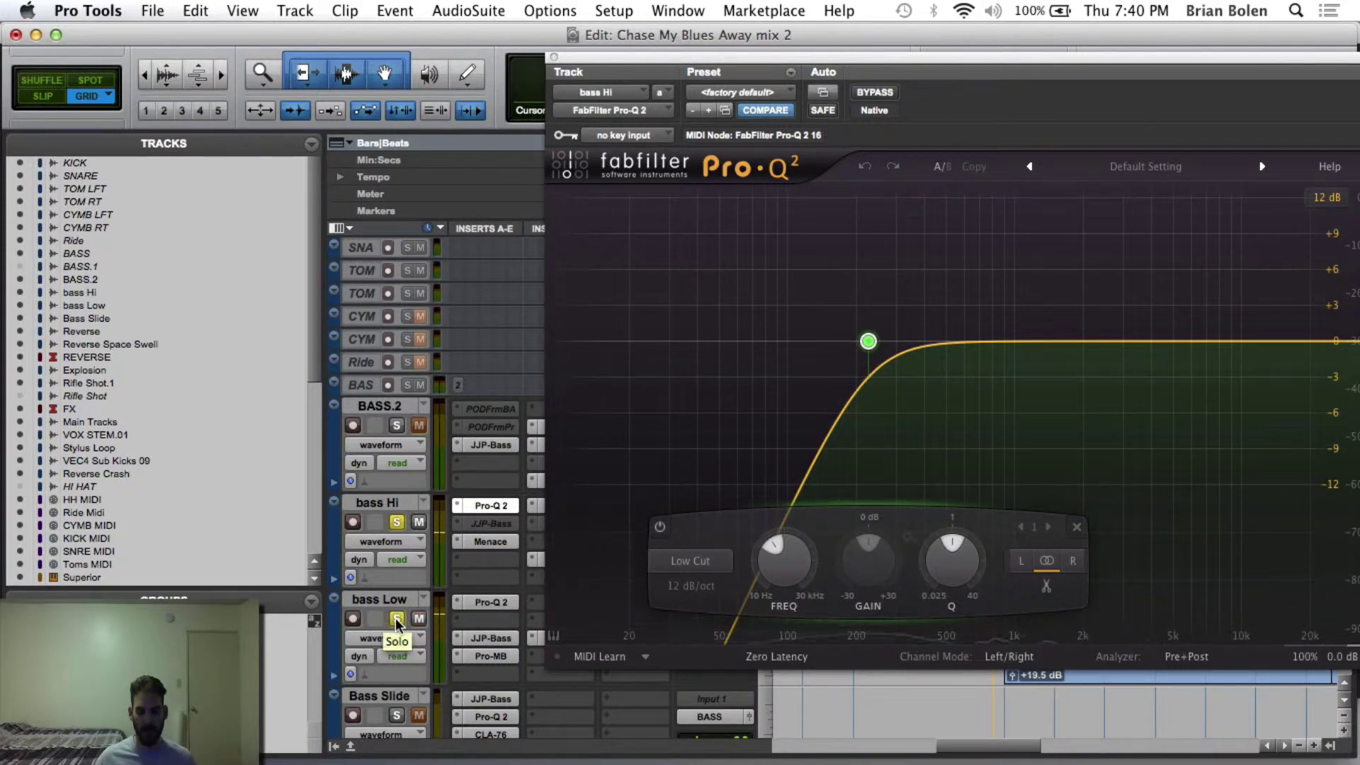
key("space")
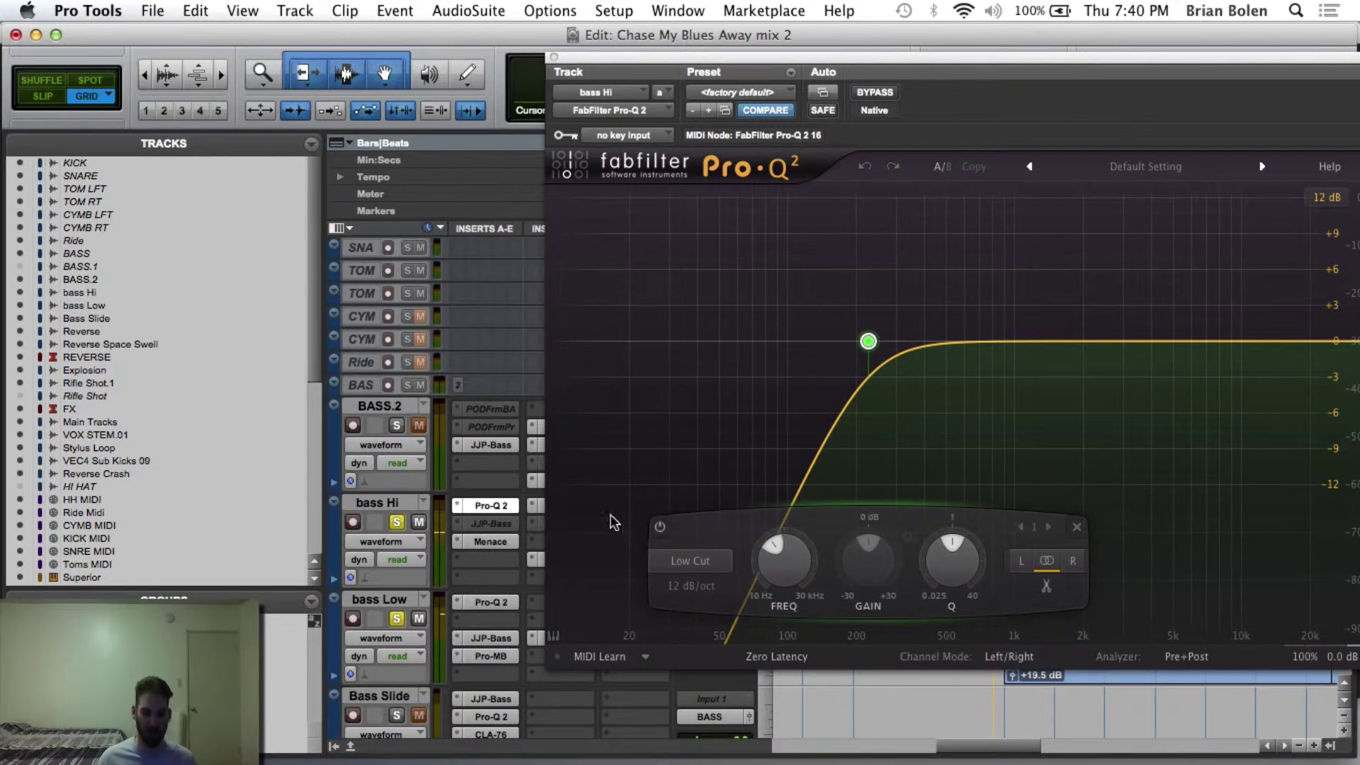
Step: Check the Menace insert on bass Hi, and listen to bass Low alone with bass Hi unsoloed
left_click(486, 542)
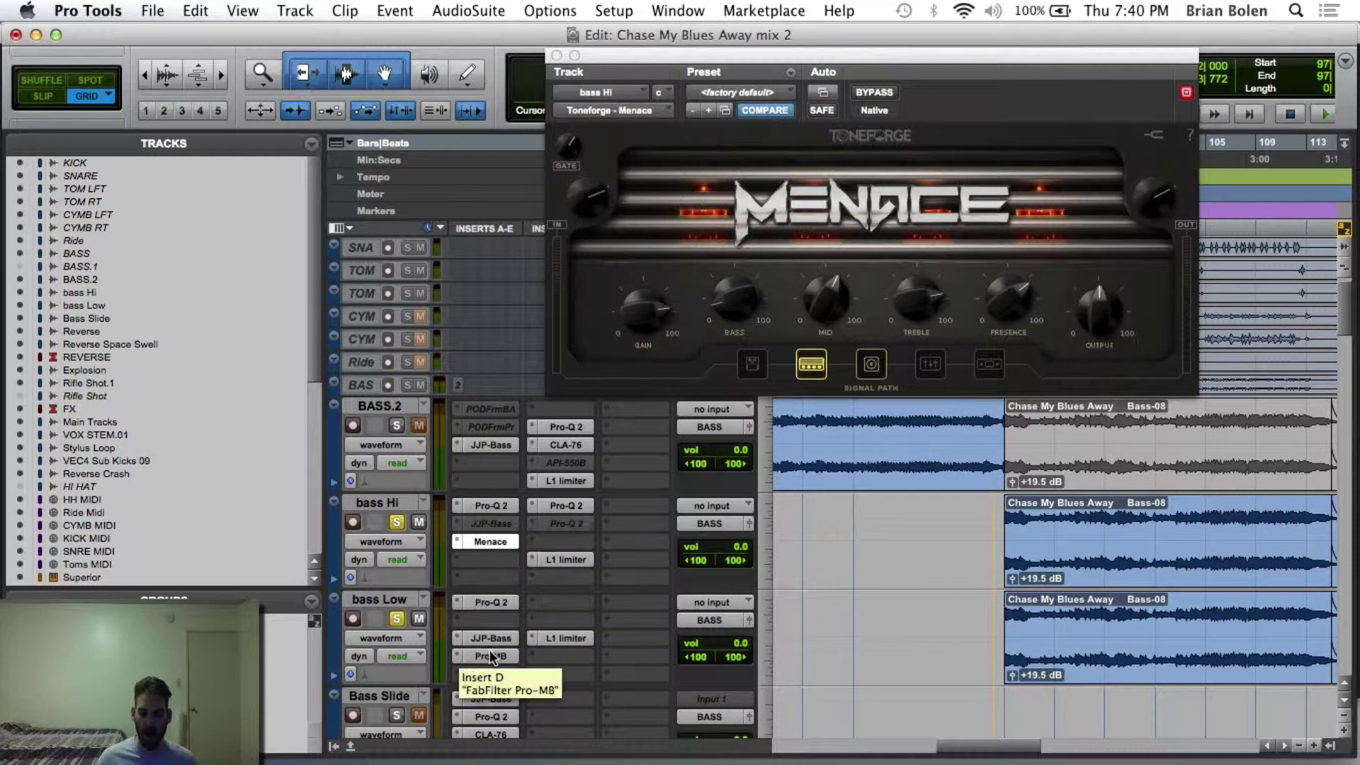
left_click(490, 541)
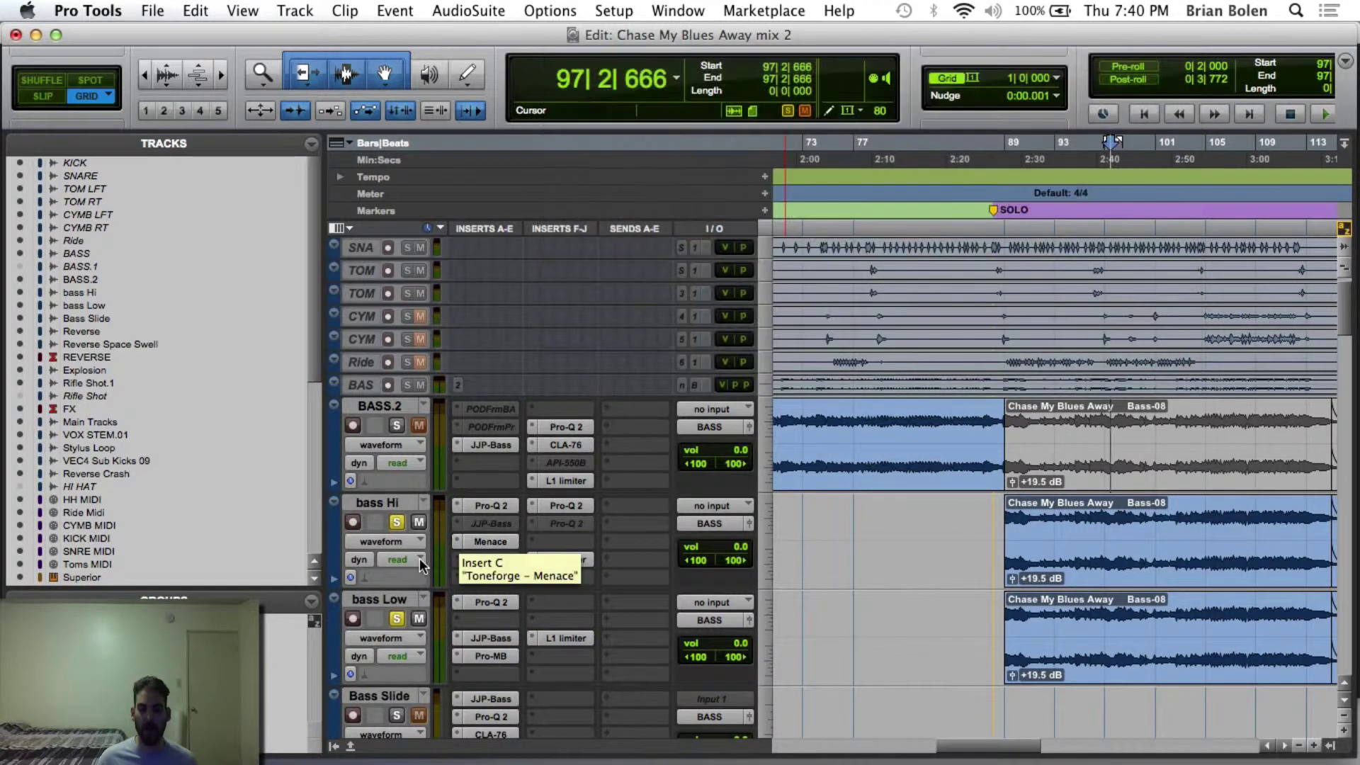
left_click(396, 522)
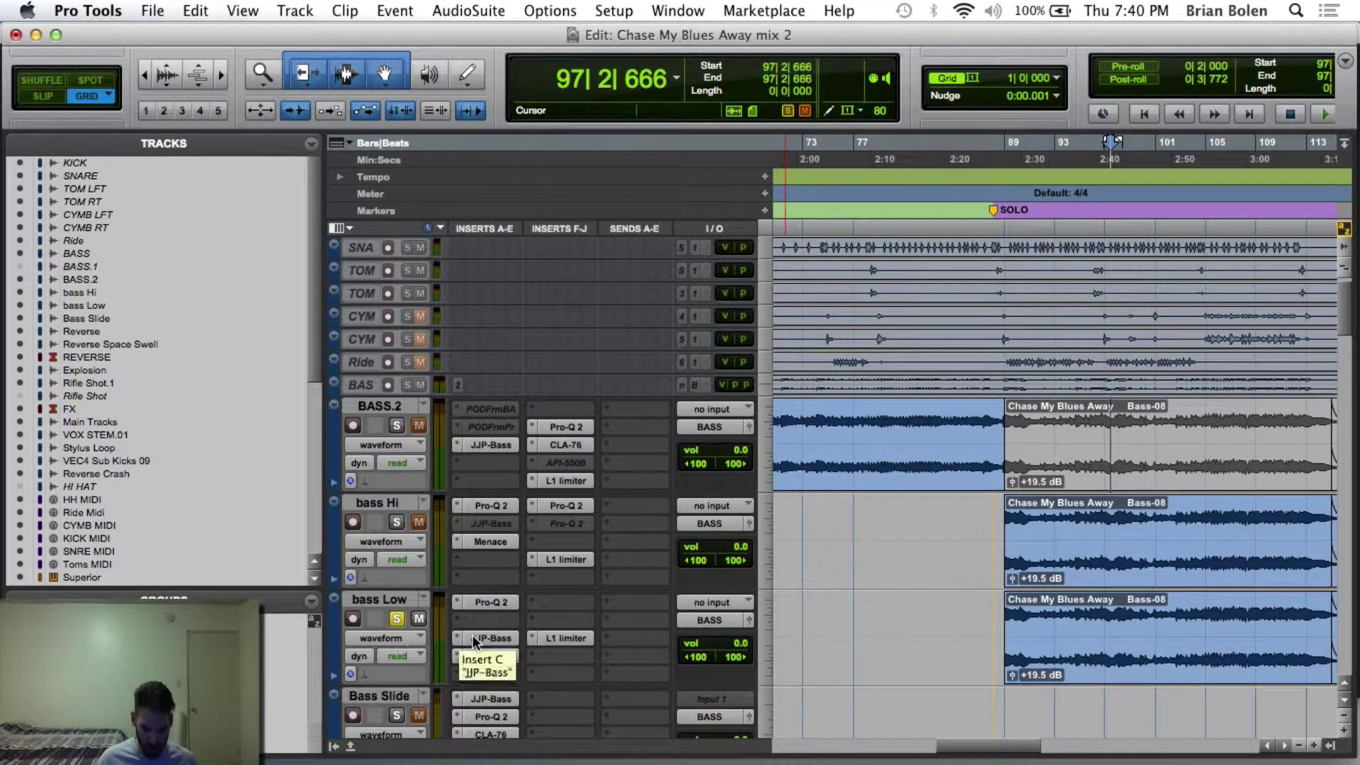
key("space")
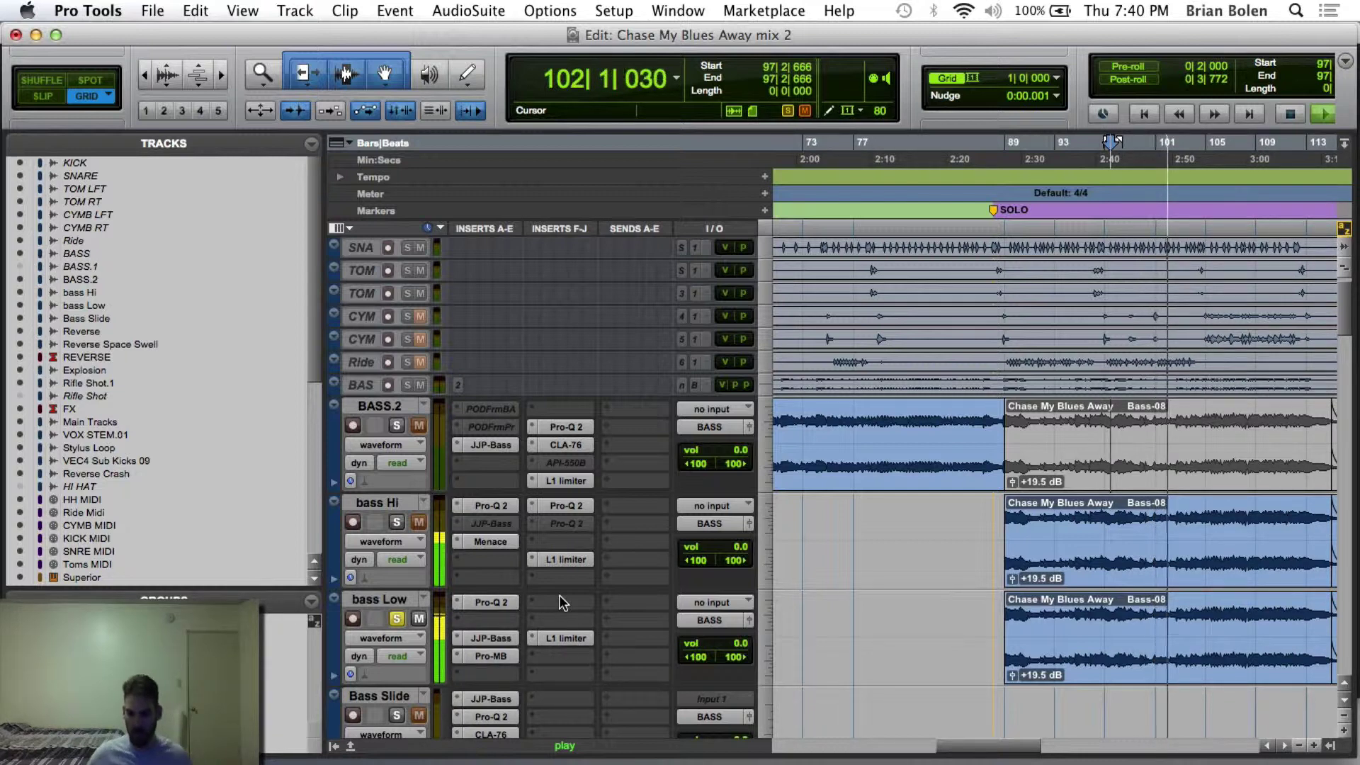
key("space")
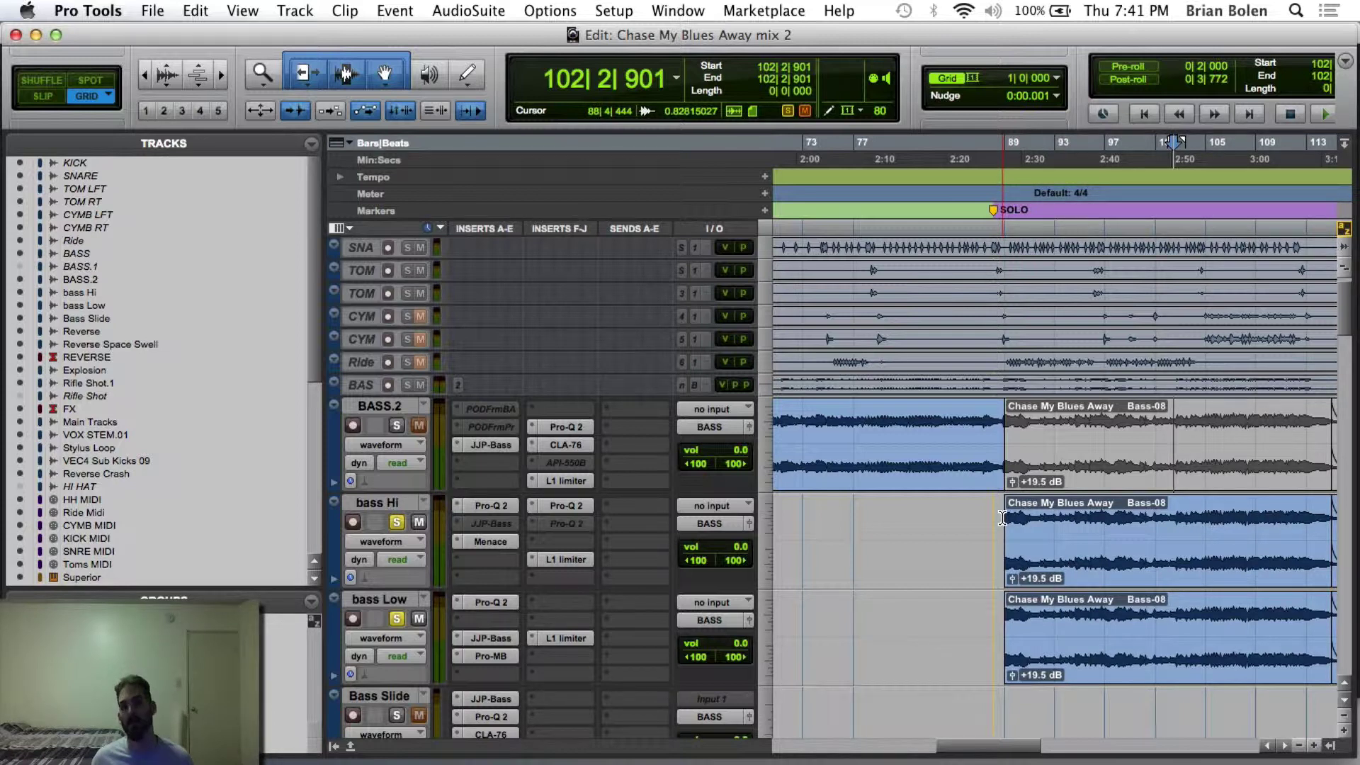
Step: Play the soloed bass Hi and bass Low tracks together from bar 109
scroll(1225, 527, "right", 5)
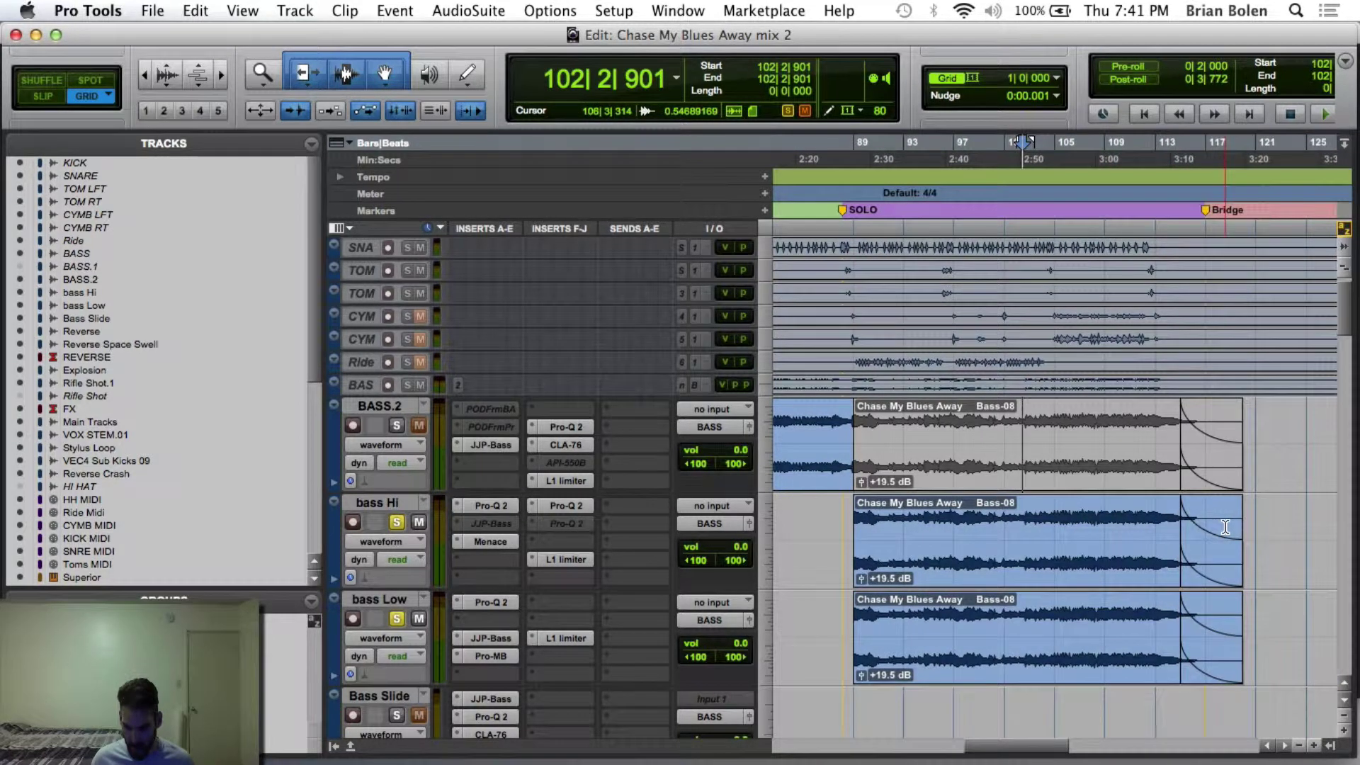
left_click(1102, 521)
key("space")
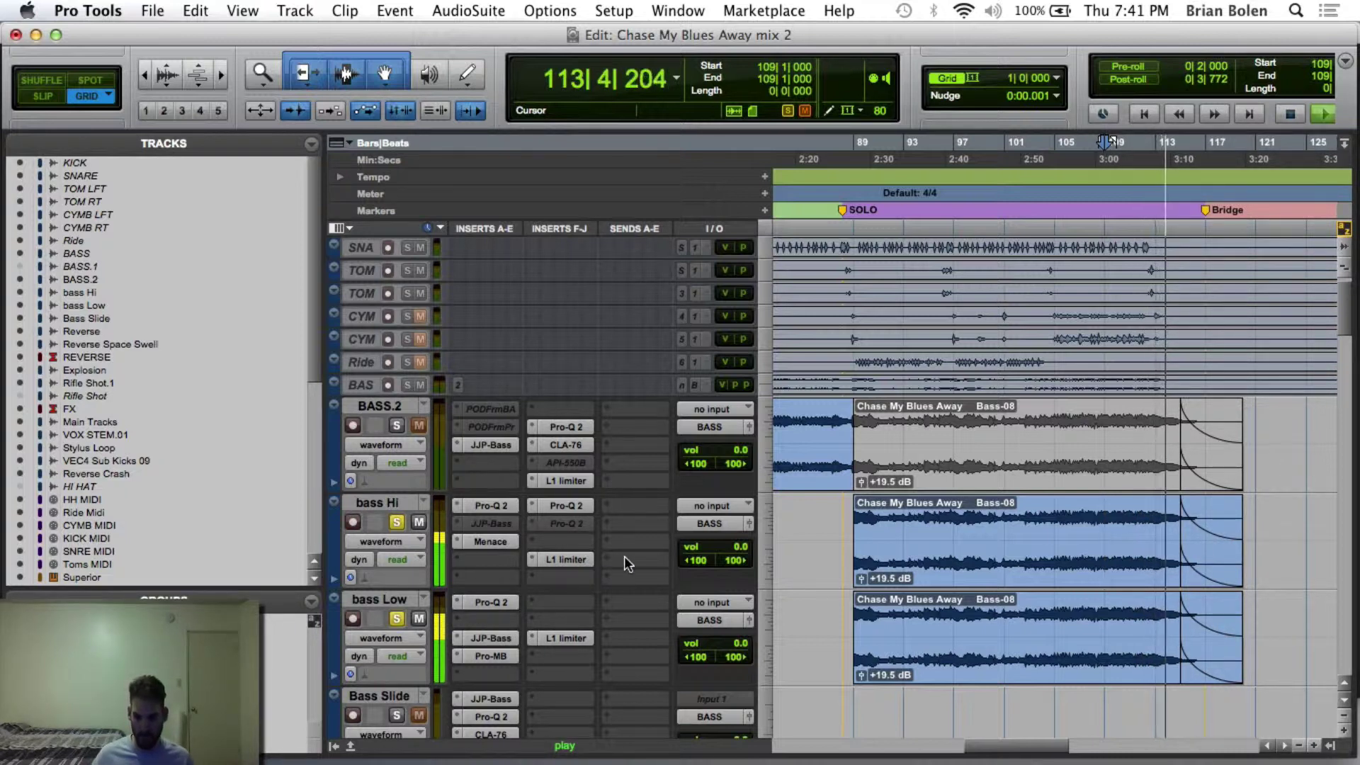
Step: View the cabinet and microphone options of the Toneforge Menace insert on bass Hi
left_click(489, 541)
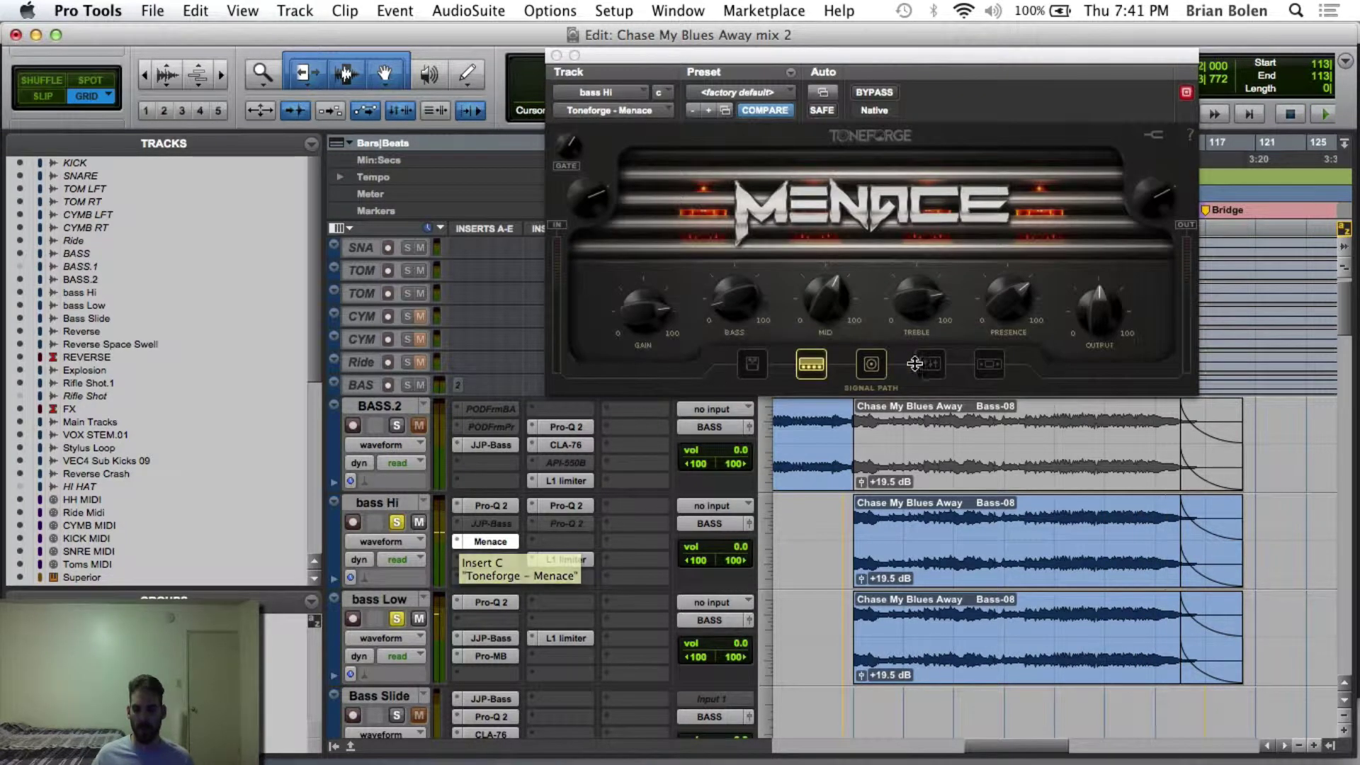
left_click(877, 362)
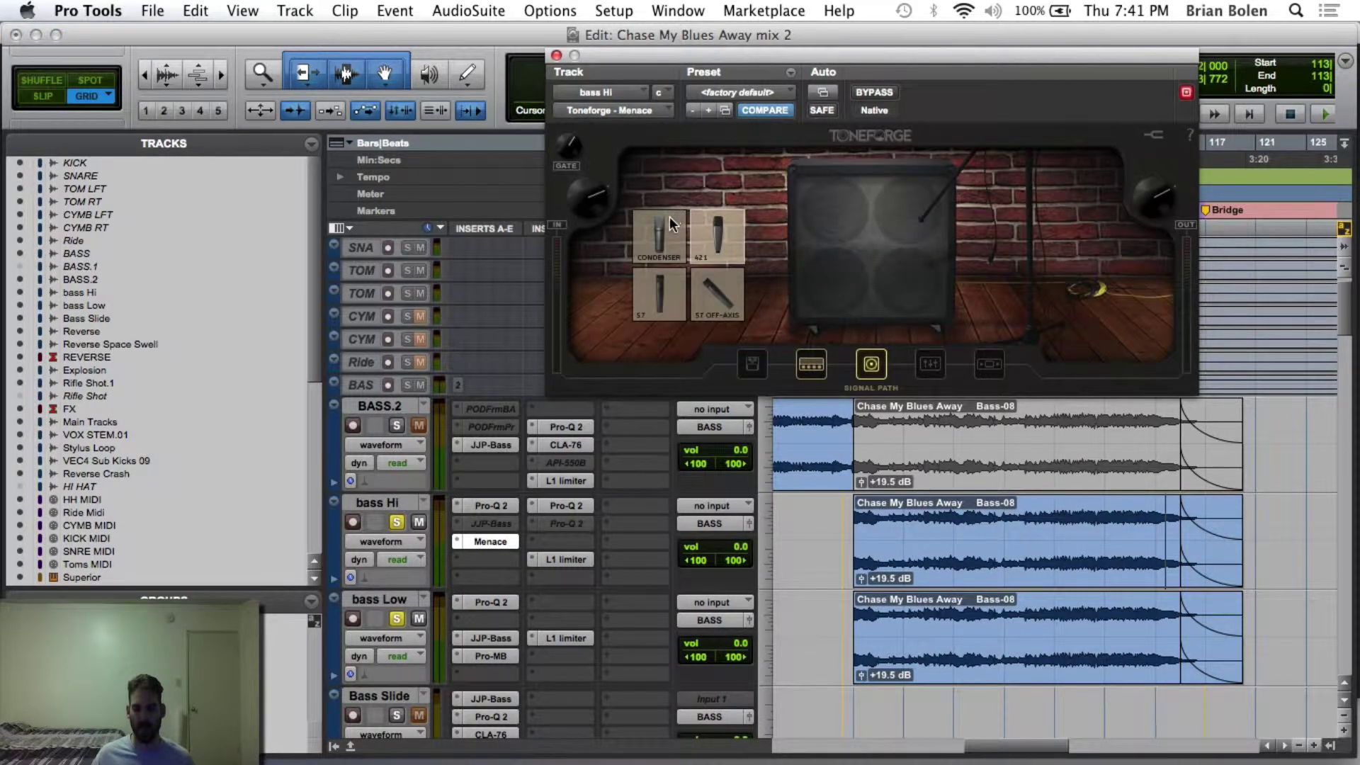
Step: Compare the 57 Off-Axis, 57 and Condenser microphones in Menace during playback from bar 105, returning to the 421
left_click(1102, 521)
key("space")
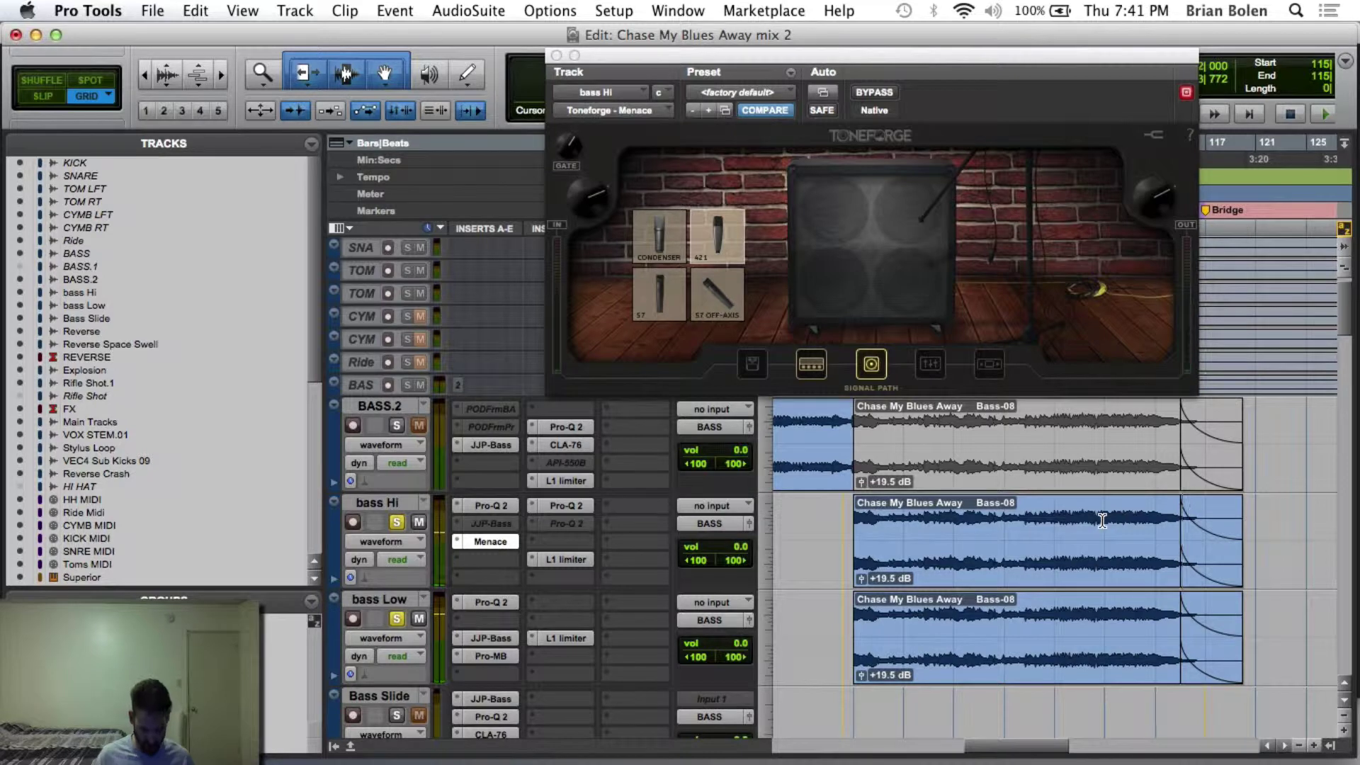
key("space")
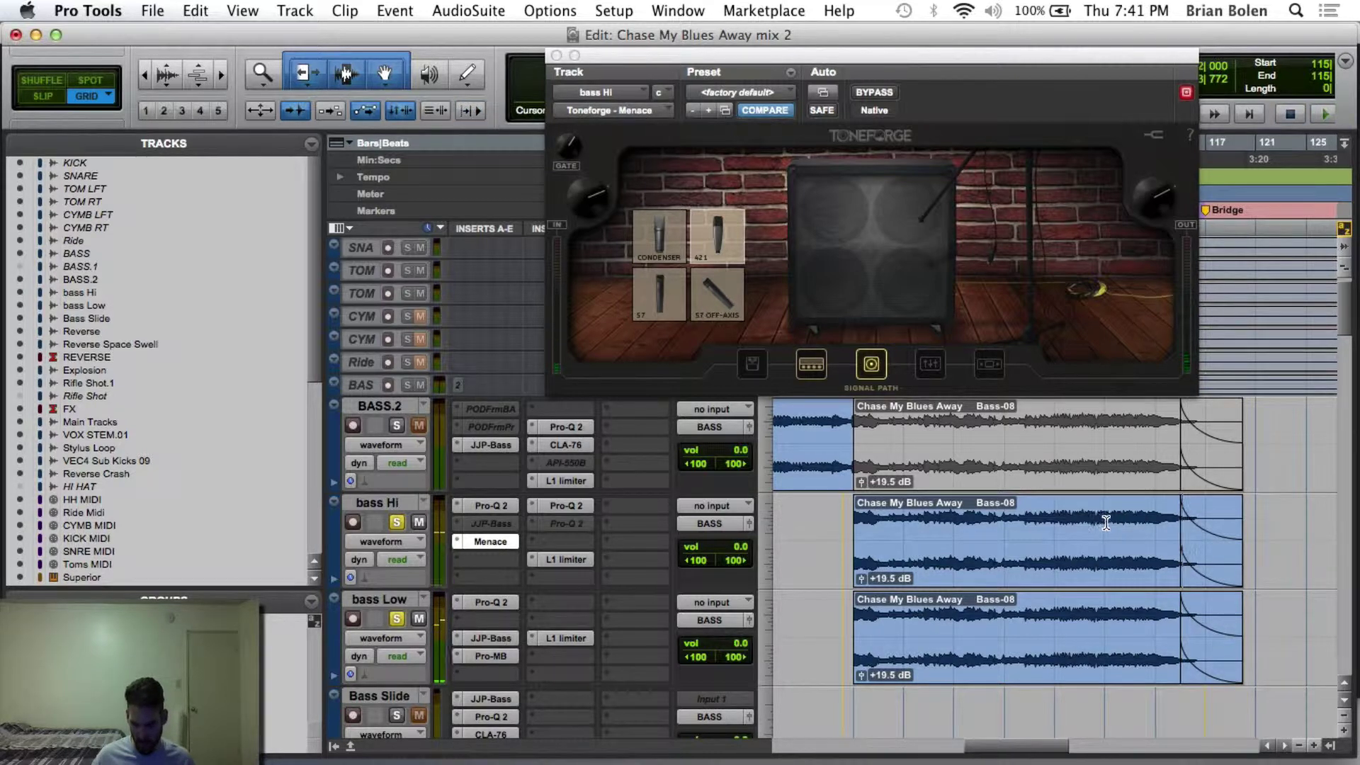
key("space")
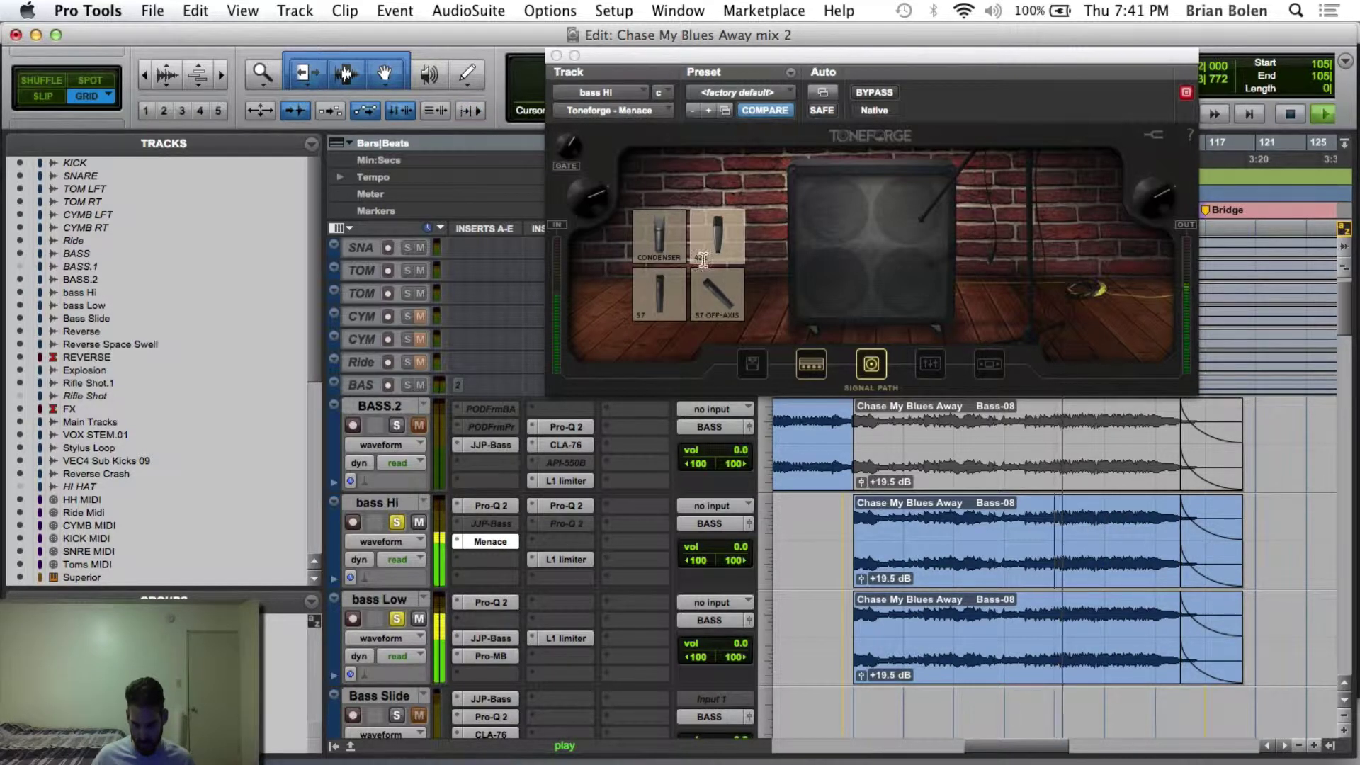
left_click(717, 305)
left_click(660, 300)
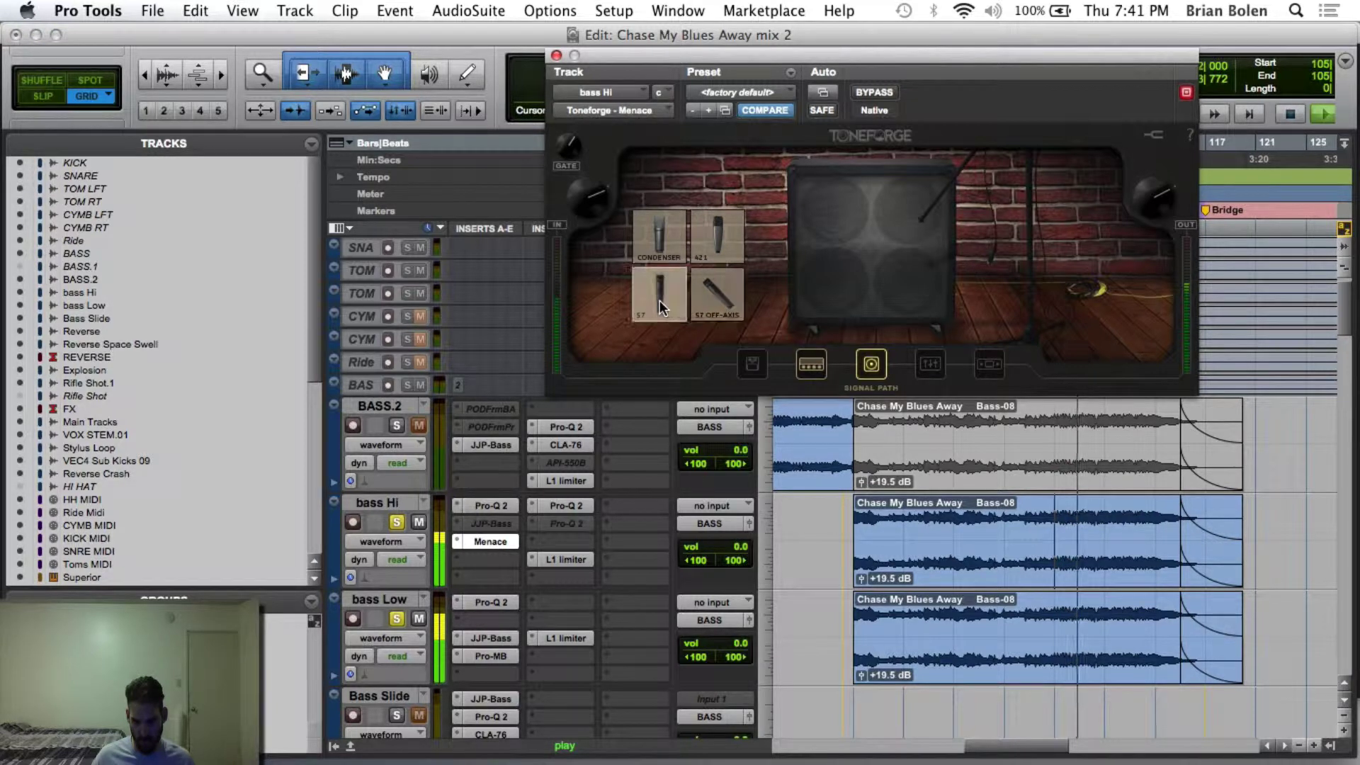
left_click(661, 233)
left_click(716, 238)
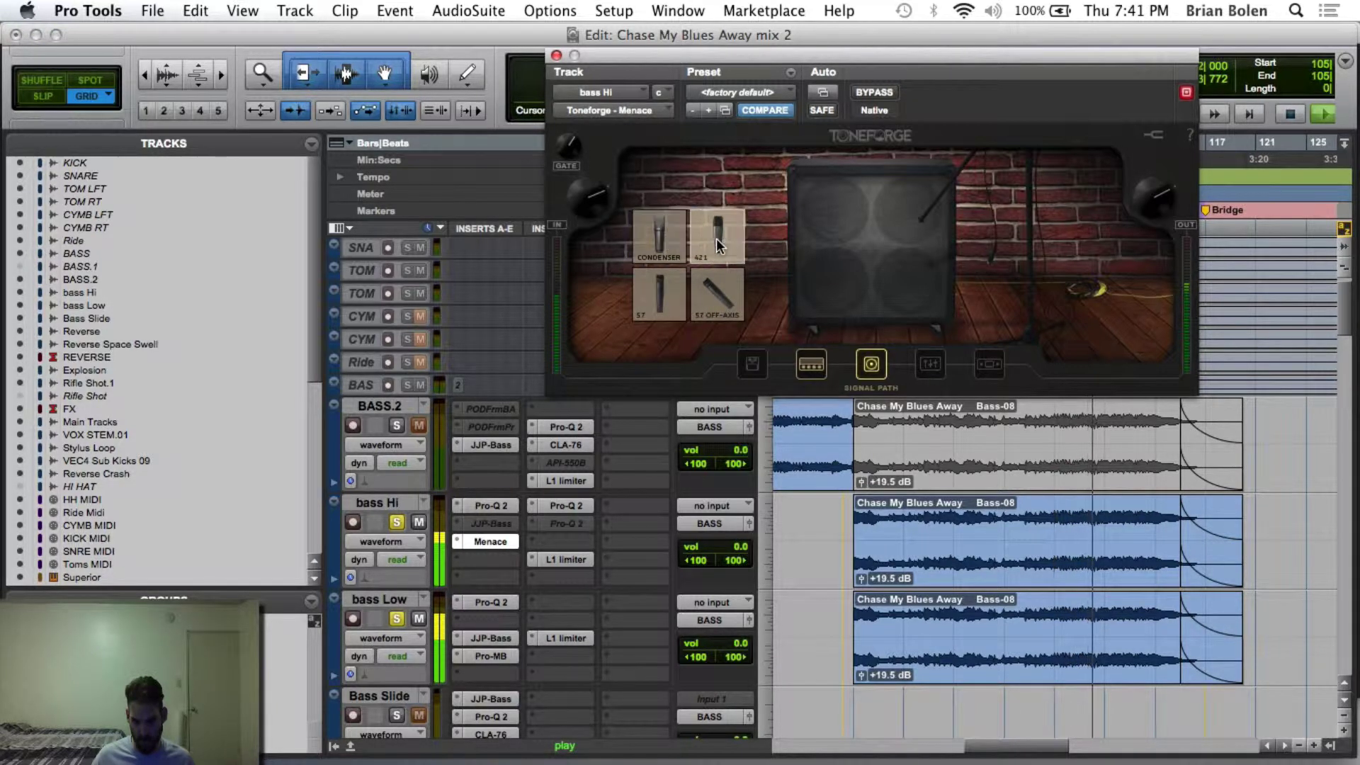
key("space")
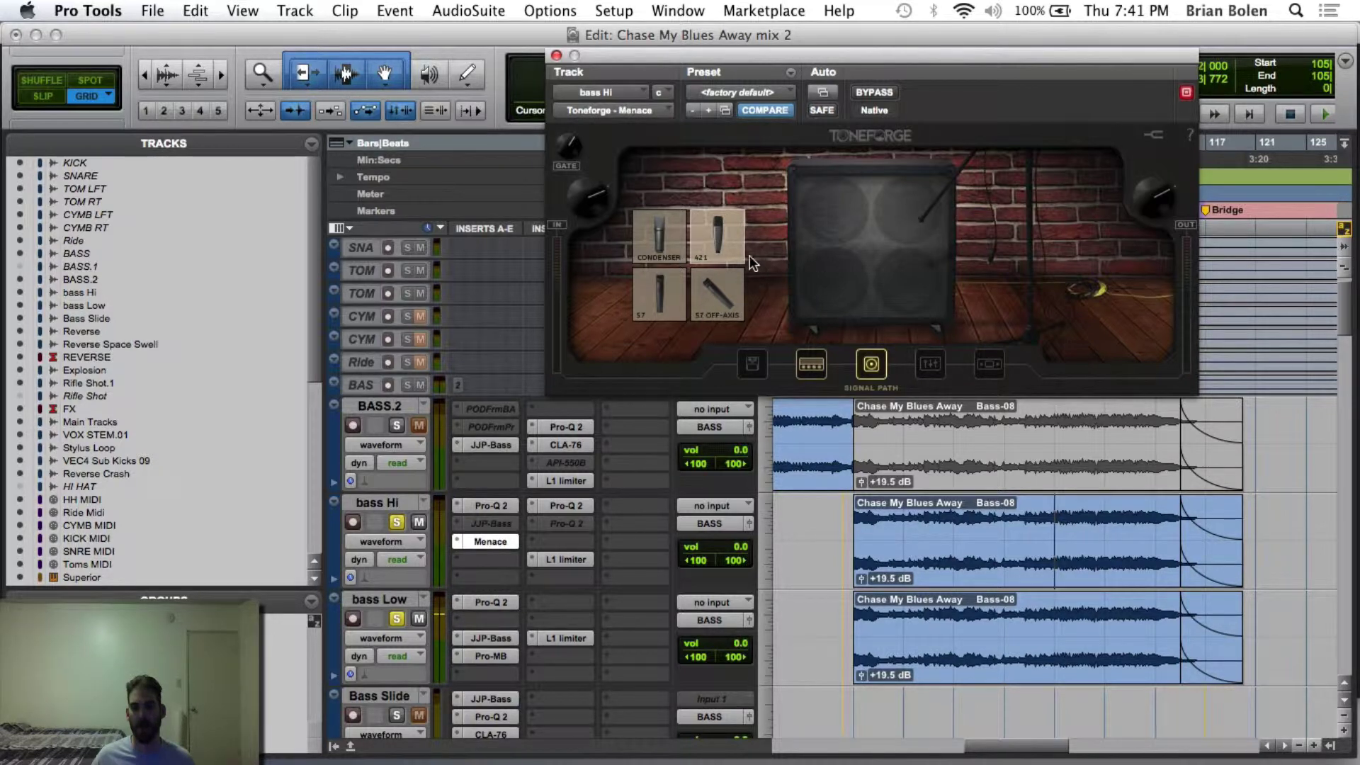
Step: Close the Menace plug-in, save the session, and play the soloed bass Hi and bass Low tracks from bar 105
left_click(556, 55)
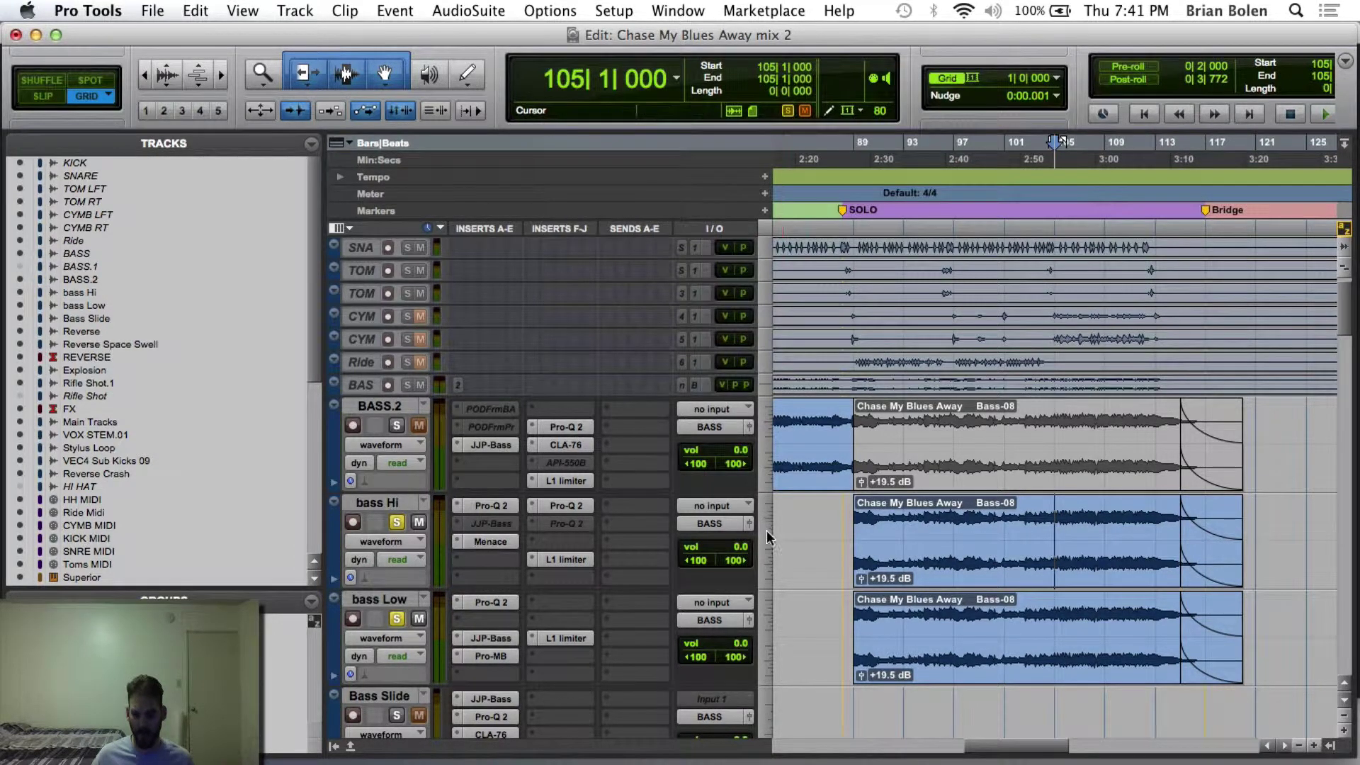
key("super+s")
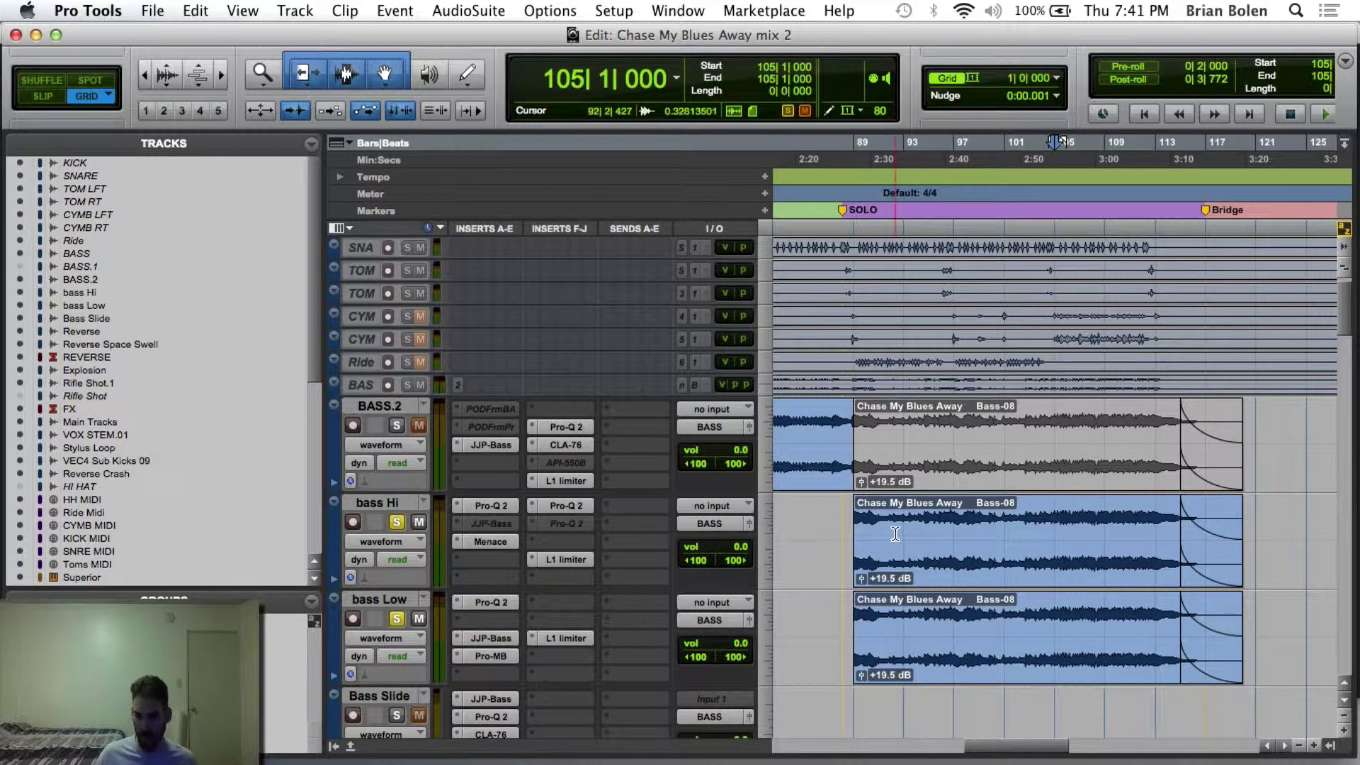
key("space")
key("space")
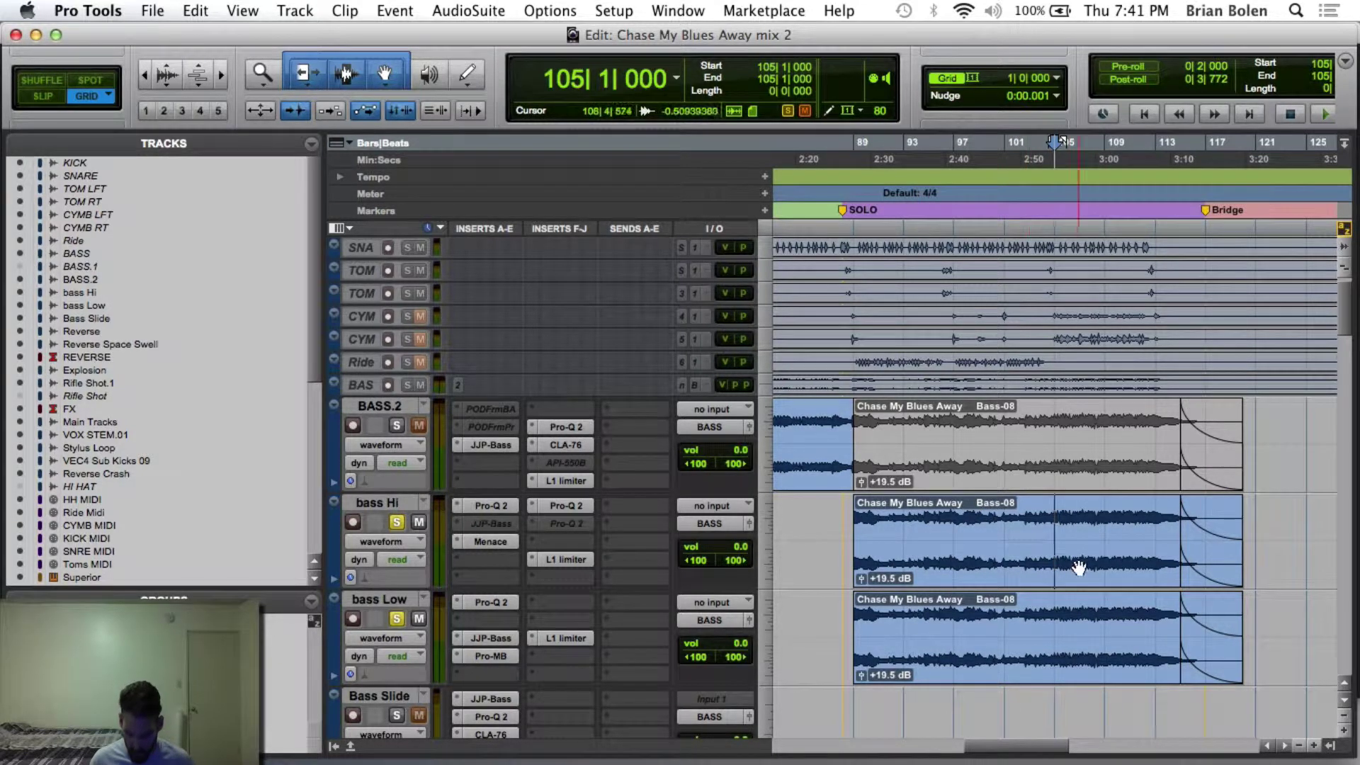
key("space")
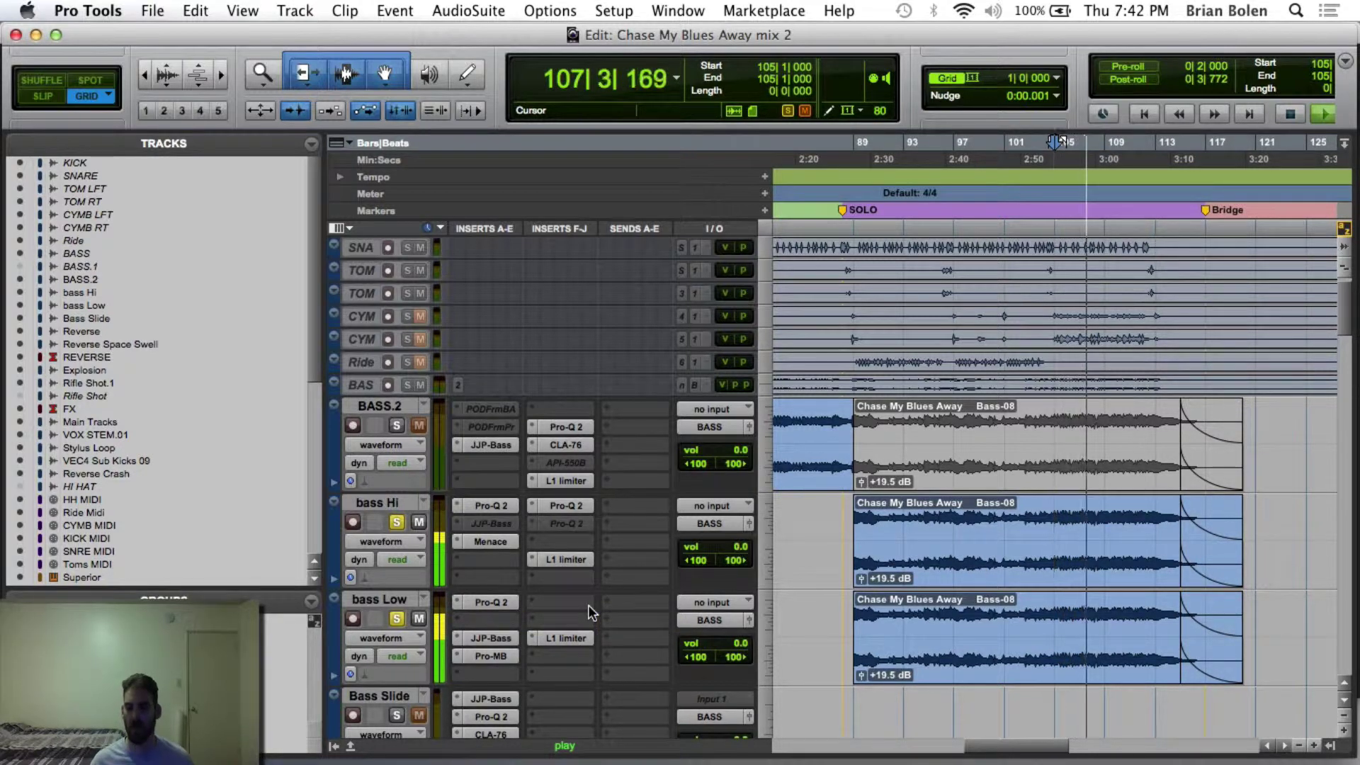
key("space")
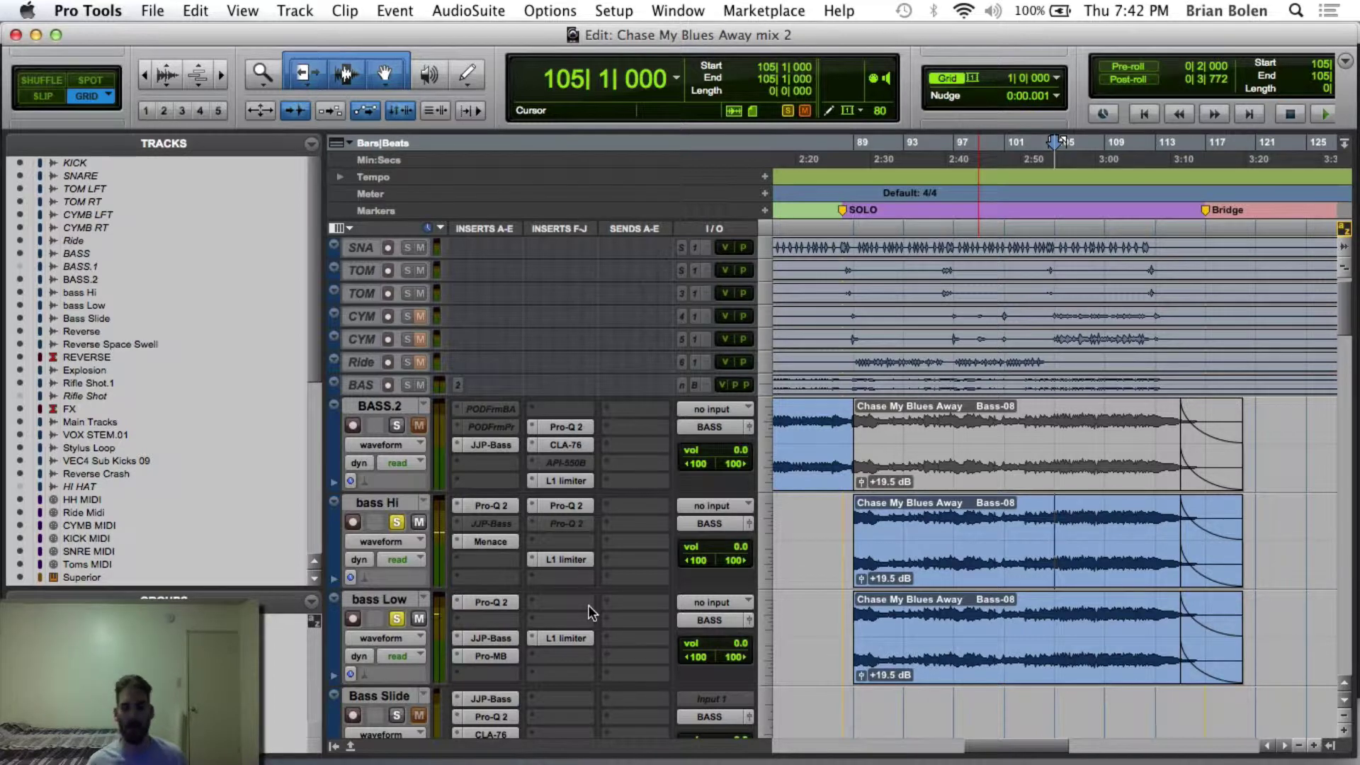
Step: Listen to both bass tracks from bars 105 and 106 with Pro-MB on bass Low temporarily bypassed
left_click(485, 655)
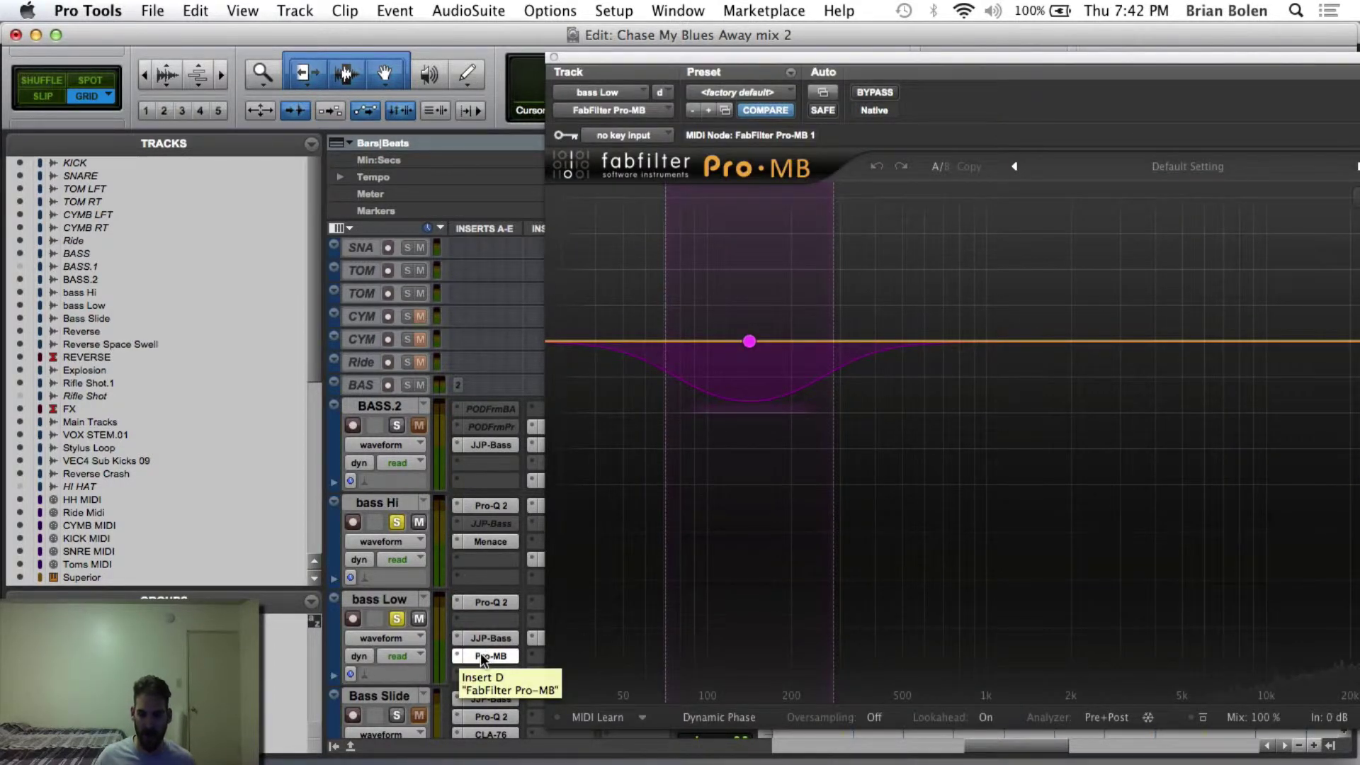
left_click(480, 654)
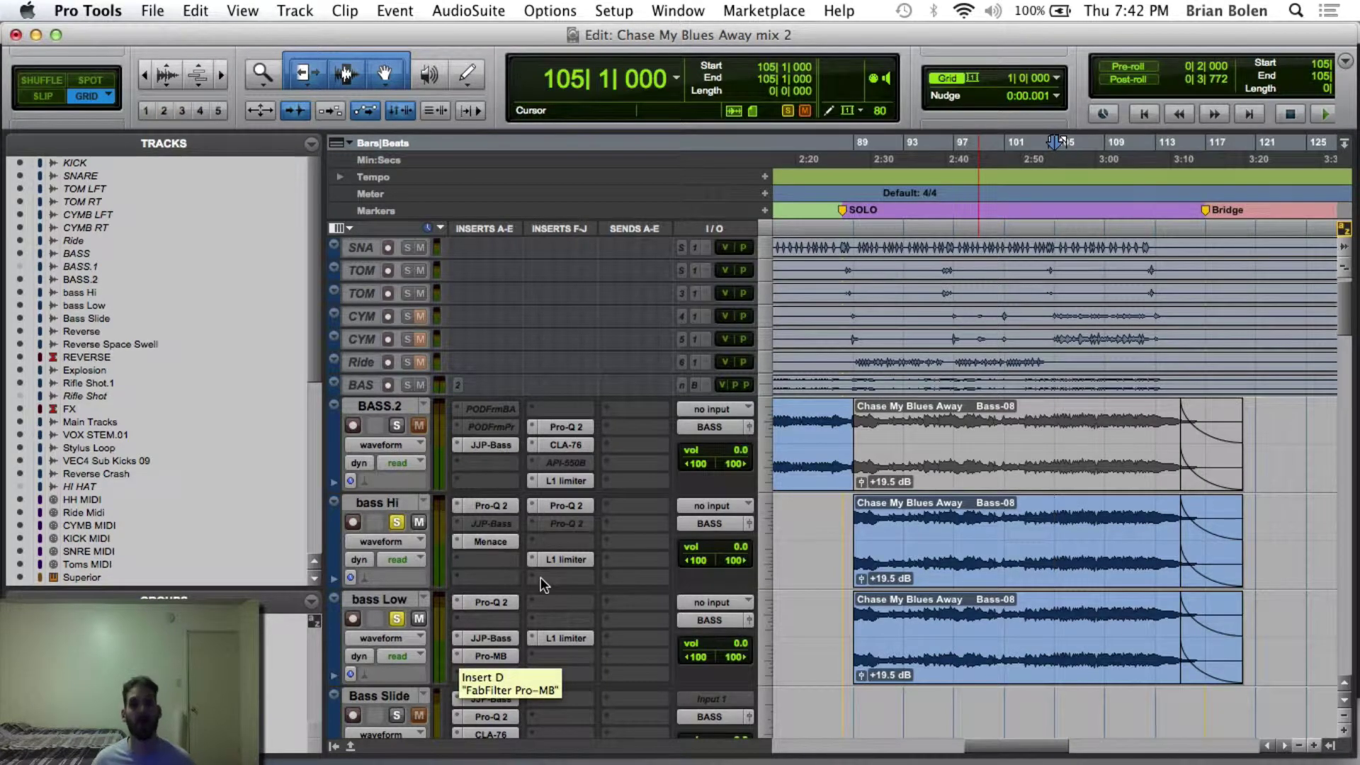
left_click(500, 652, "super")
key("space")
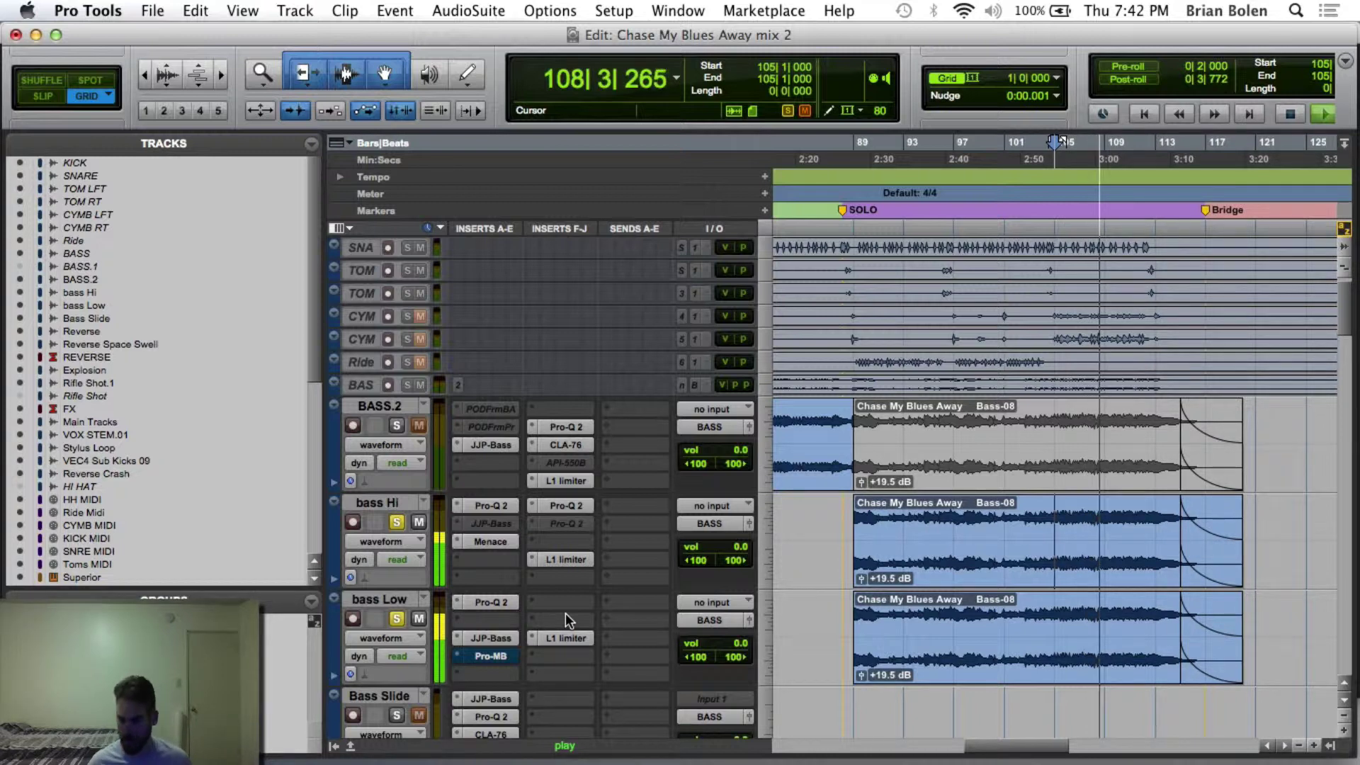
key("space")
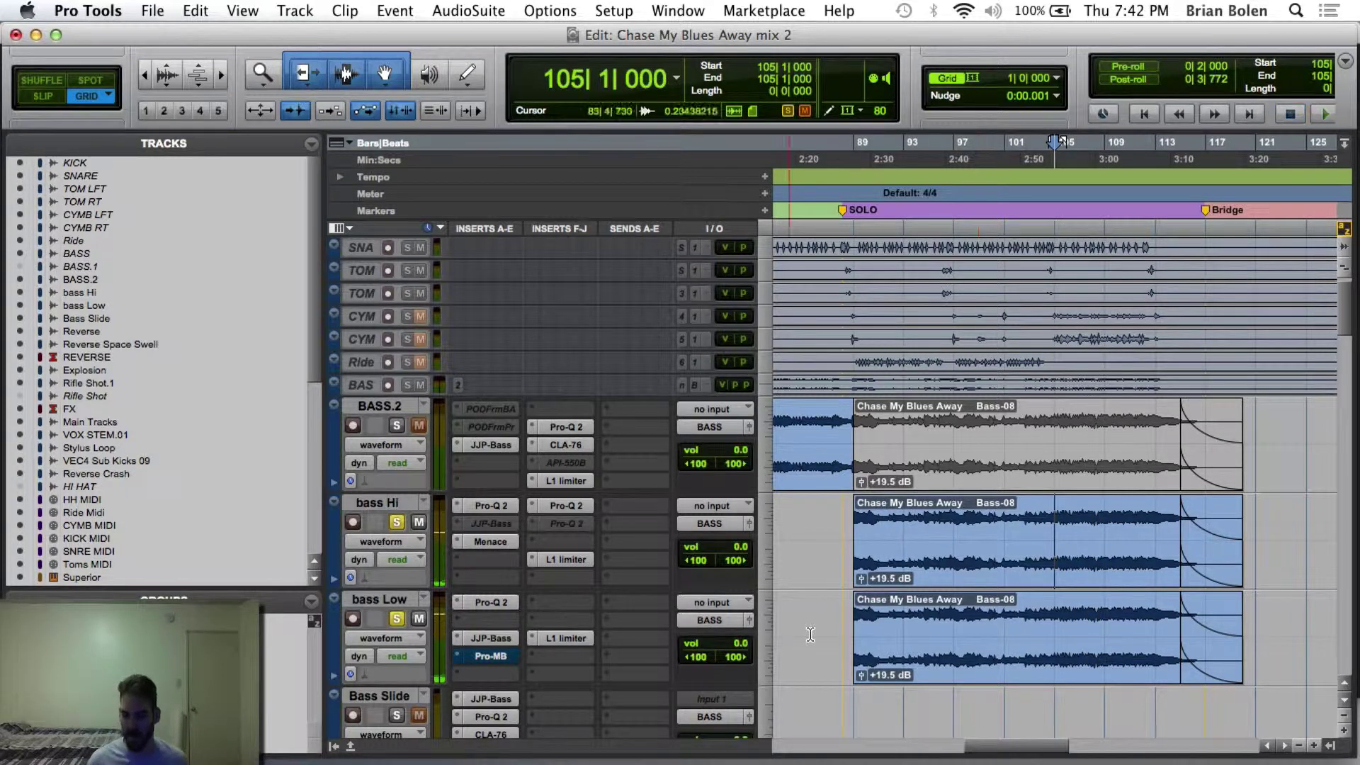
left_click(1066, 616)
key("space")
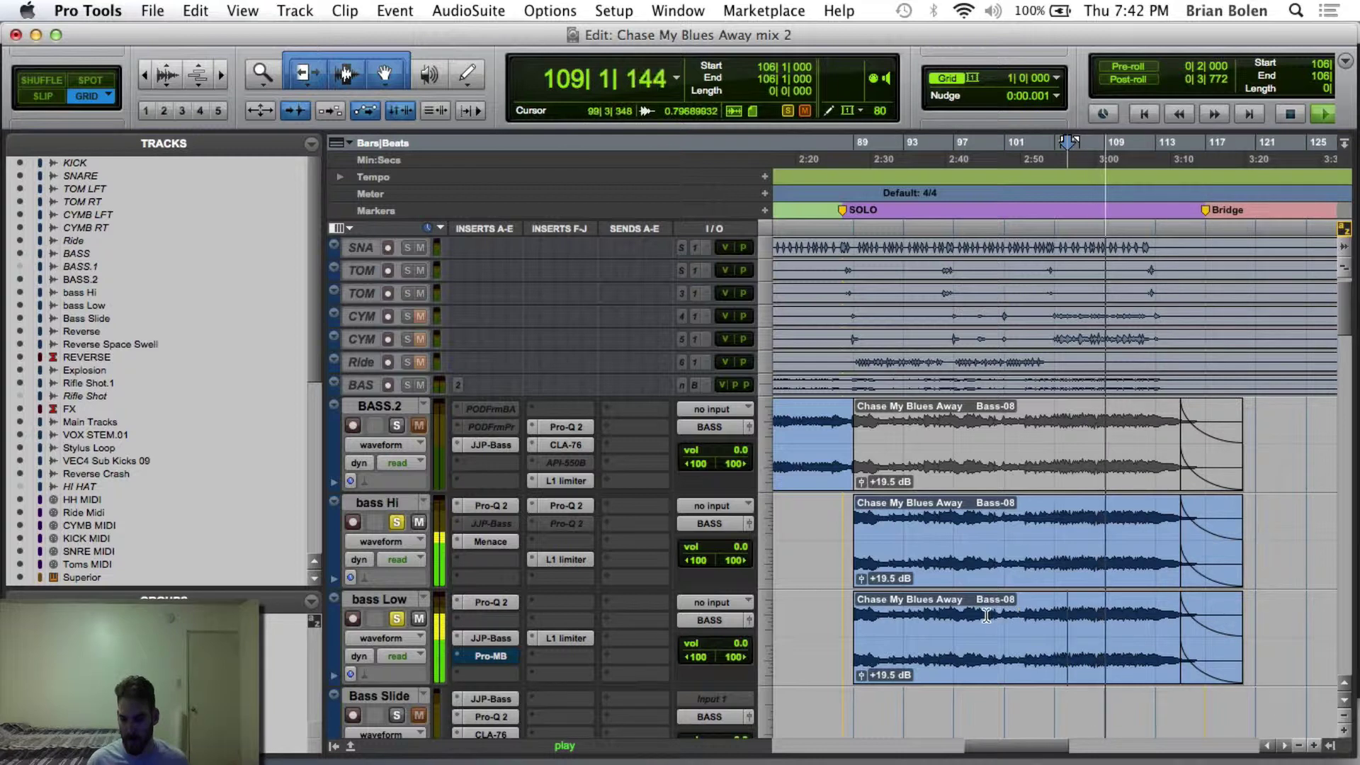
key("space")
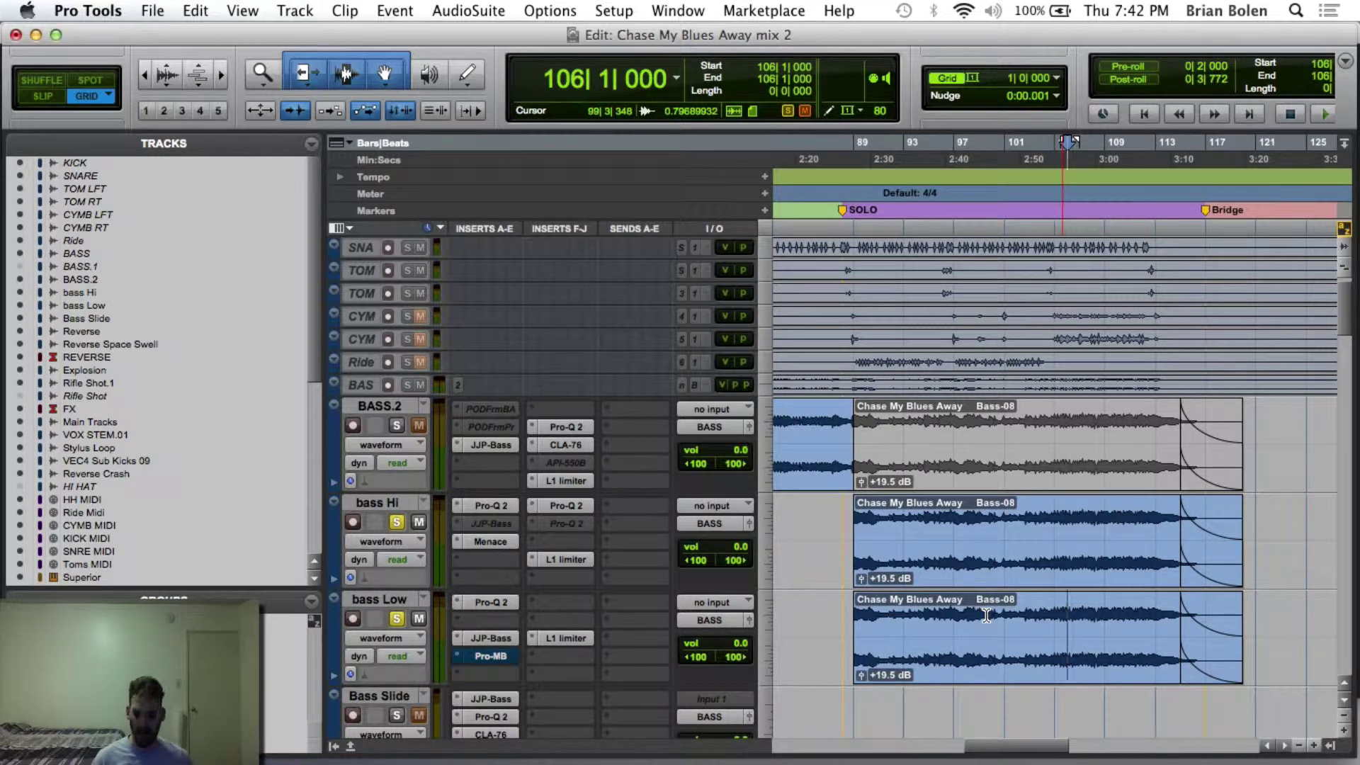
left_click(508, 656)
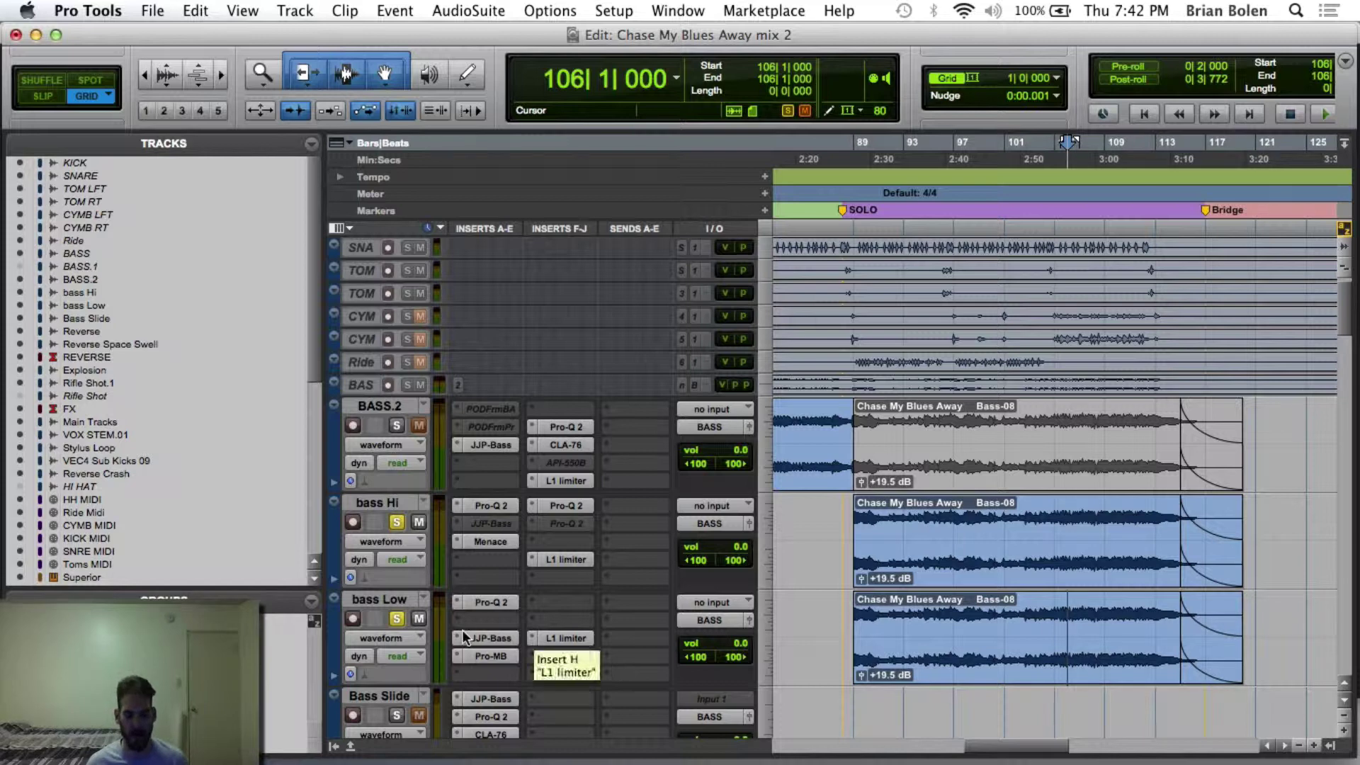
Step: Examine the Pro-MB band and analyzer on bass Low while playing from bar 106
left_click(491, 657)
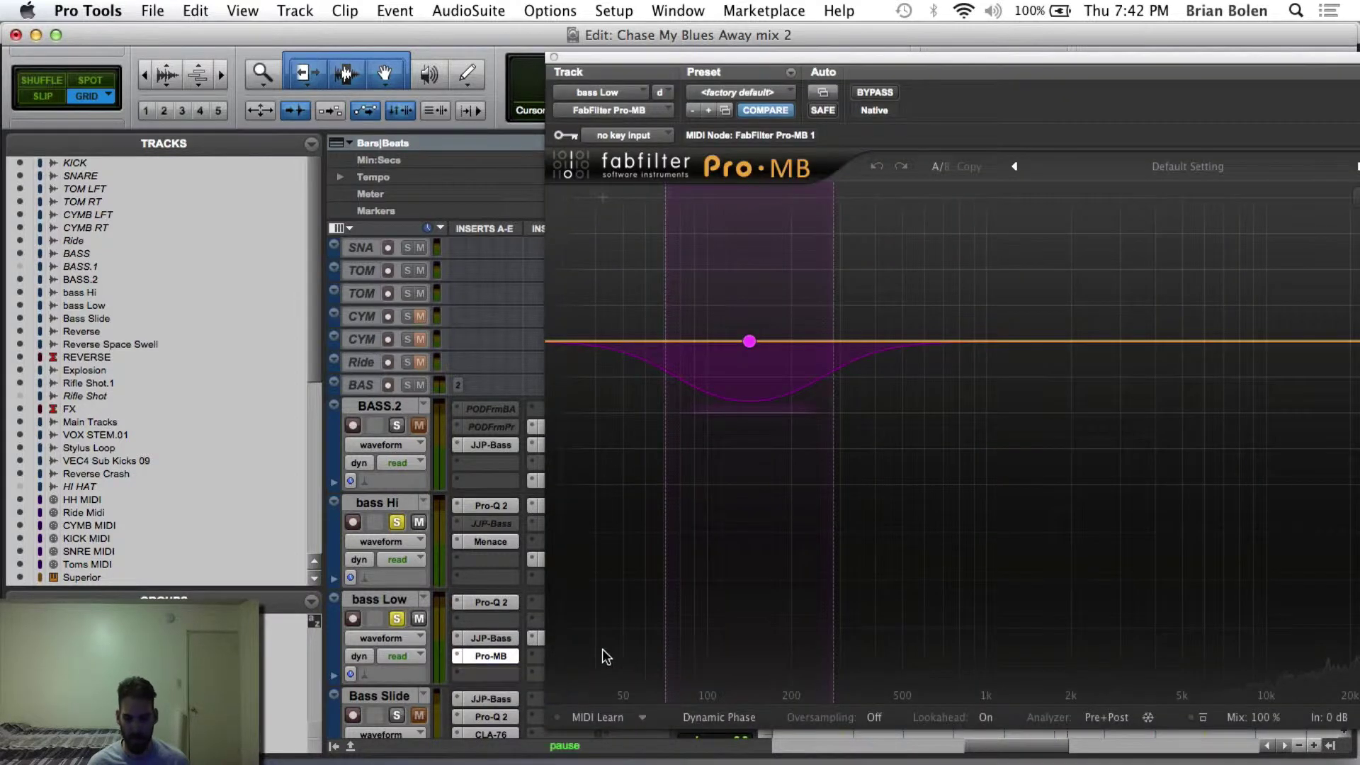
key("space")
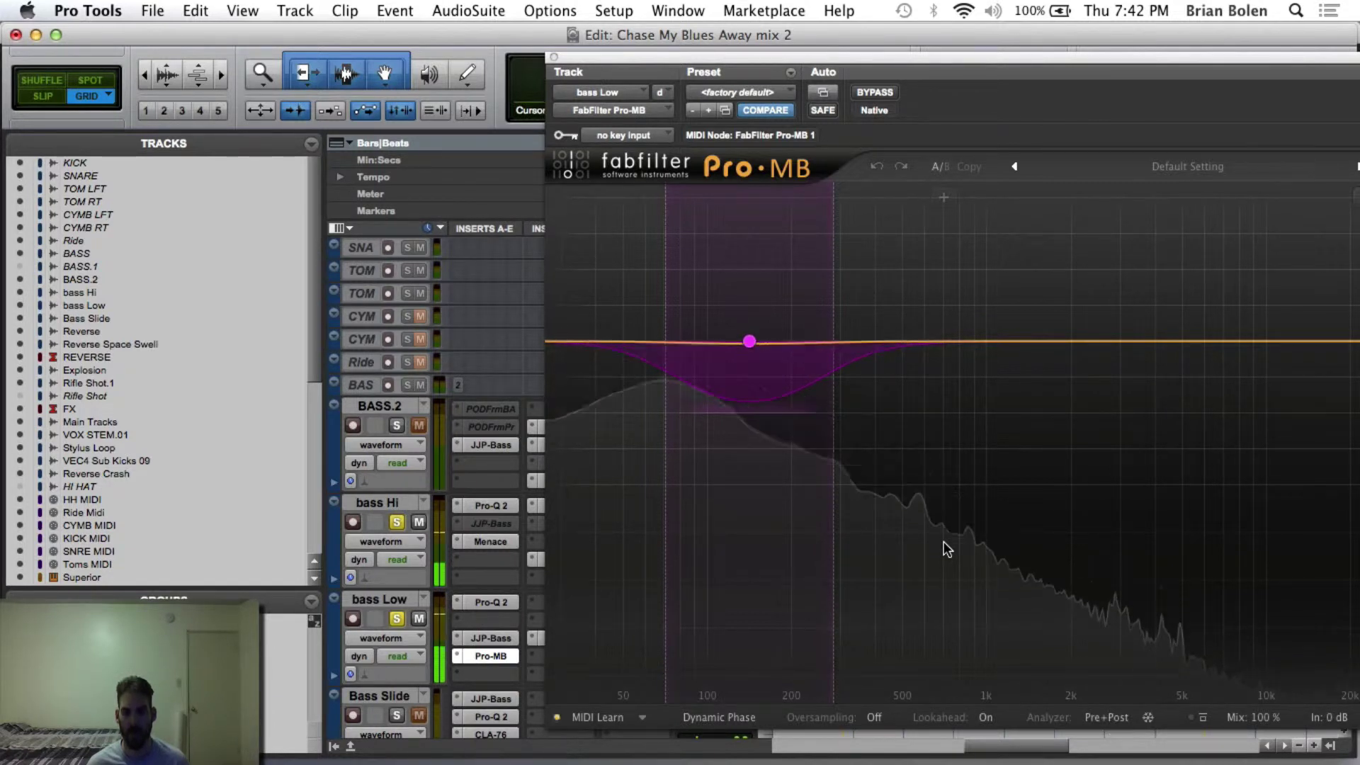
key("space")
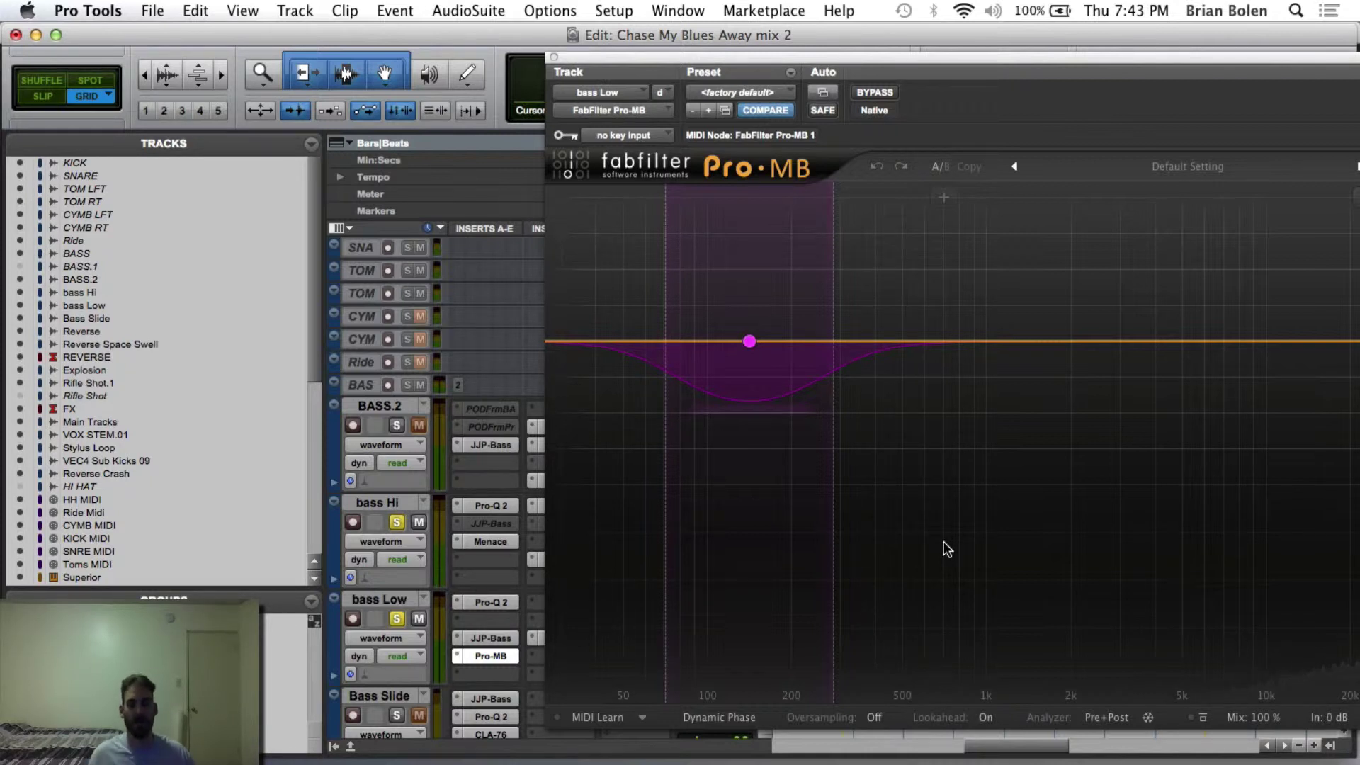
left_click(504, 655)
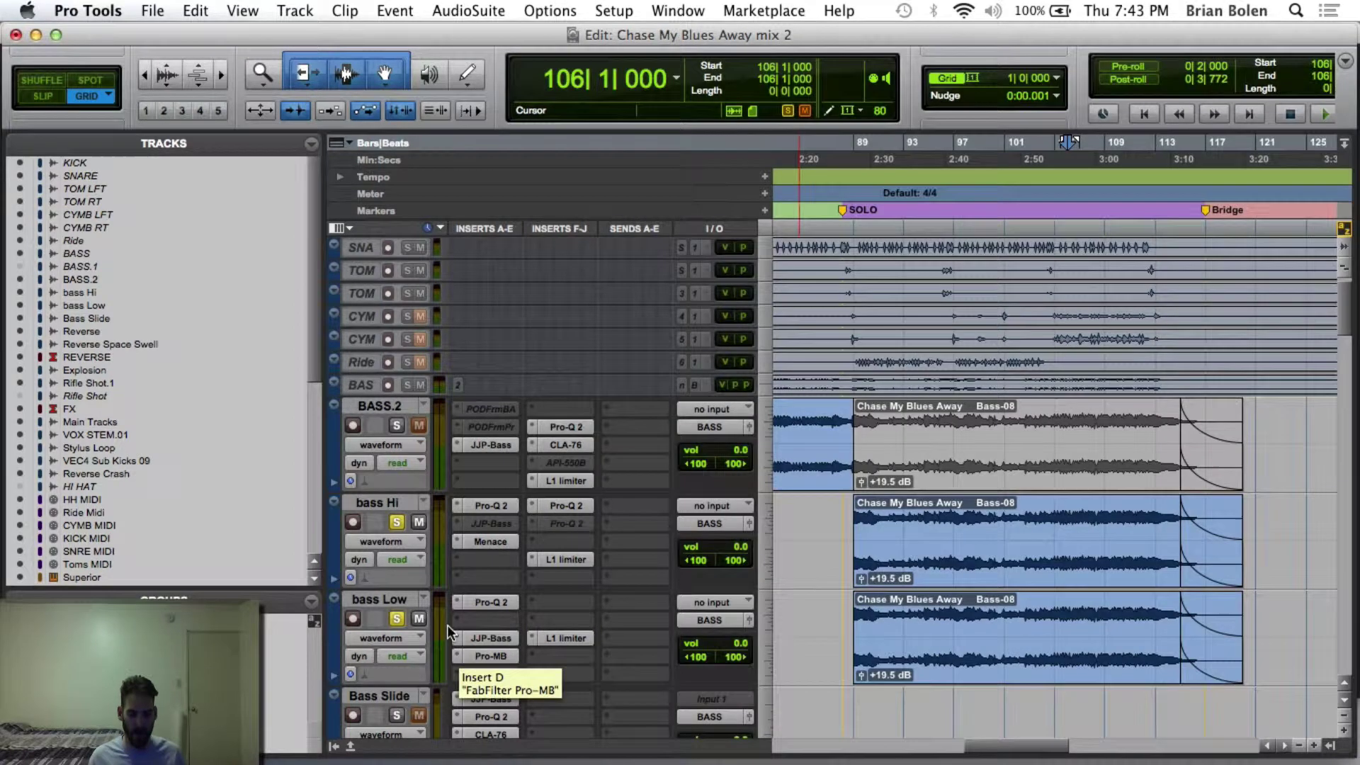
Step: Clear the solos on bass Hi and bass Low and play the full mix from bar 106
left_click(396, 619, "alt")
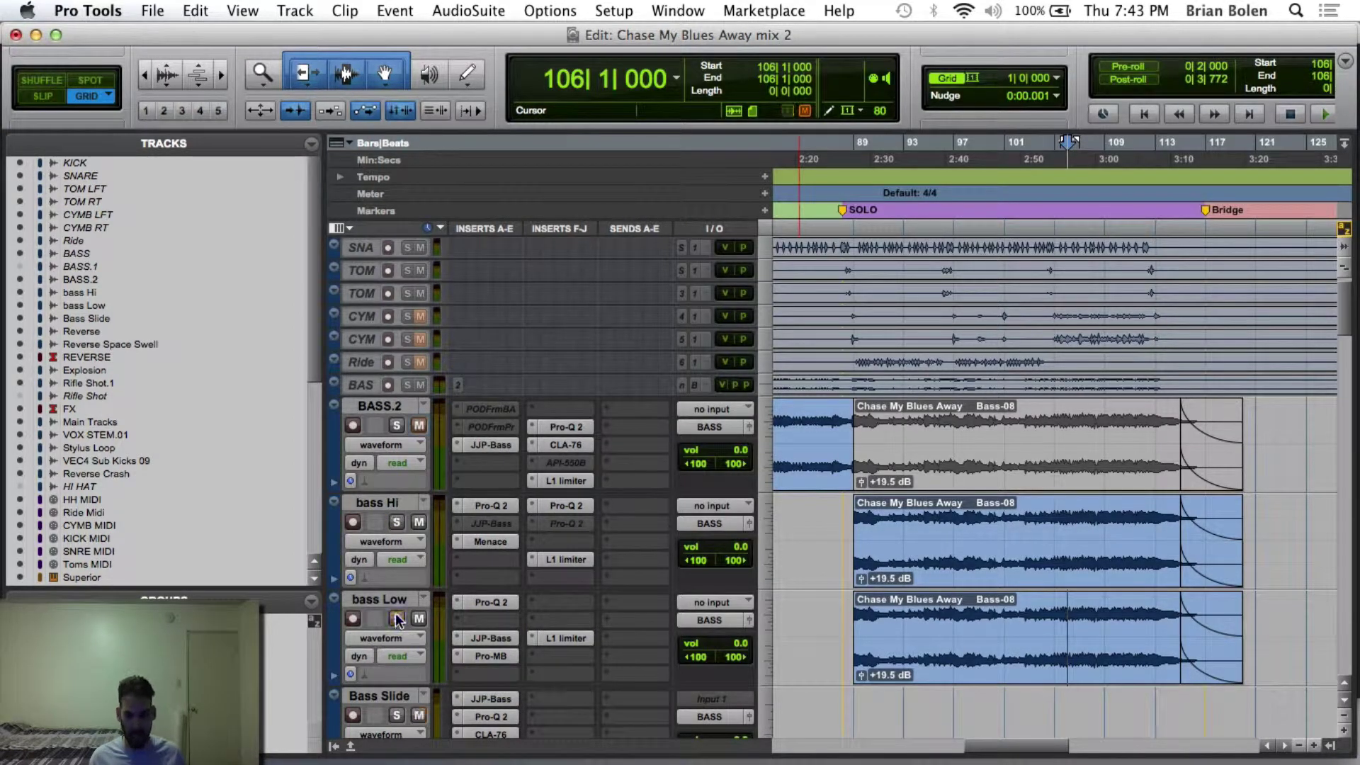
key("space")
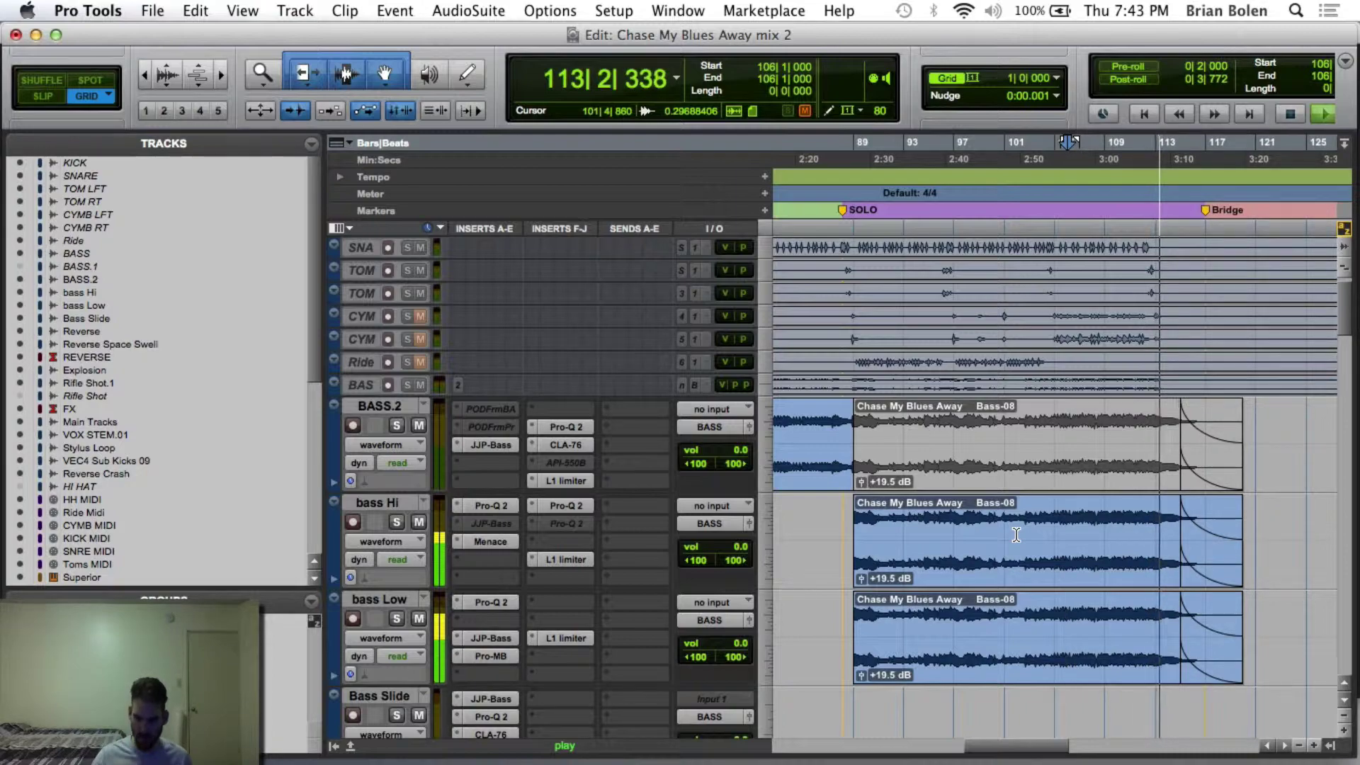
key("space")
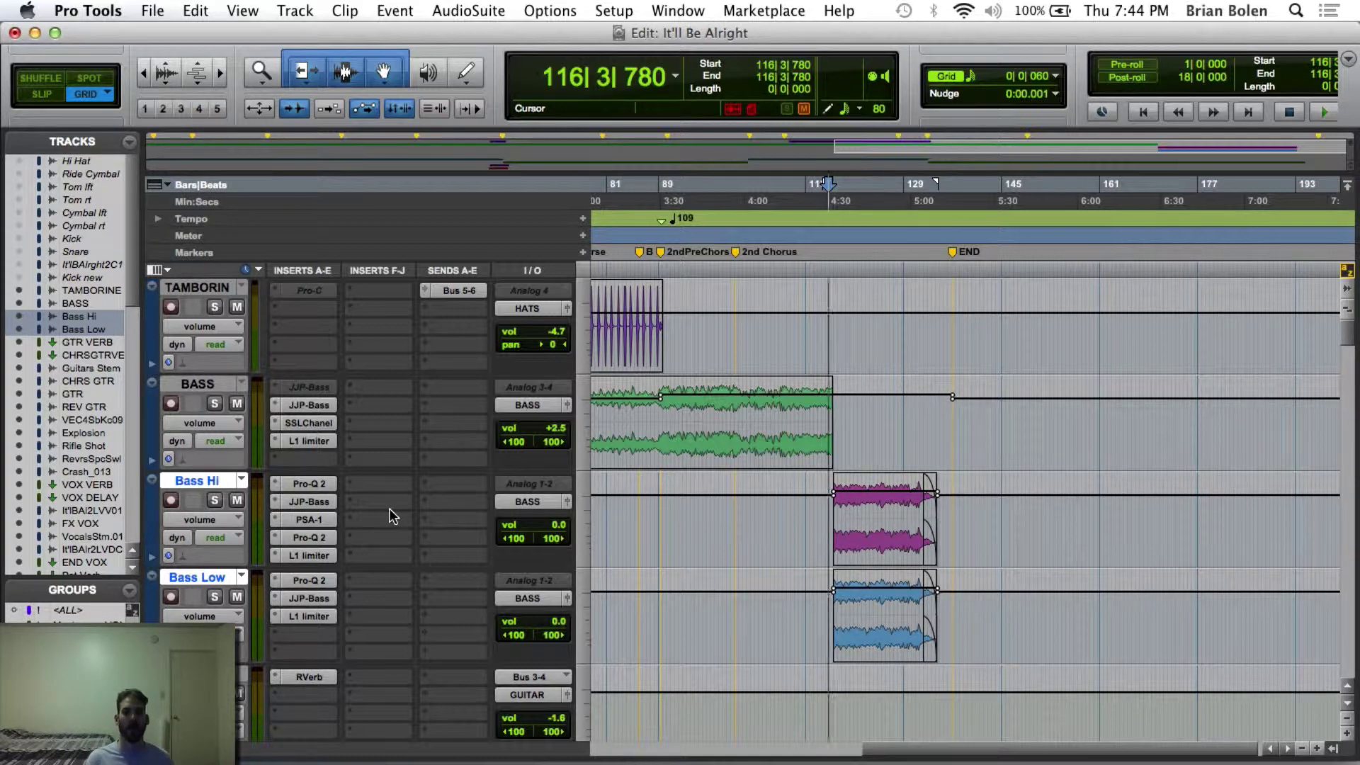
Step: In the It'll Be Alright session, create an Edit and Mix group named Bass Hi Low from the Bass Hi and Bass Low tracks
key("super+g")
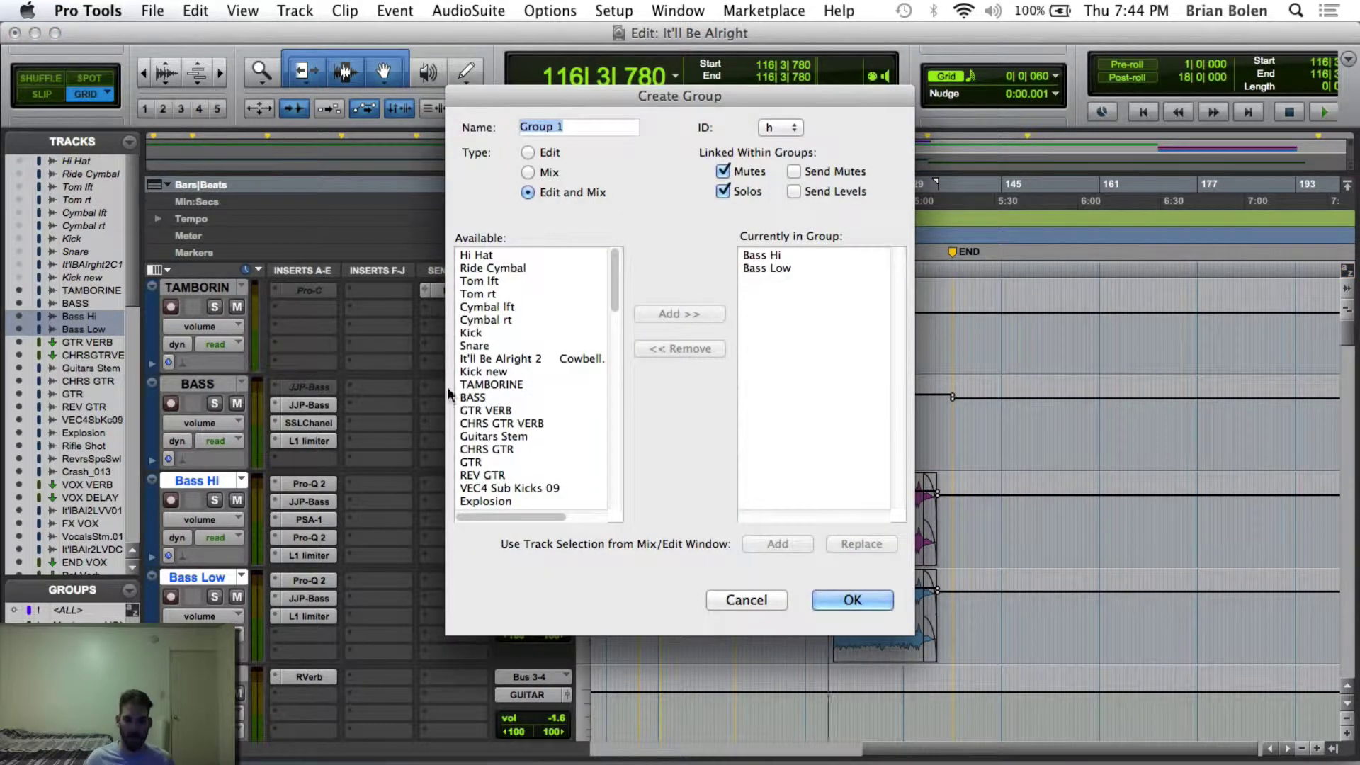
left_click(769, 602)
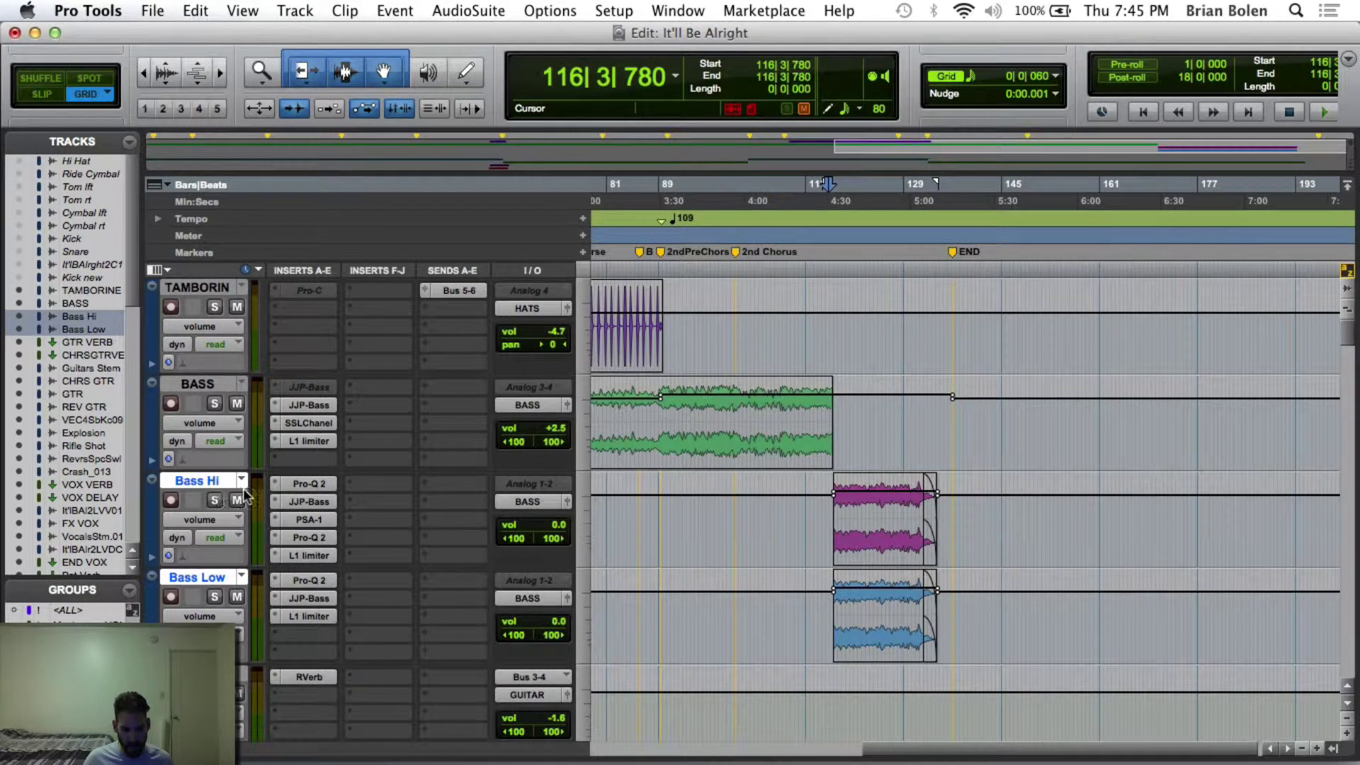
left_click(213, 488)
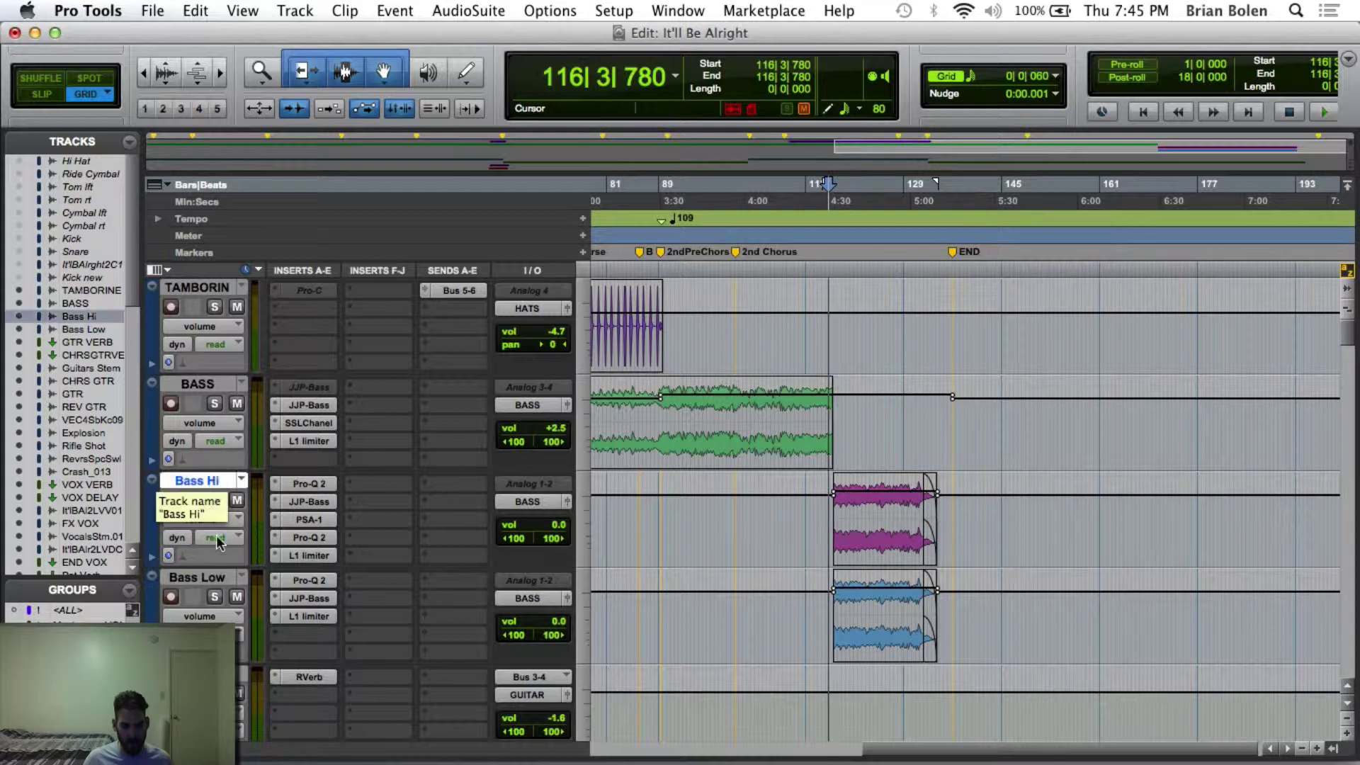
left_click(218, 582, "shift")
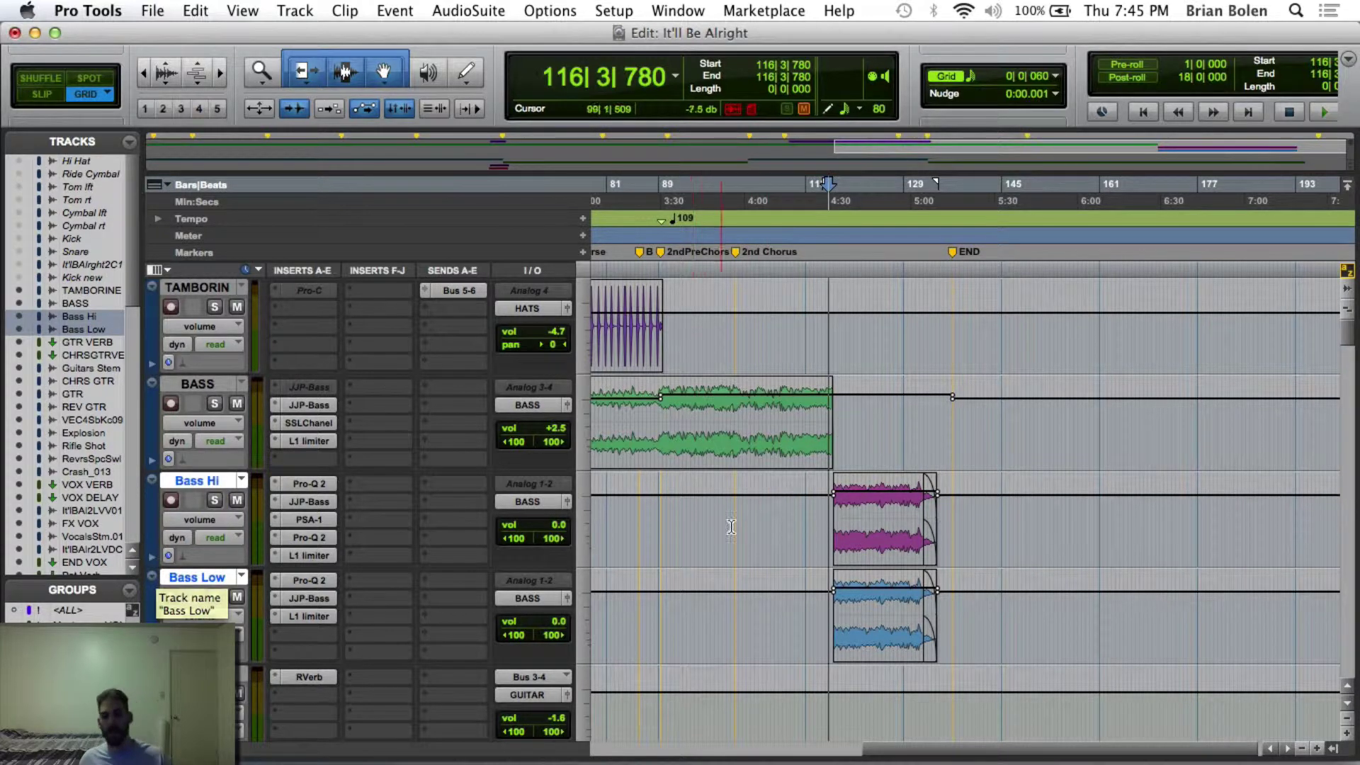
scroll(691, 473, "down", 3)
scroll(691, 473, "up", 3)
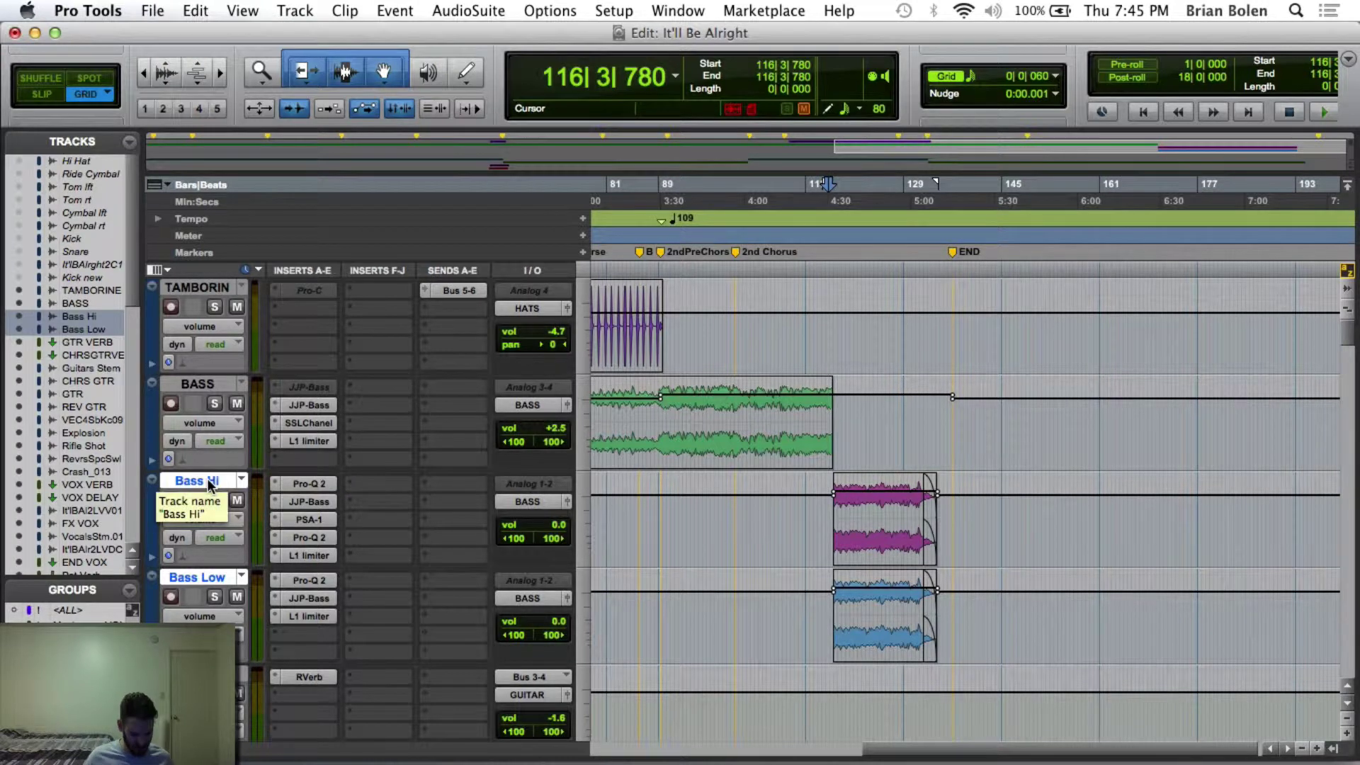
key("super+g")
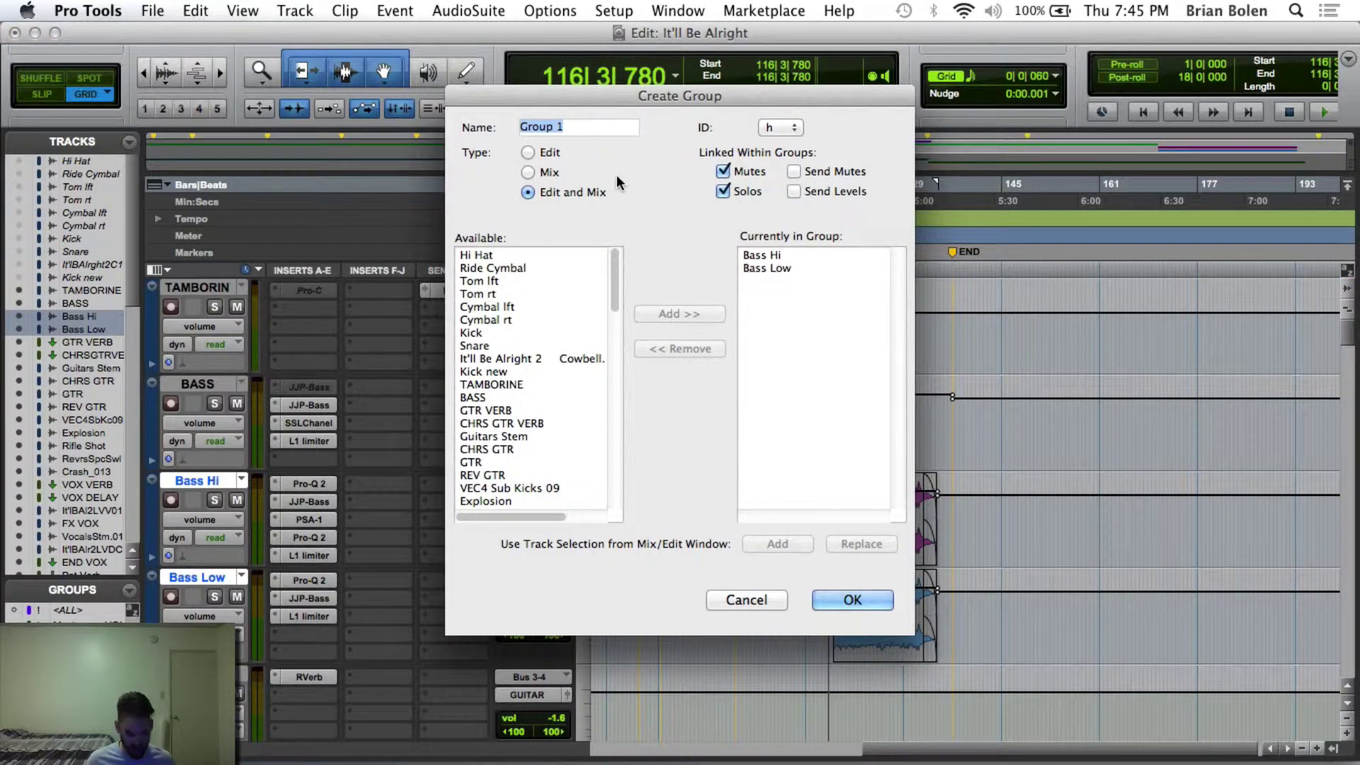
type("Bass Hi")
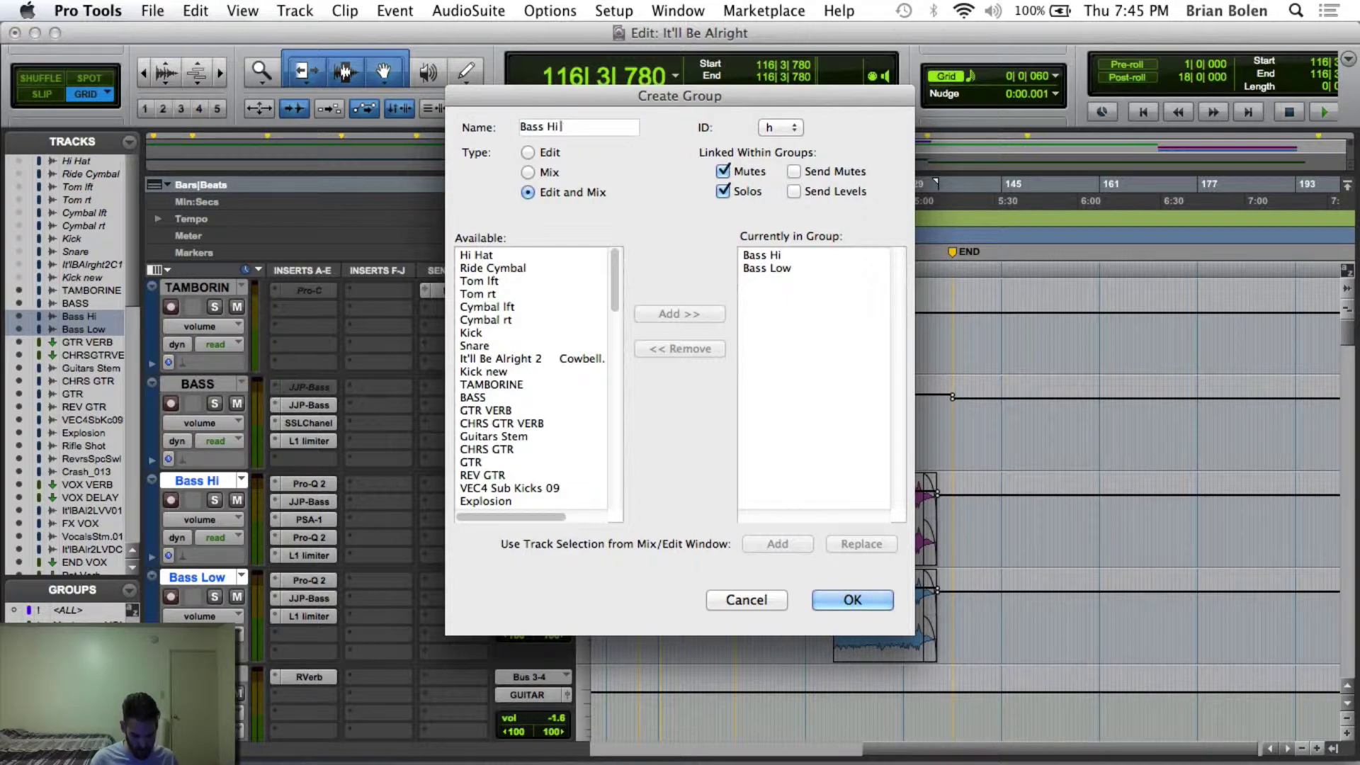
type(" Low")
key("Return")
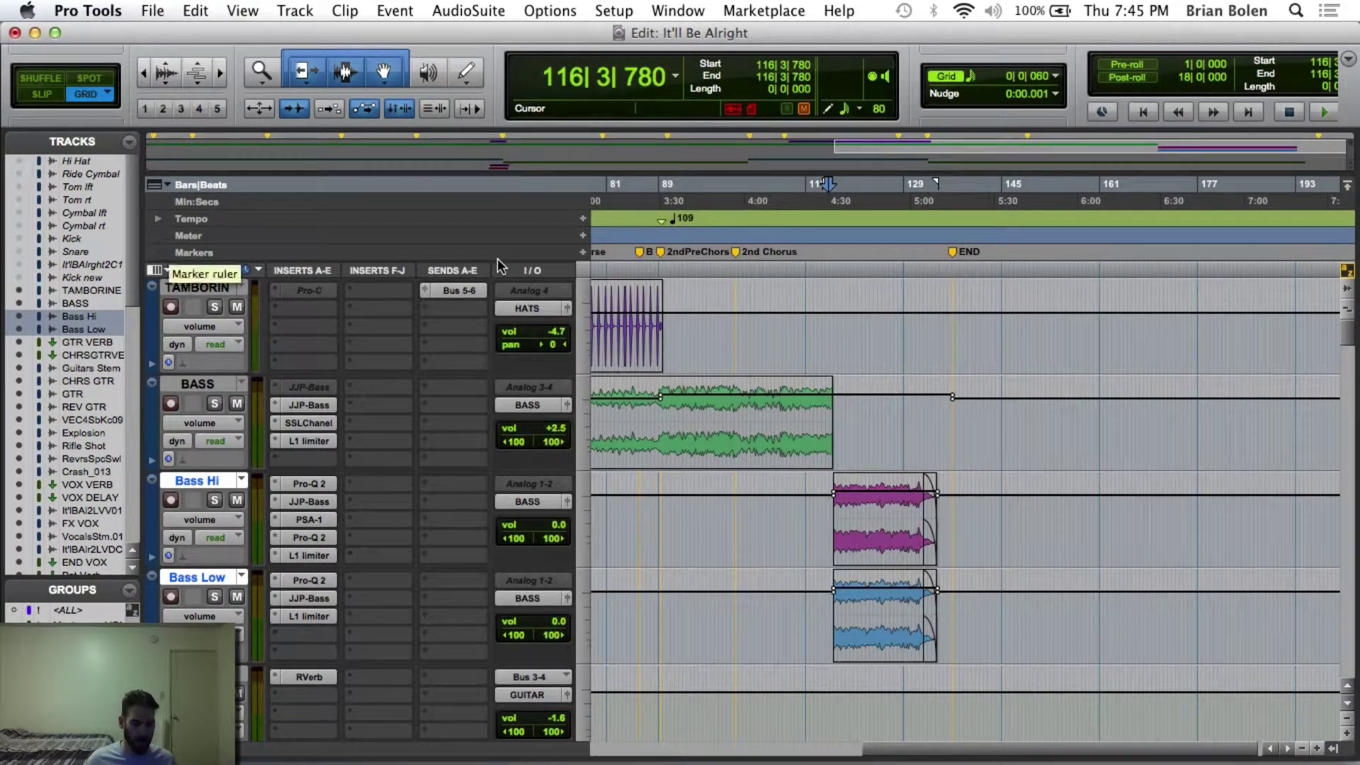
Step: Mute the grouped bass tracks through Bass Hi and toggle their solo to test the link
left_click(238, 502)
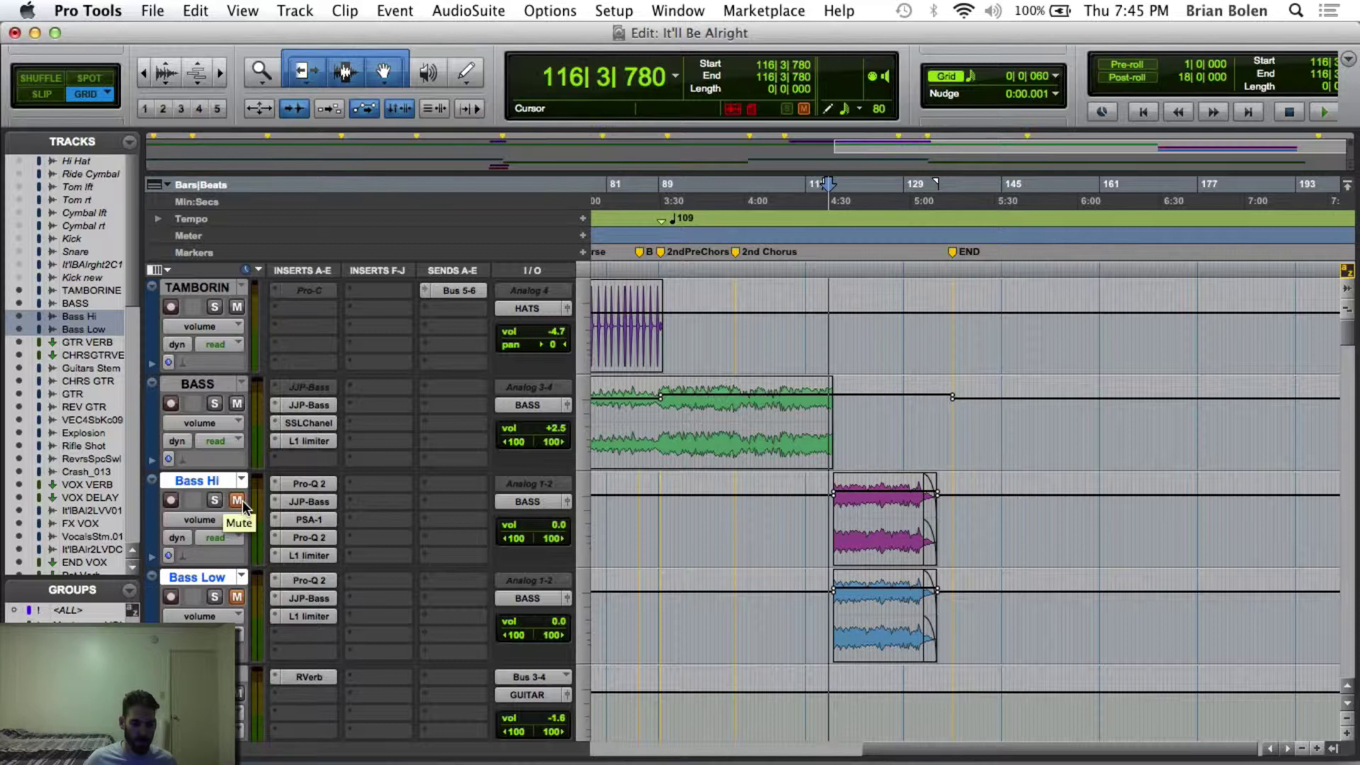
left_click(213, 501)
left_click(213, 501)
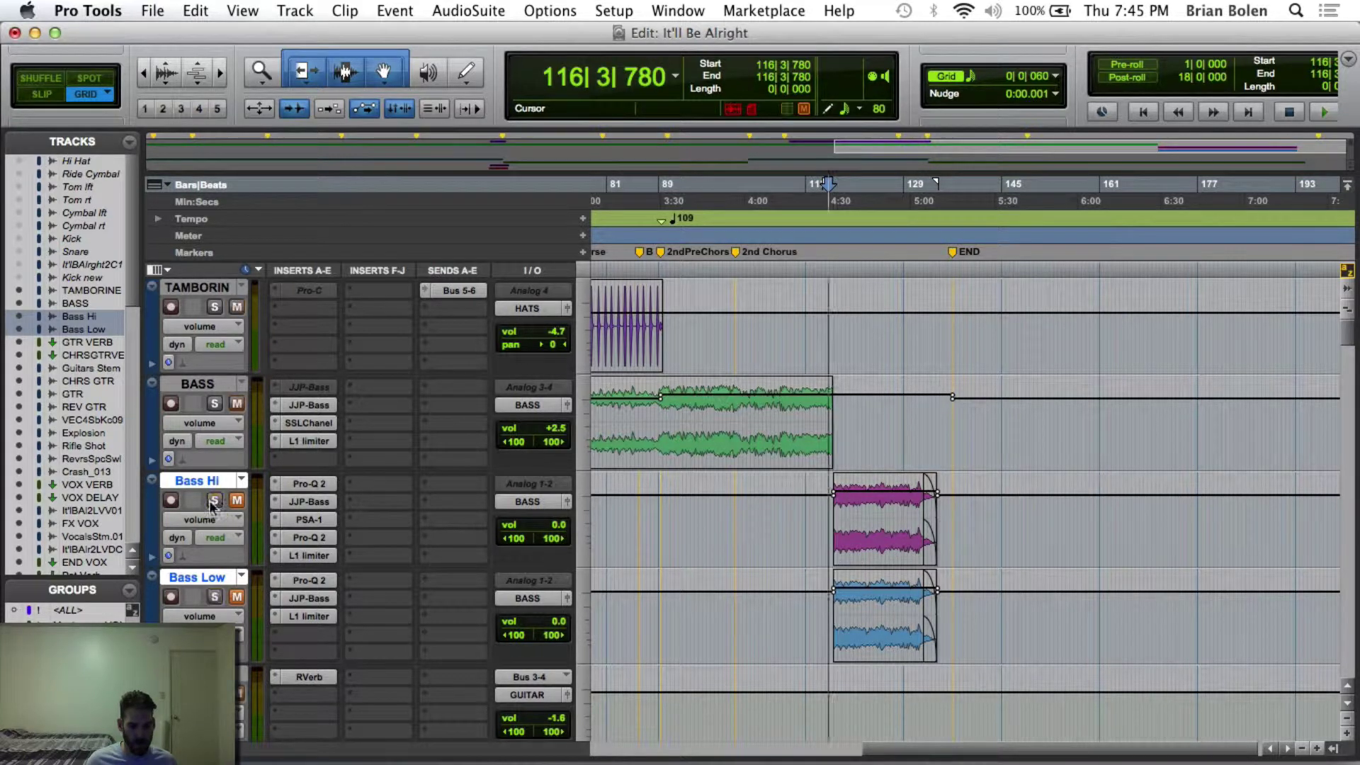
Step: Switch the grouped Bass Hi and Bass Low tracks from volume automation to waveform view
key("super+s")
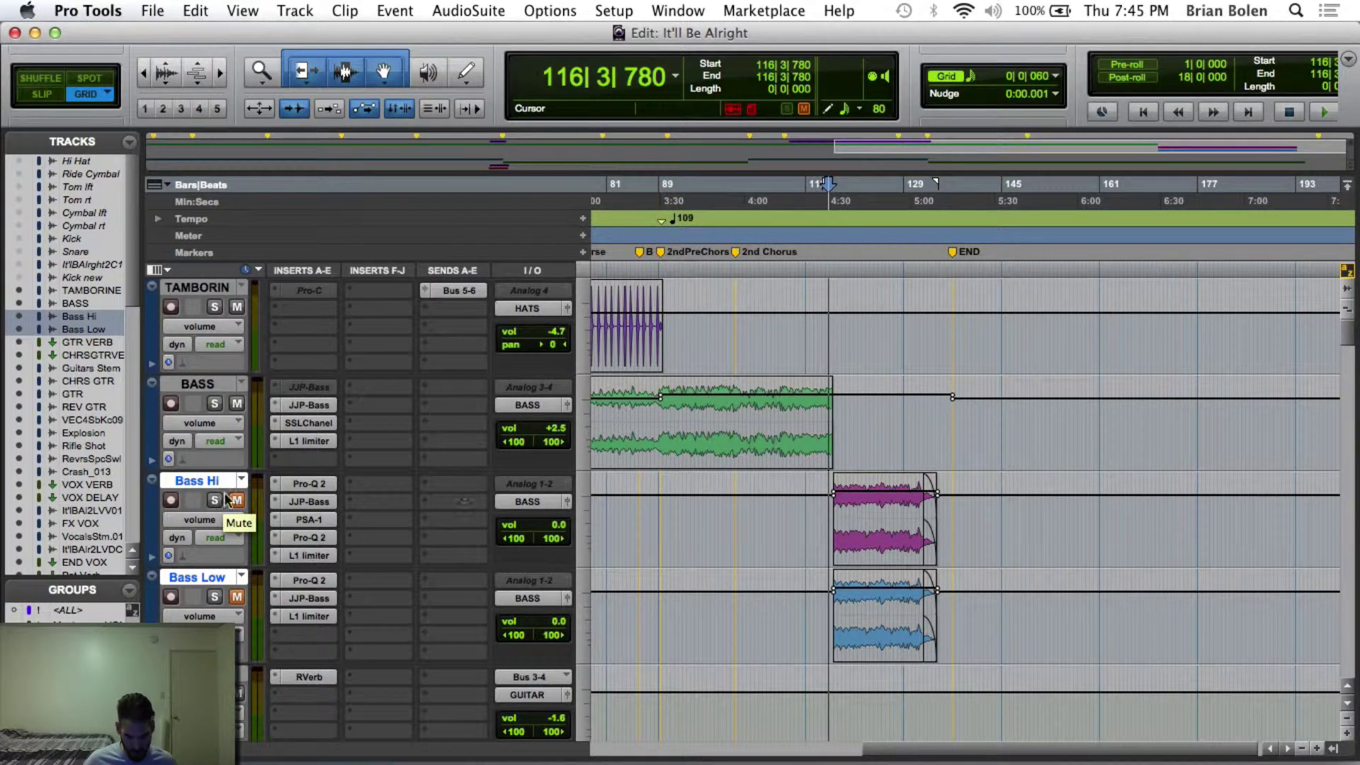
left_click(206, 511)
left_click(206, 500)
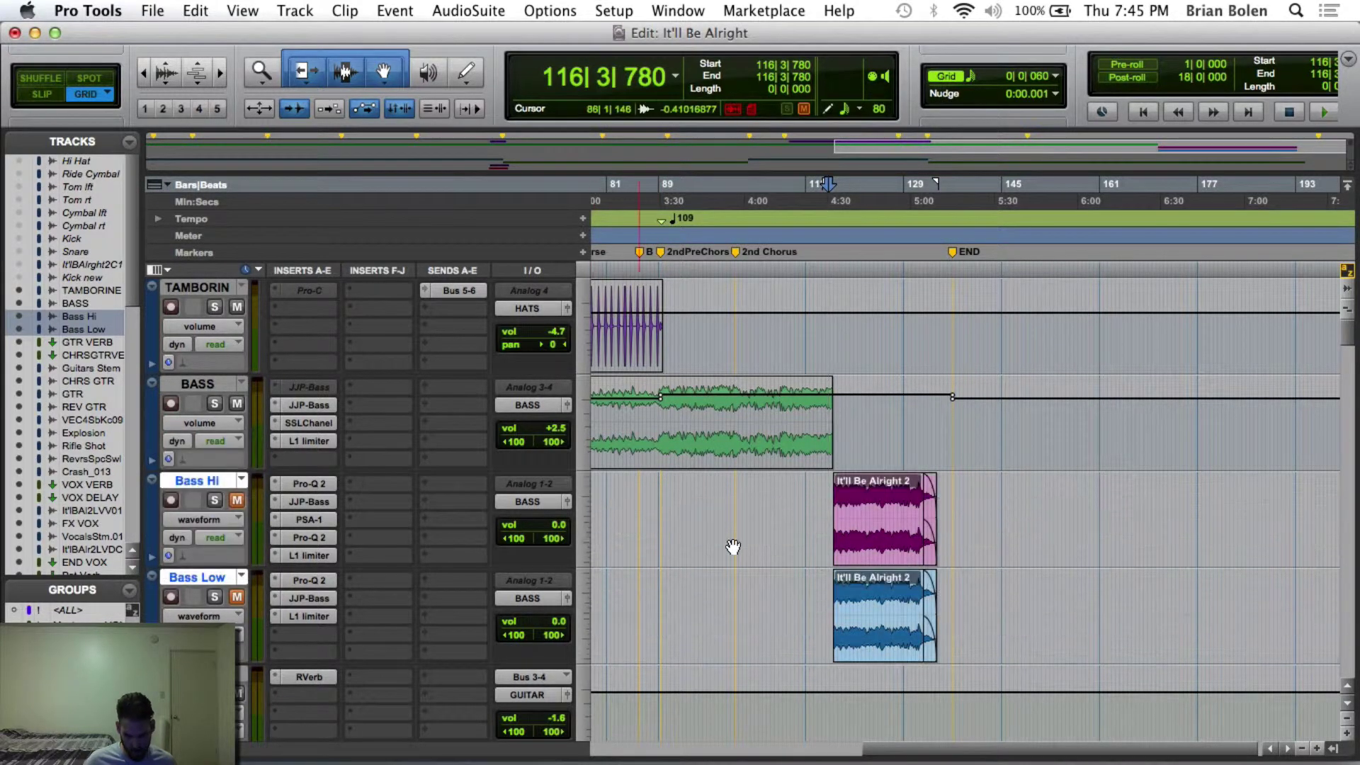
Step: Try to copy the Bass Hi clip onto the BASS track while BASS is still in volume view
left_click(858, 539)
left_click(857, 452, "shift")
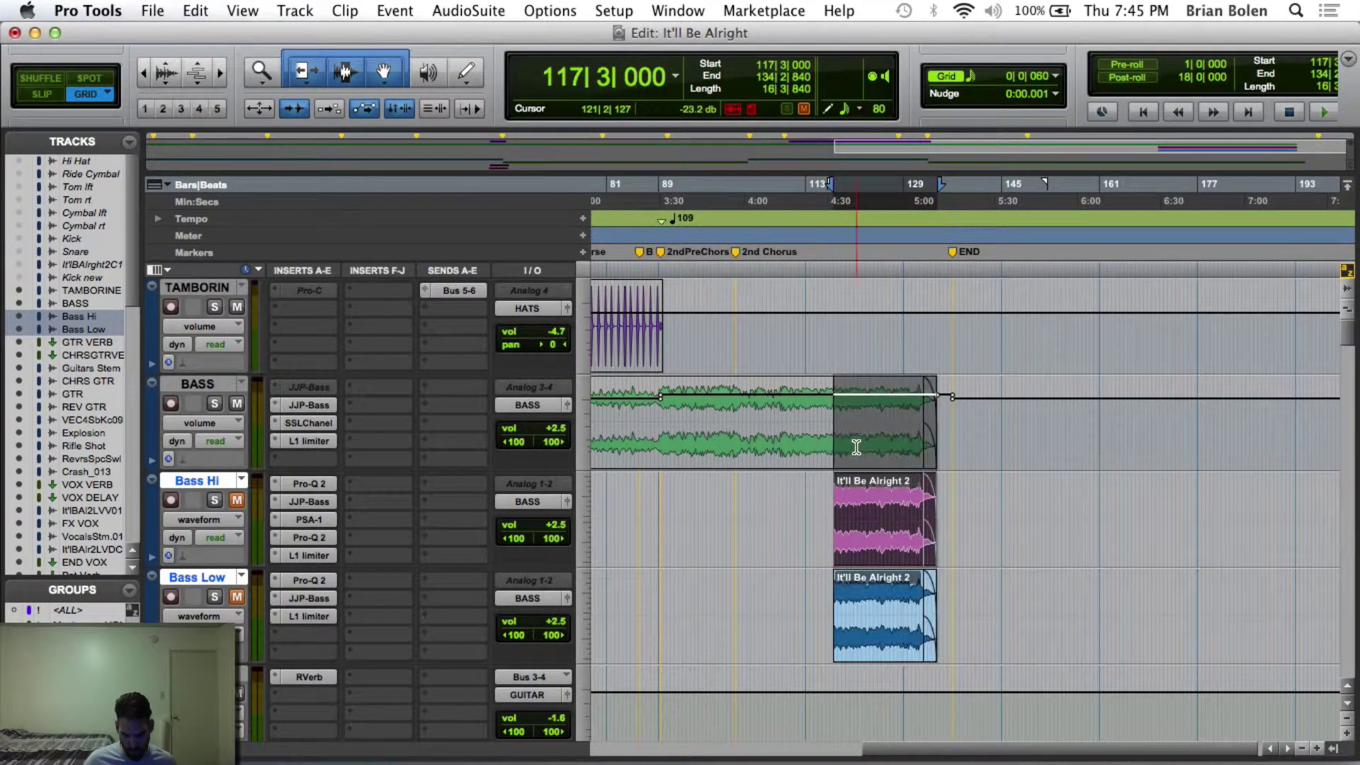
key("super+z")
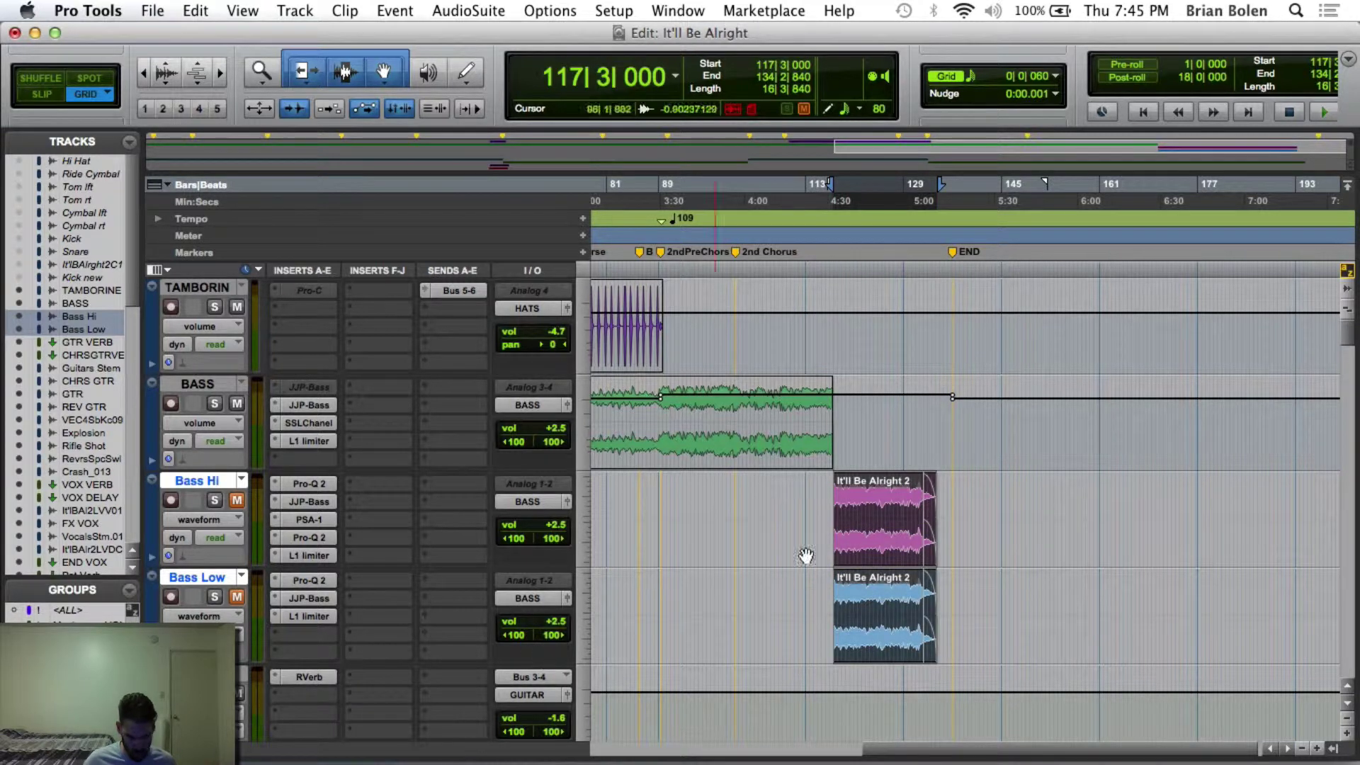
Step: Set the BASS track to waveform view and copy the Bass Hi clip onto it at 117|3|000
left_click(889, 455)
left_click(886, 544)
left_click_drag(886, 543, 423, 346)
left_click(228, 427)
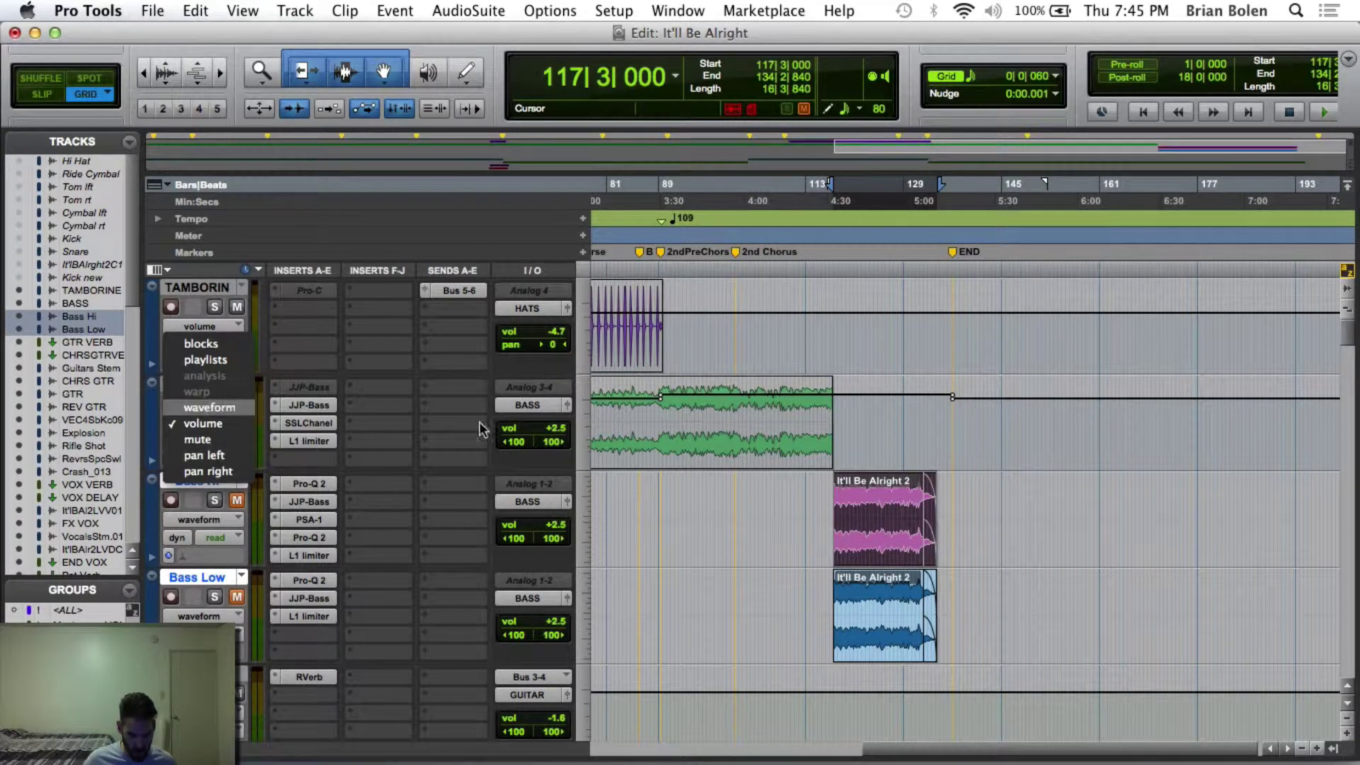
left_click(230, 410)
left_click_drag(882, 543, 859, 437)
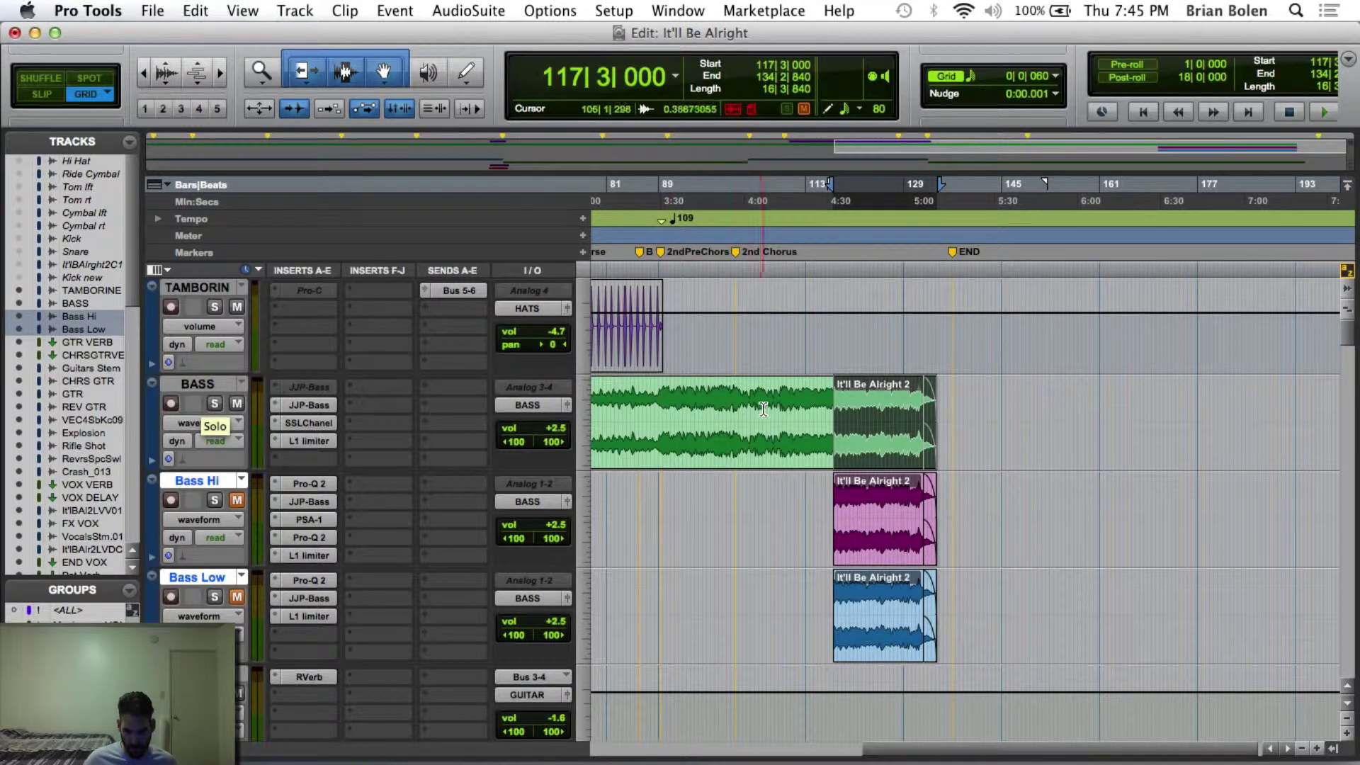
Step: Play the copied clip on the BASS track from 117|3|000 with Bass Hi and Bass Low muted
key("super+s")
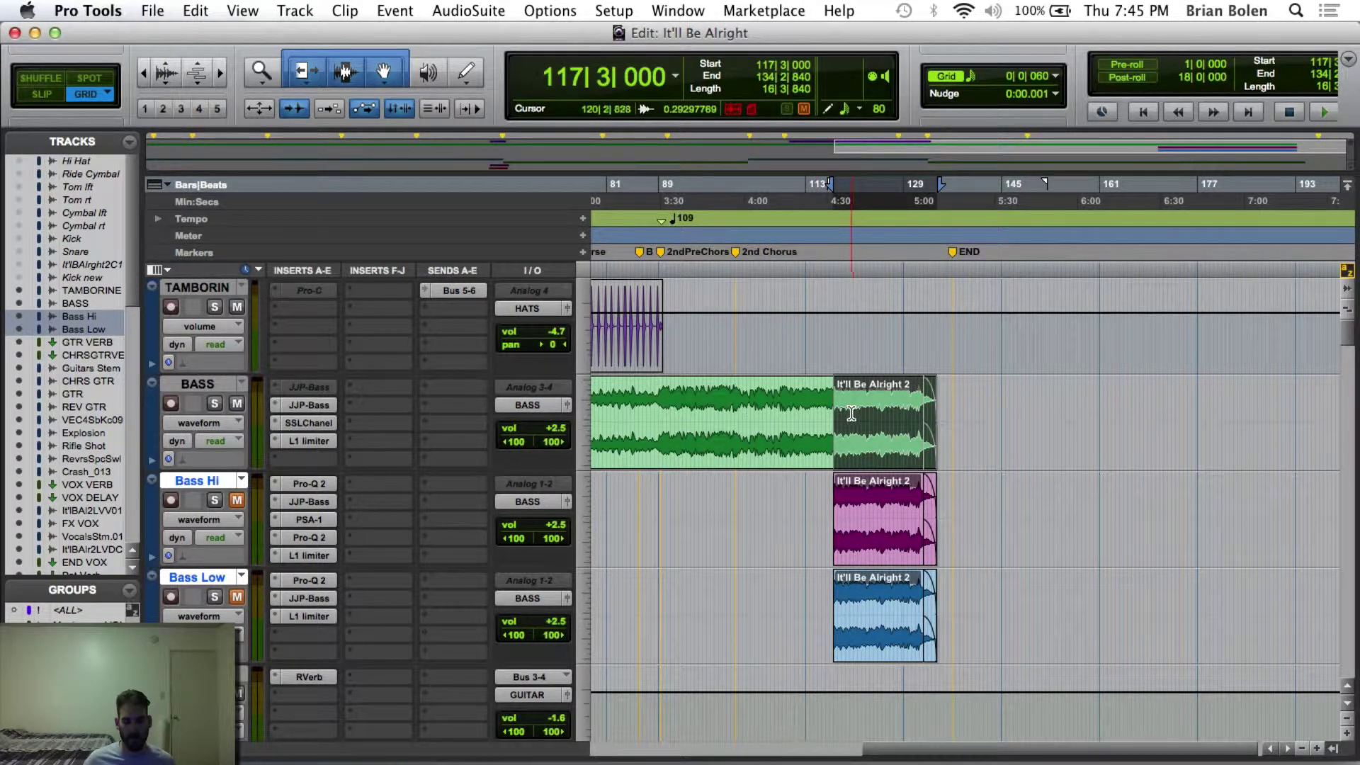
key("space")
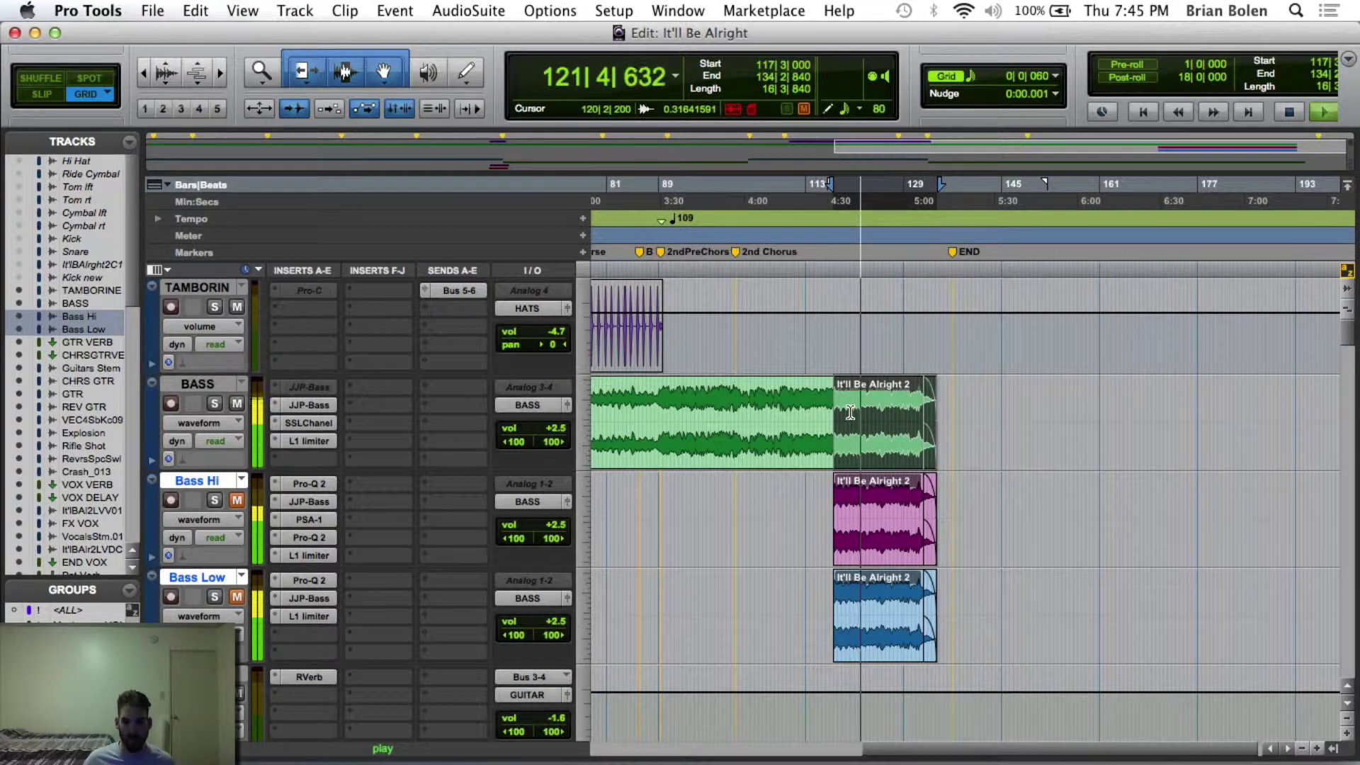
key("space")
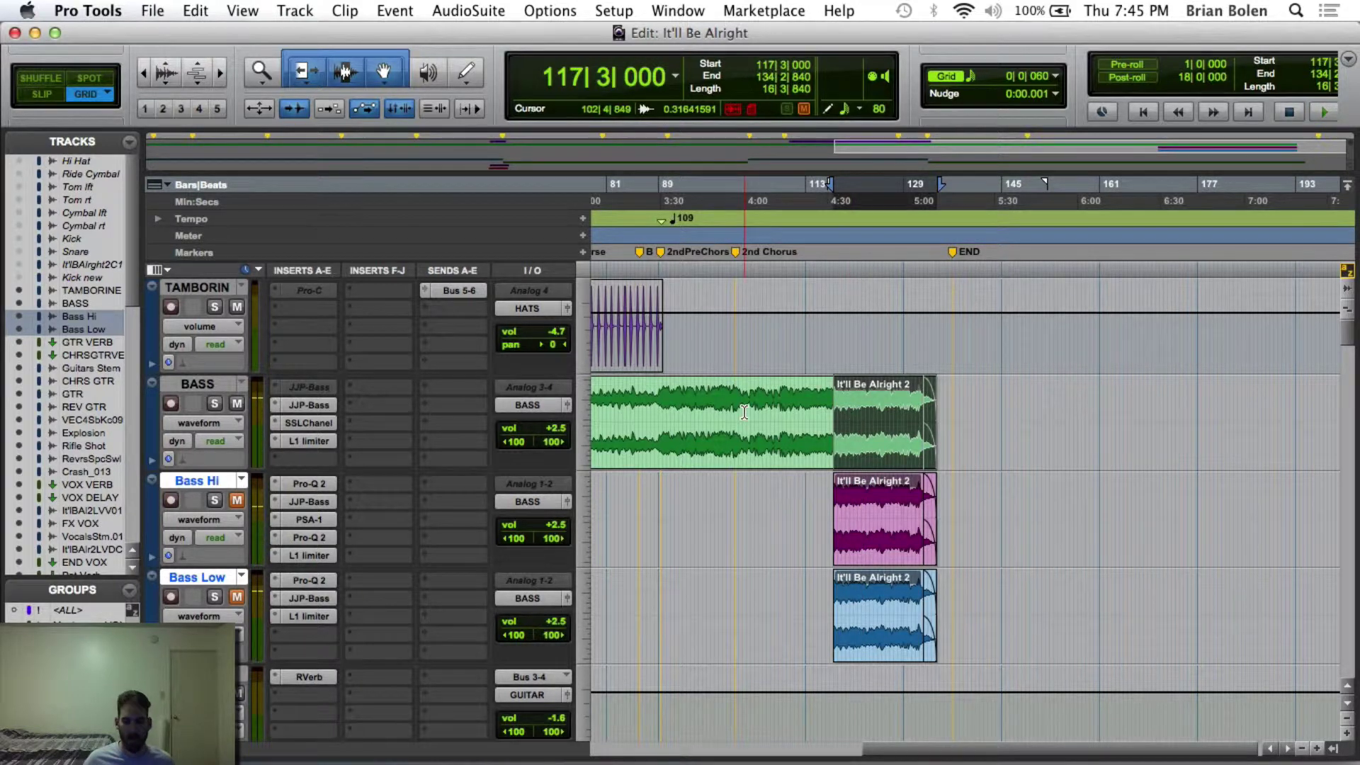
Step: Mute the copied clip on the BASS track and unmute the Bass Hi and Bass Low tracks
key("super+m")
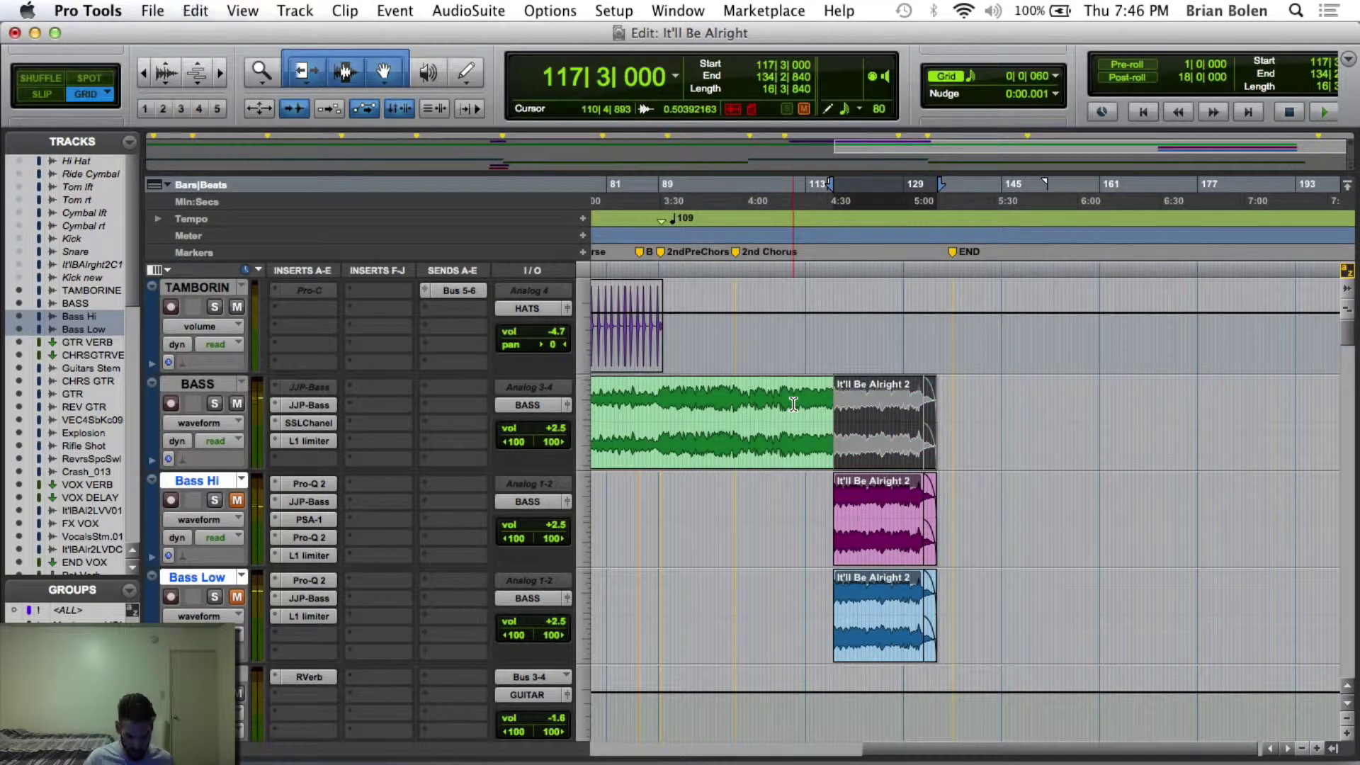
left_click(236, 501)
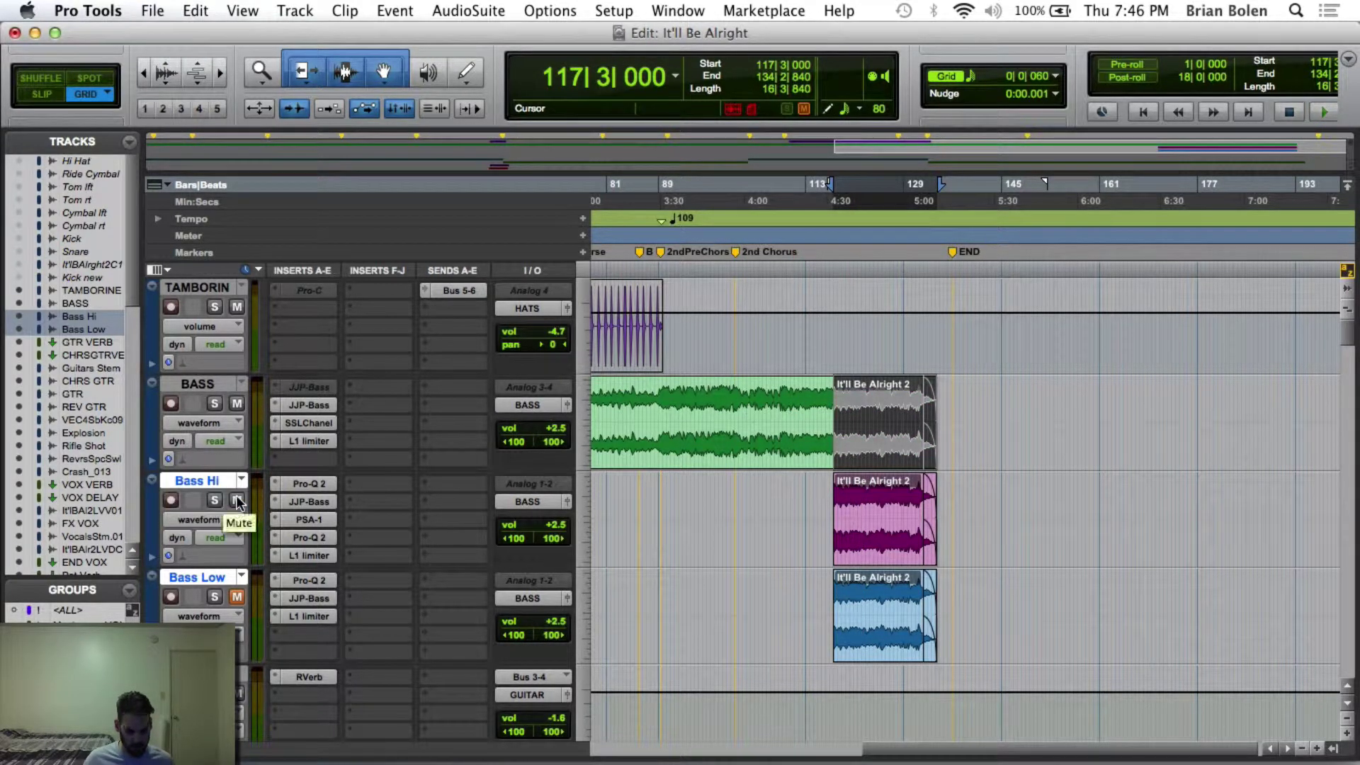
left_click(238, 596)
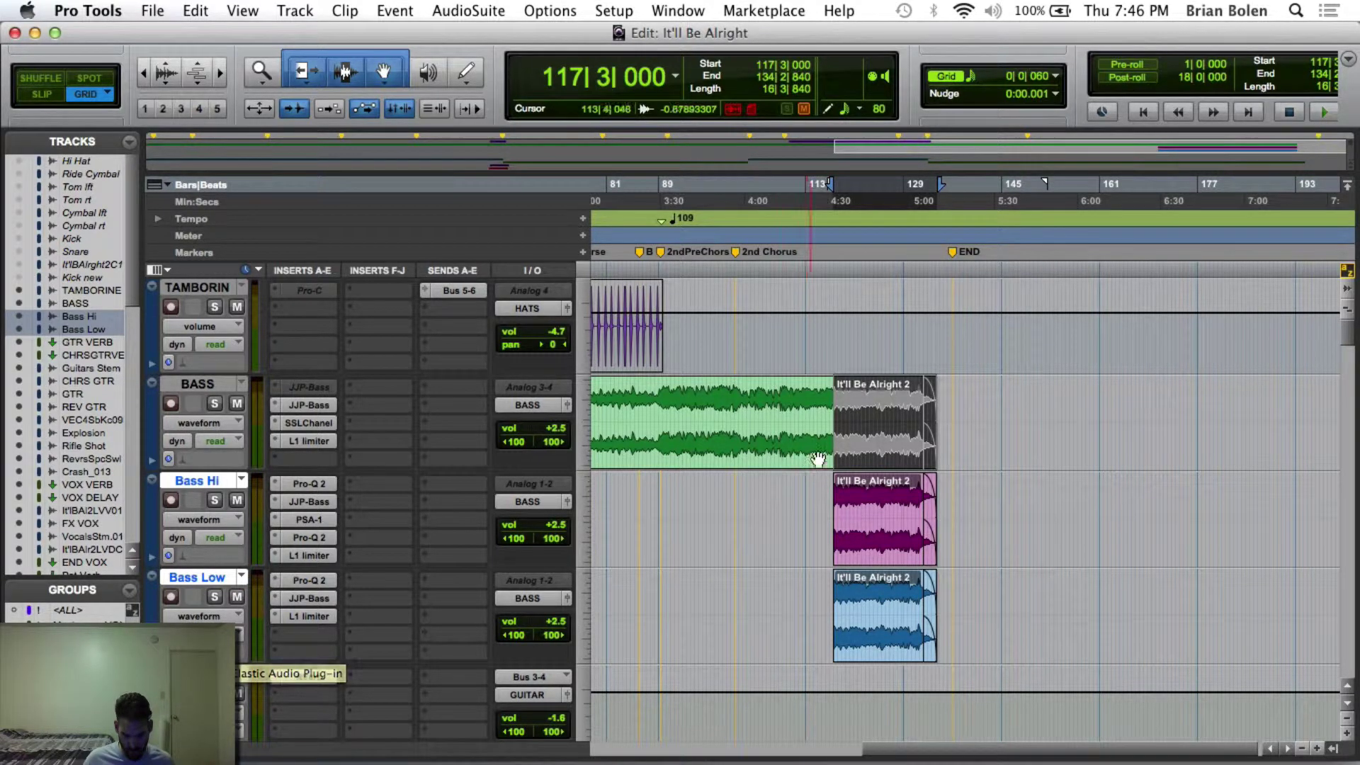
Step: Turn on pre-roll and post-roll, then play the split bass section, soloing the grouped bass tracks partway through
left_click(1139, 65)
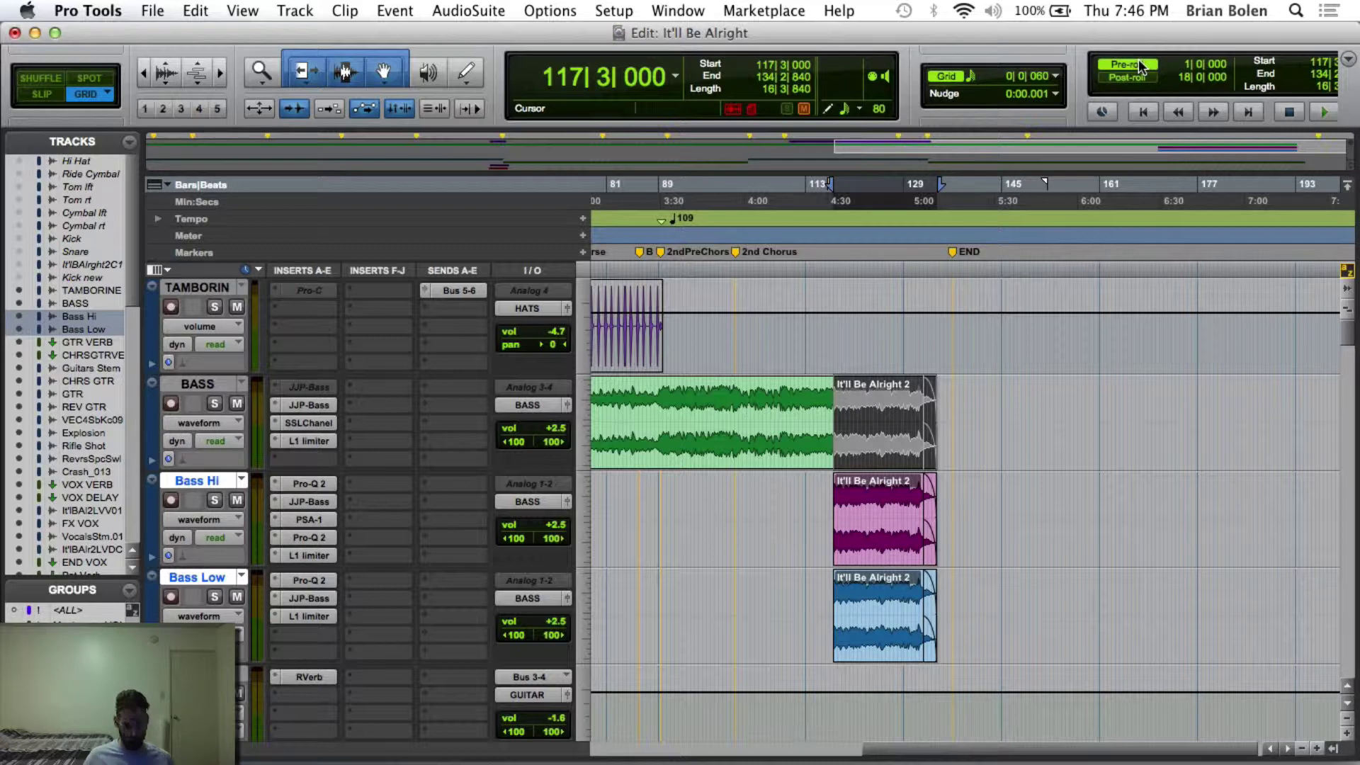
left_click(1131, 78)
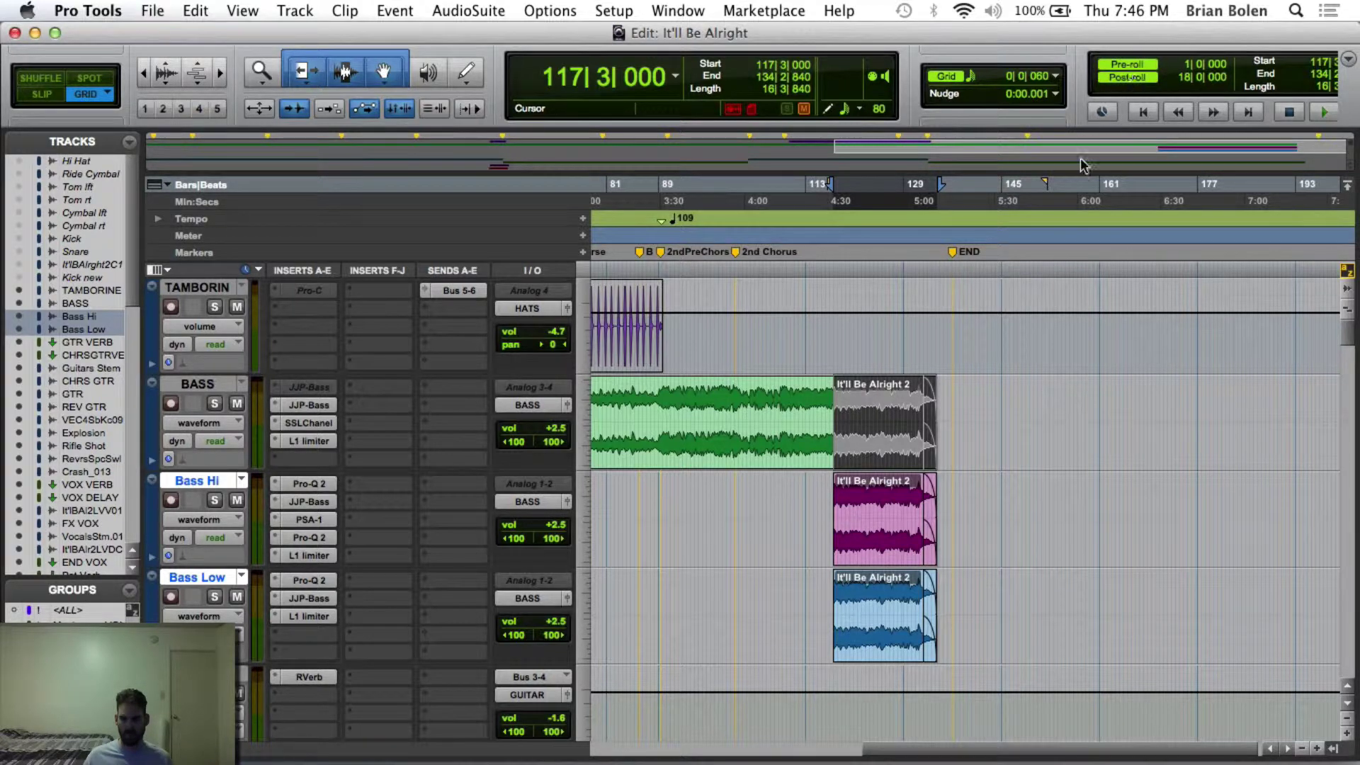
key("space")
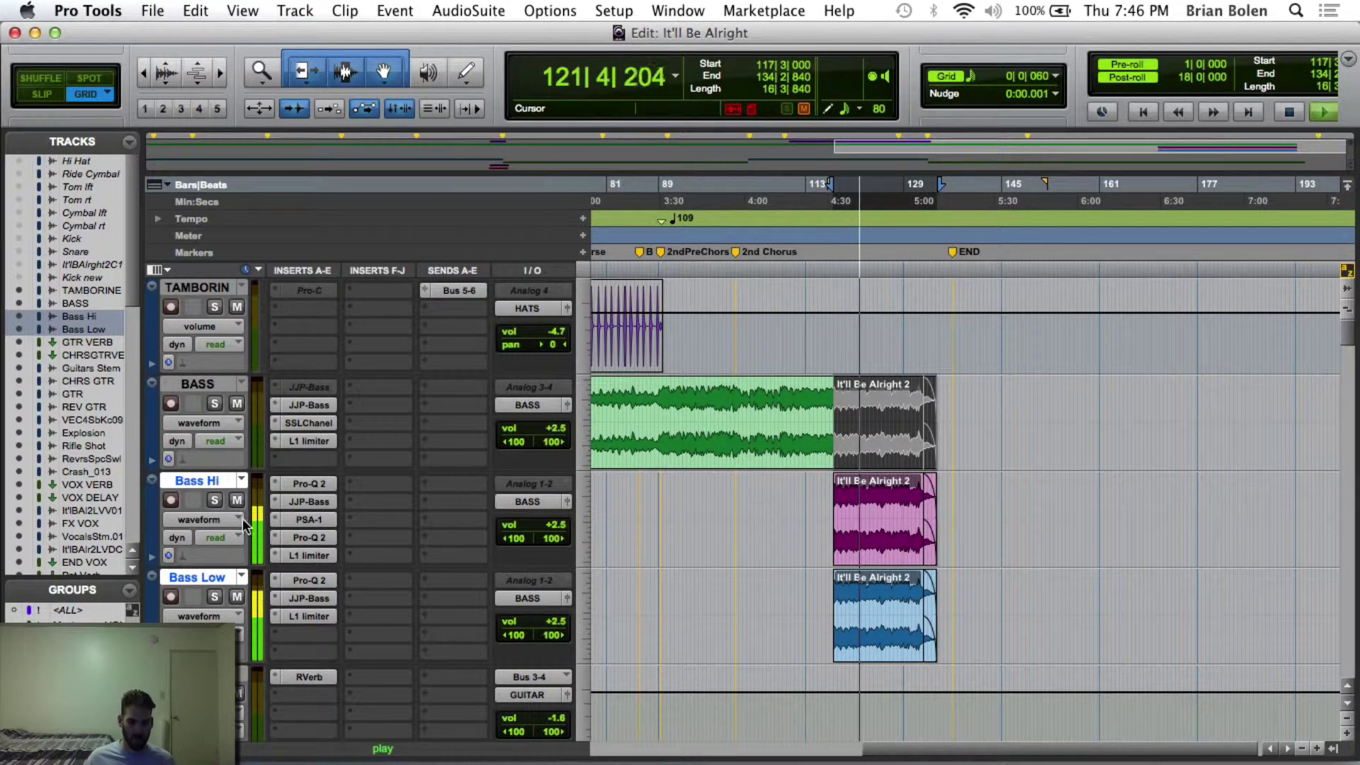
left_click(215, 500)
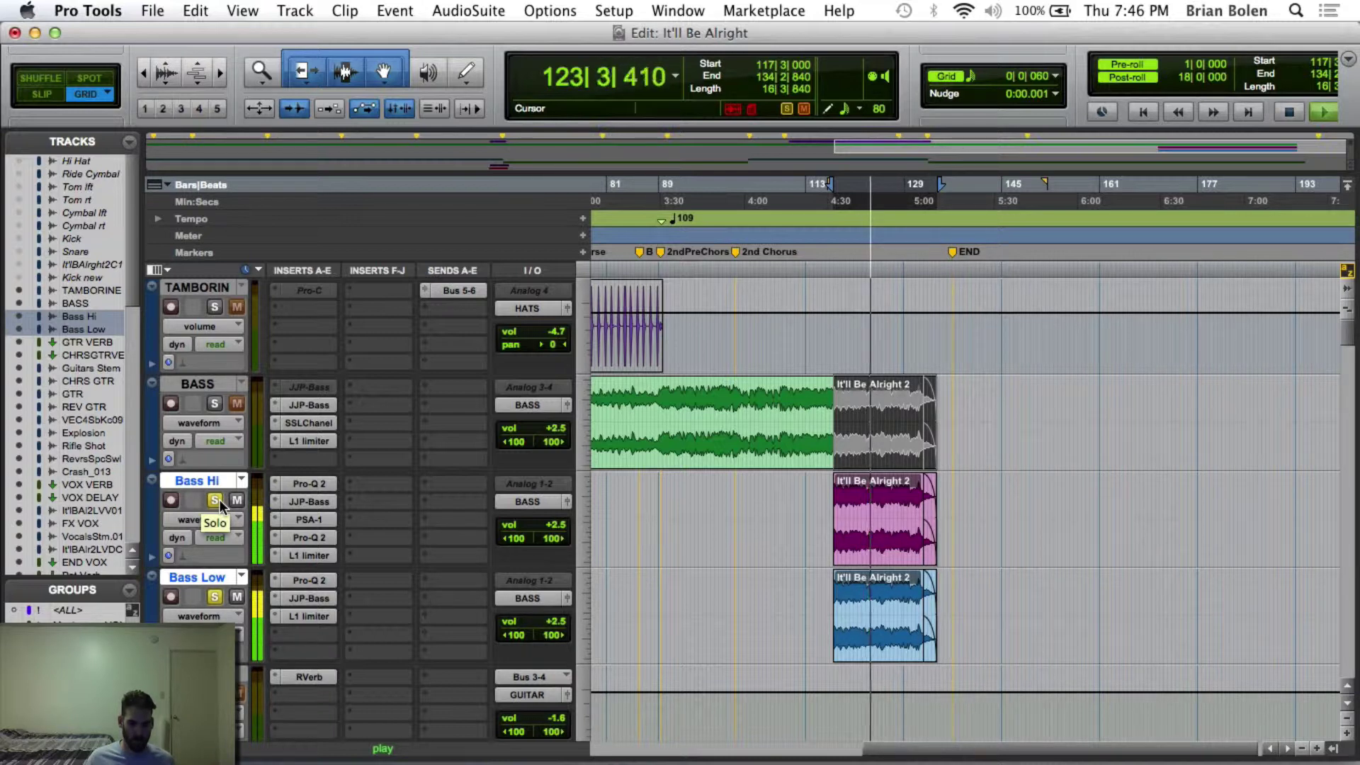
key("space")
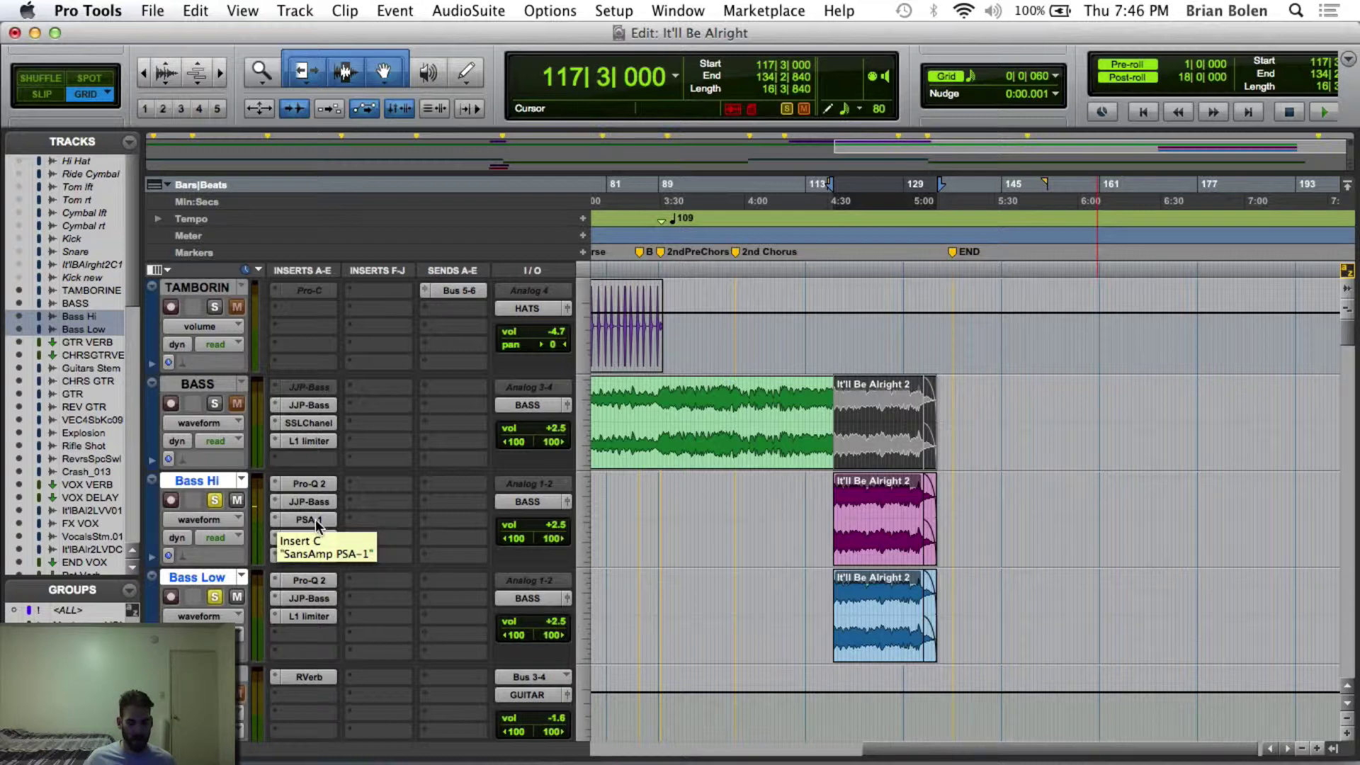
Step: Examine the SansAmp PSA-1 settings on Bass Hi during soloed playback, and the high-pass filter in the track's first Pro-Q 2
left_click(313, 521)
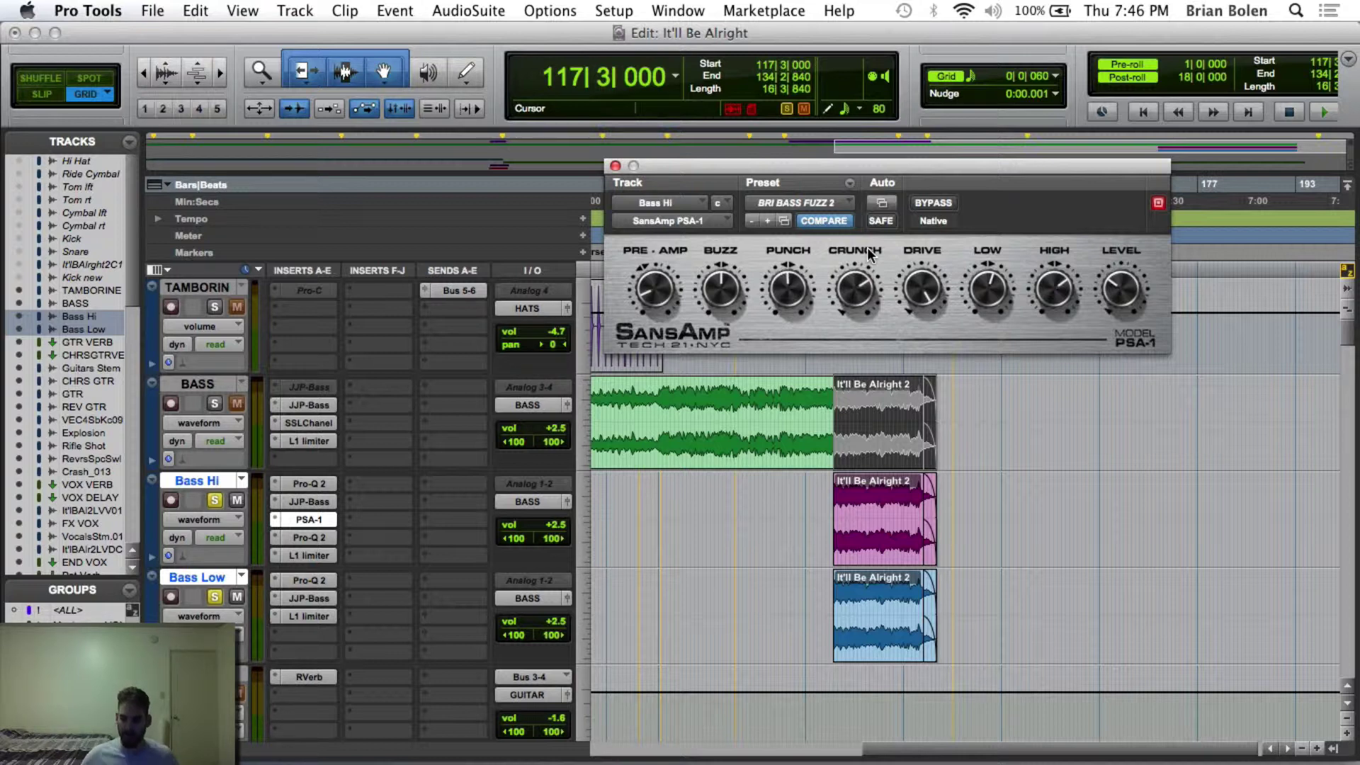
key("space")
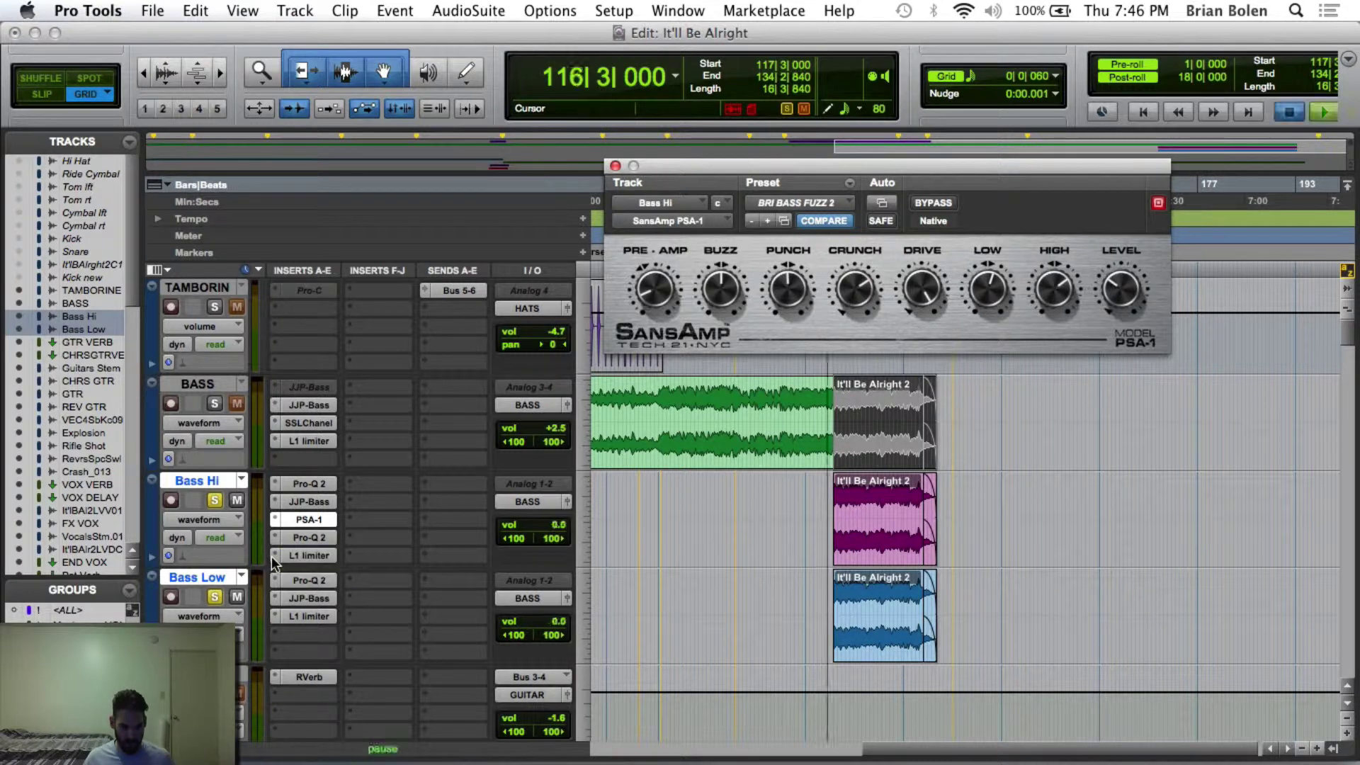
key("super+k")
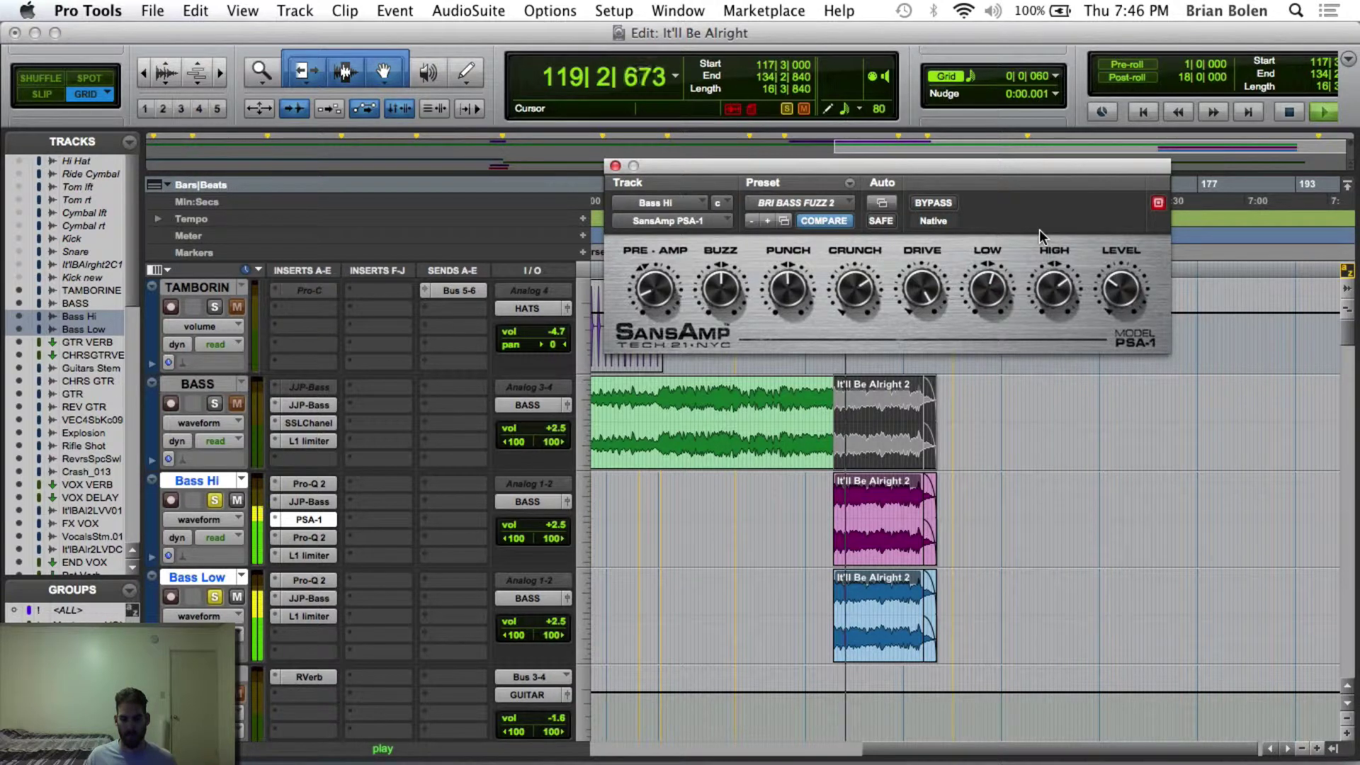
key("space")
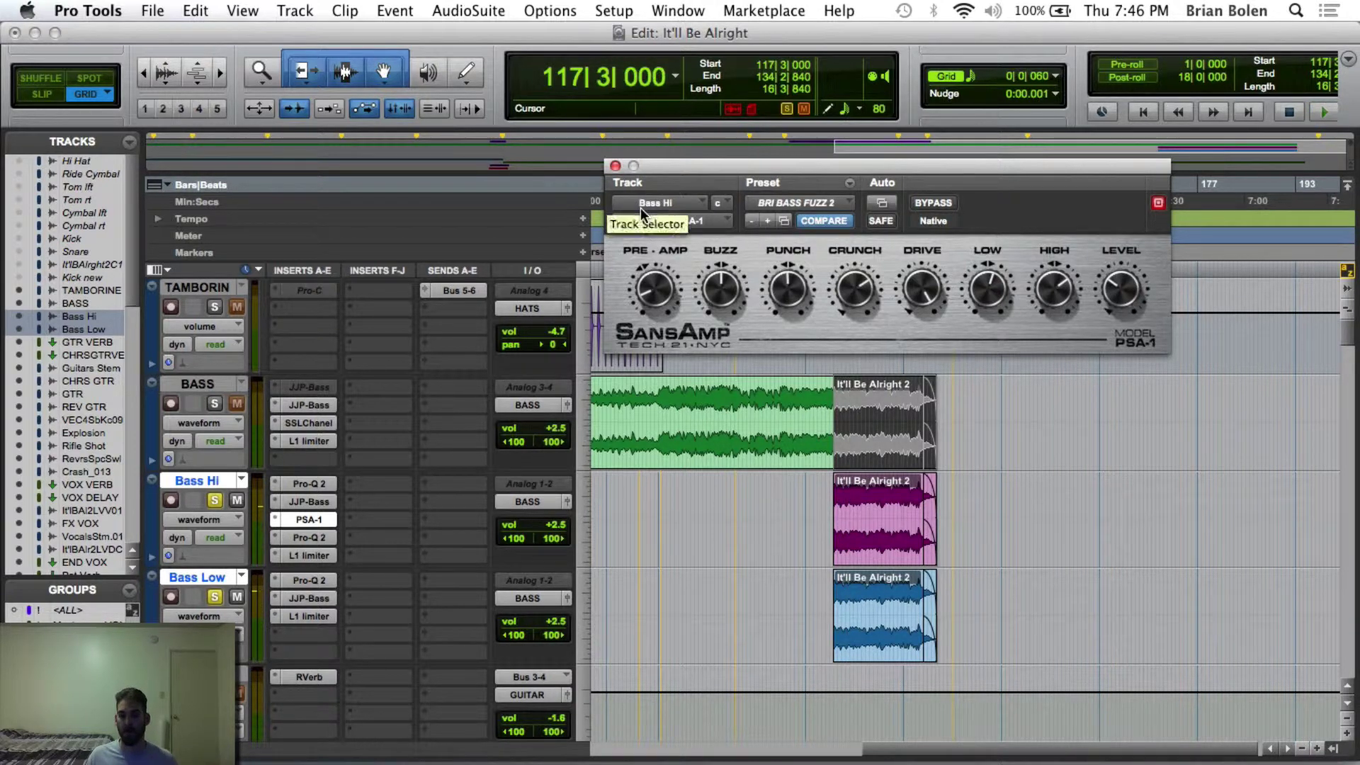
left_click(615, 167)
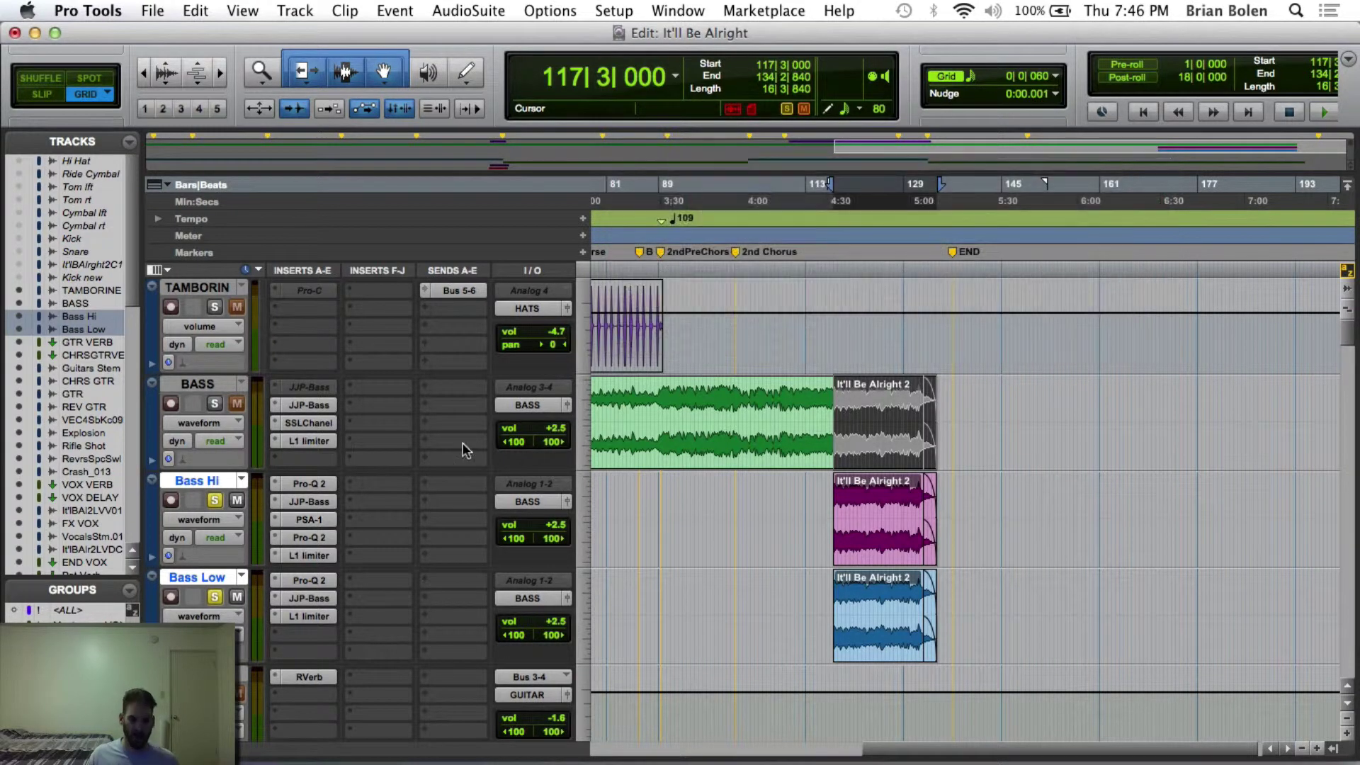
left_click(309, 485)
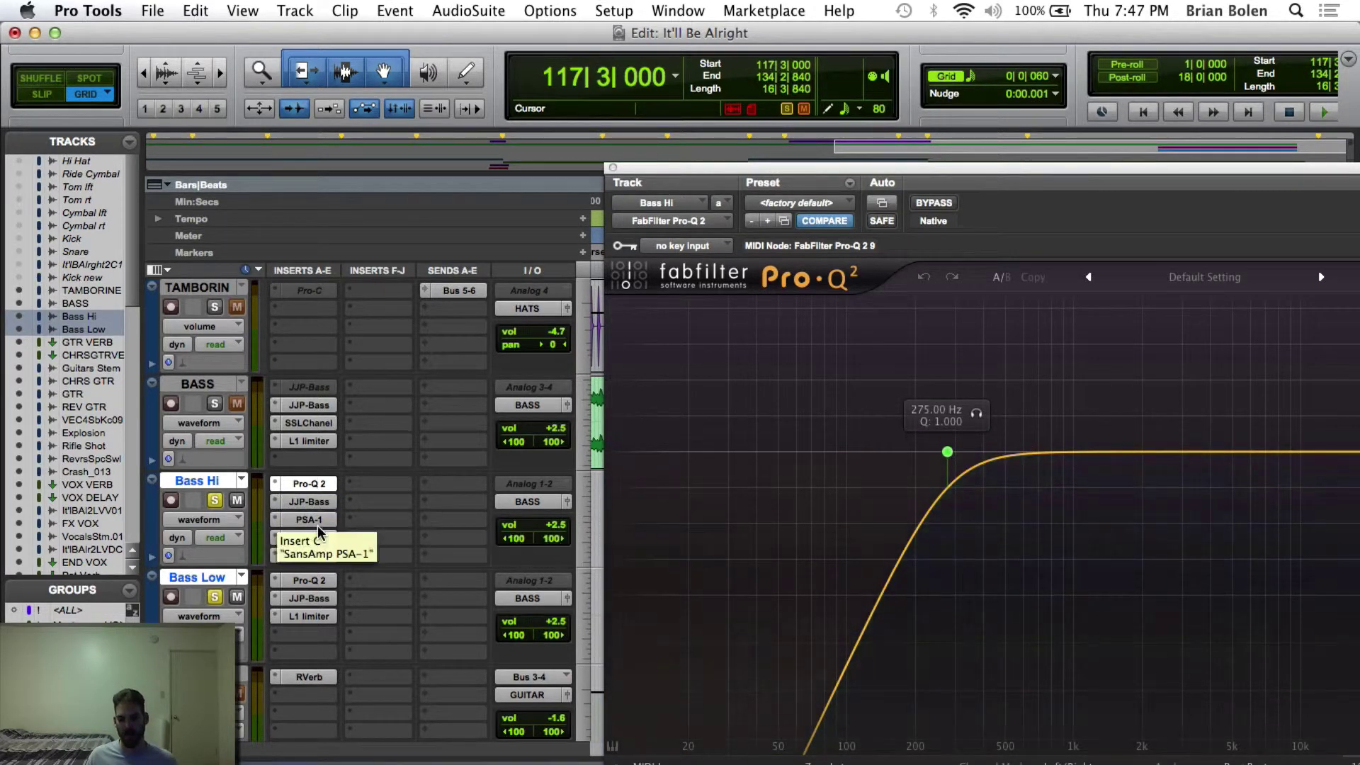
left_click(319, 486)
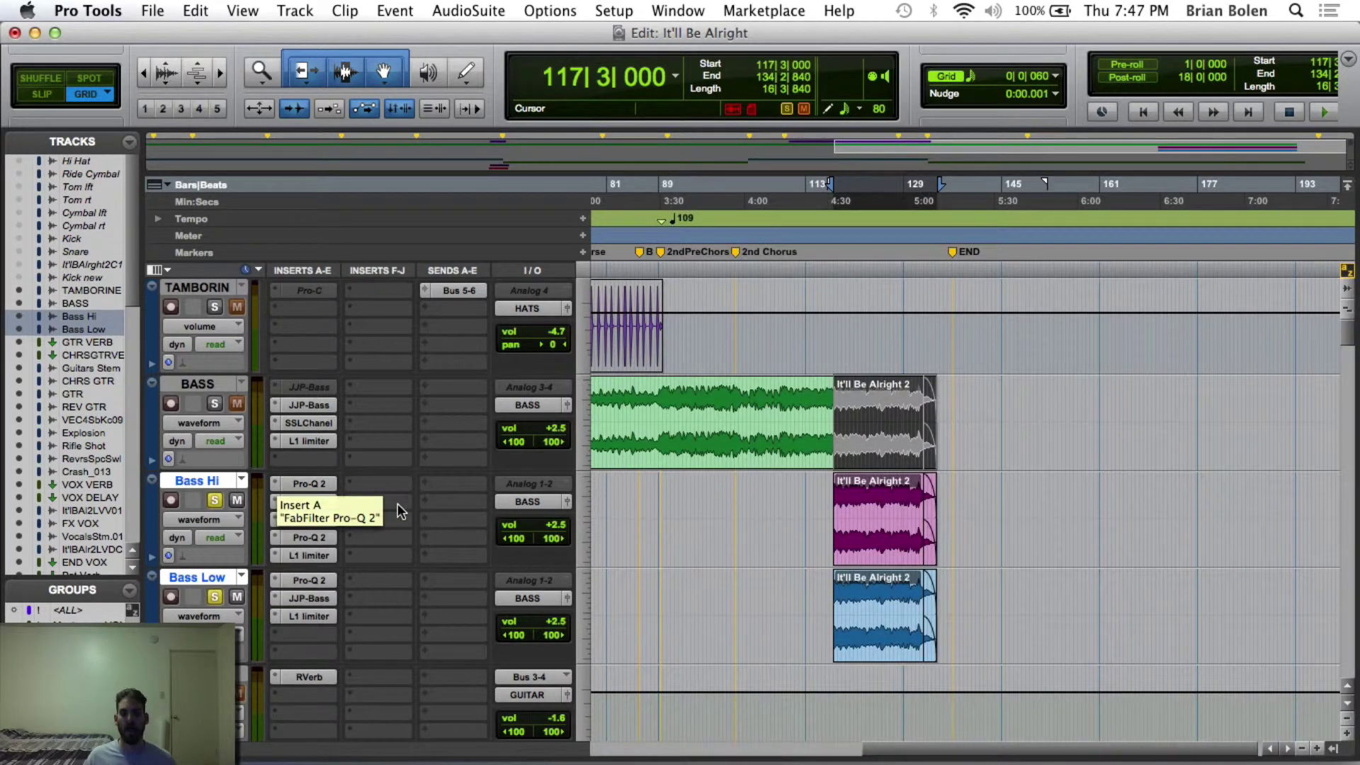